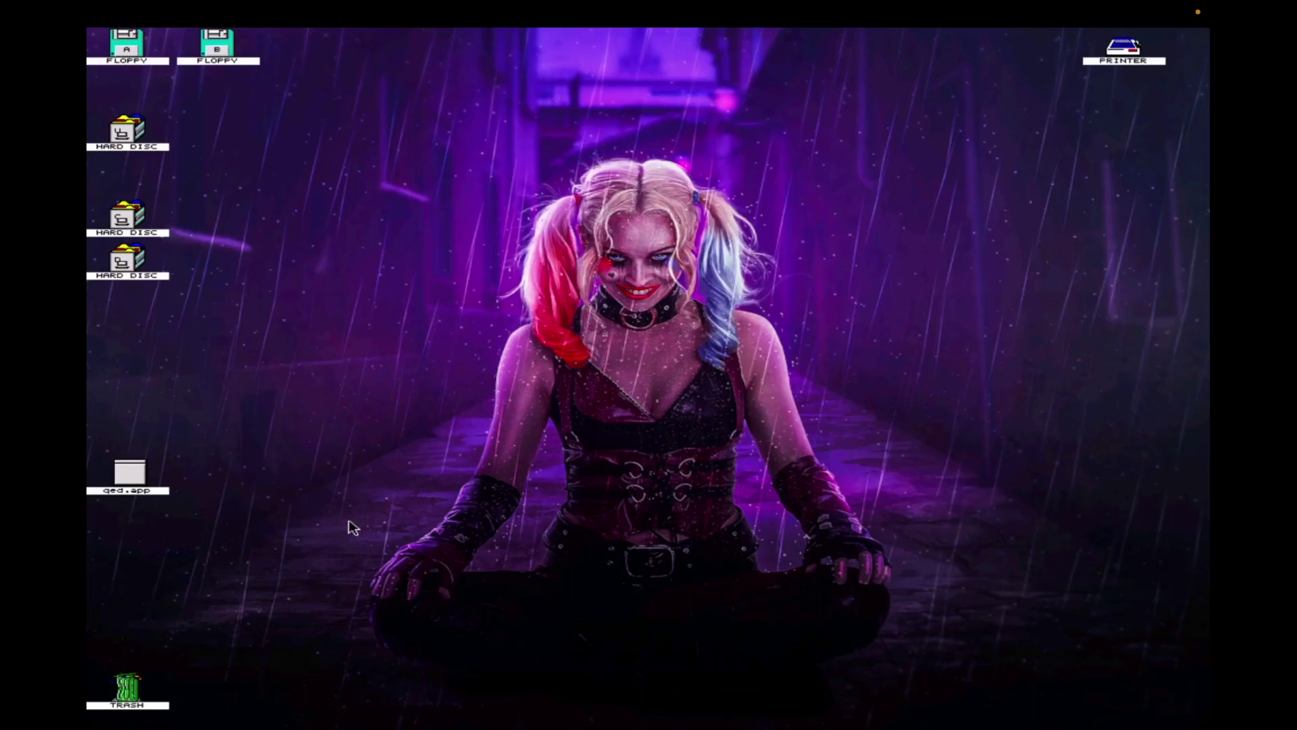
Open drive U and browse into c\episodes\0025 to show ease5 and desktop.cnf
double_click(120, 135)
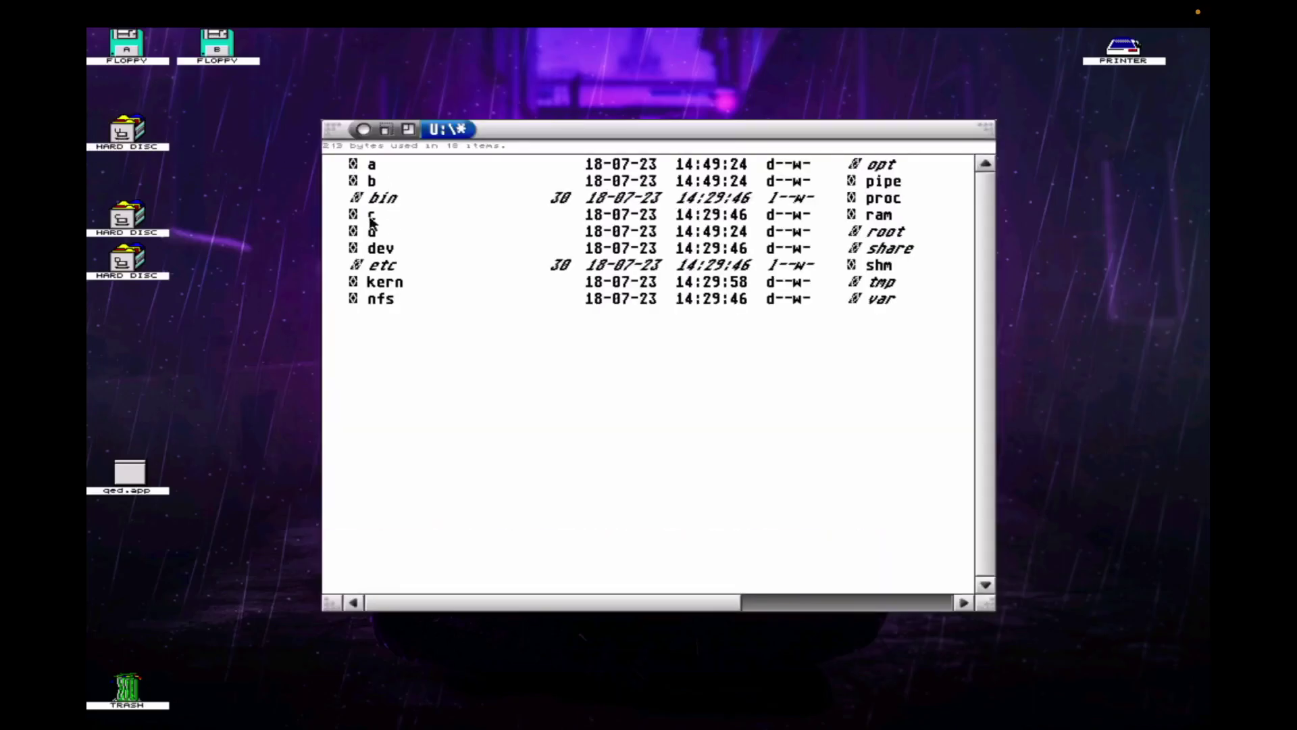
double_click(371, 216)
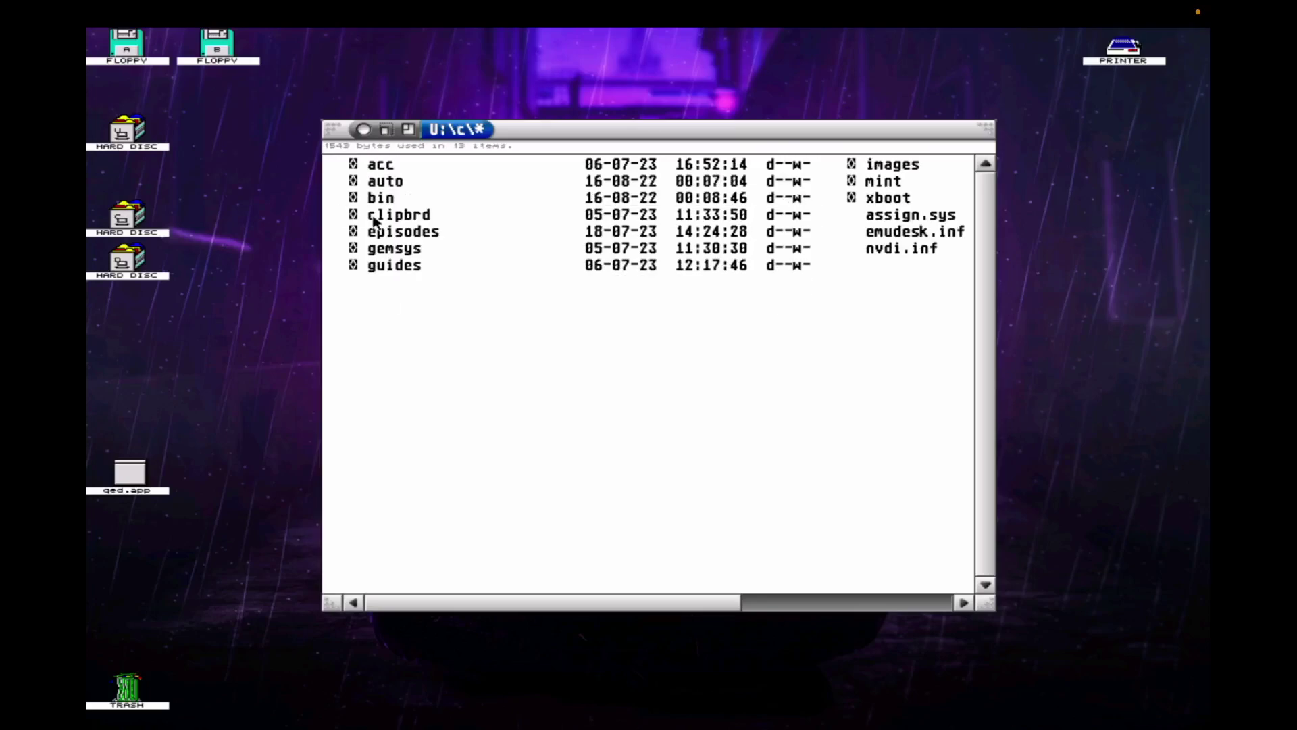
double_click(406, 233)
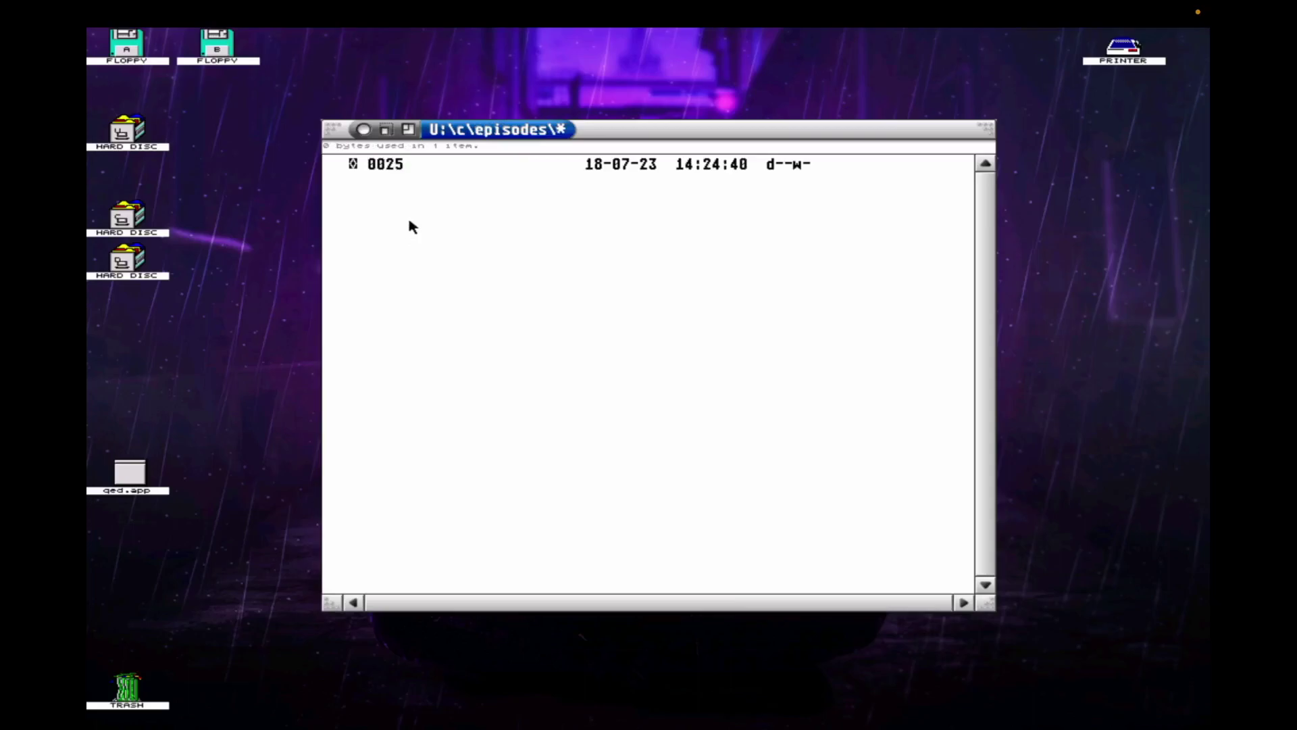
double_click(392, 166)
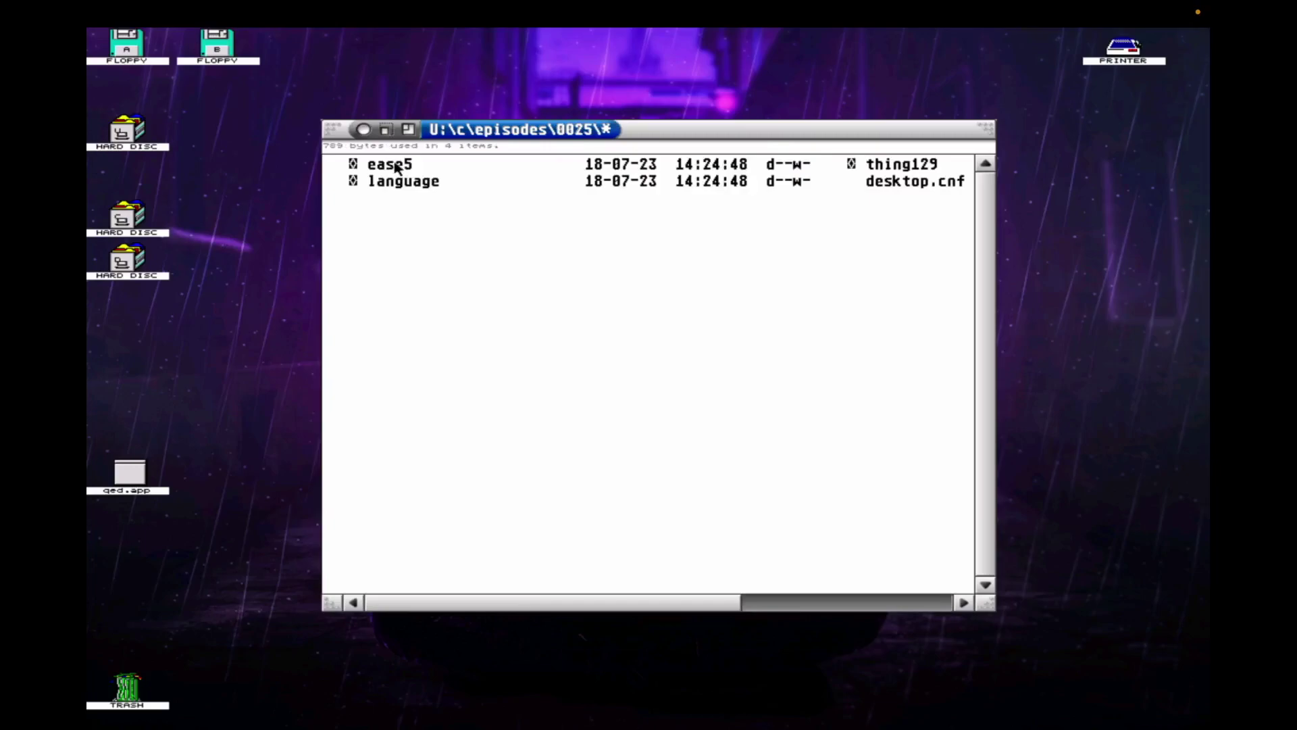
Return to episodes, select 0025, then resize the folder window and shift it slightly left
left_click(364, 129)
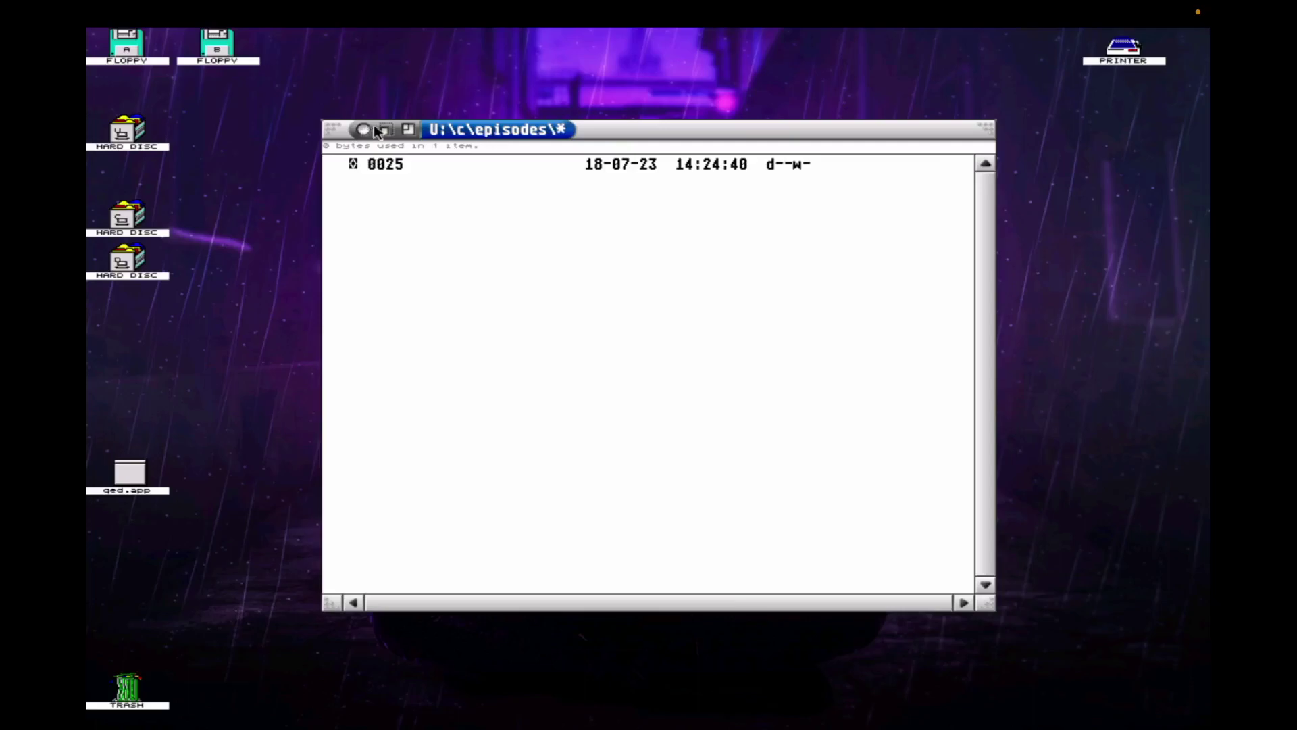
left_click(398, 165)
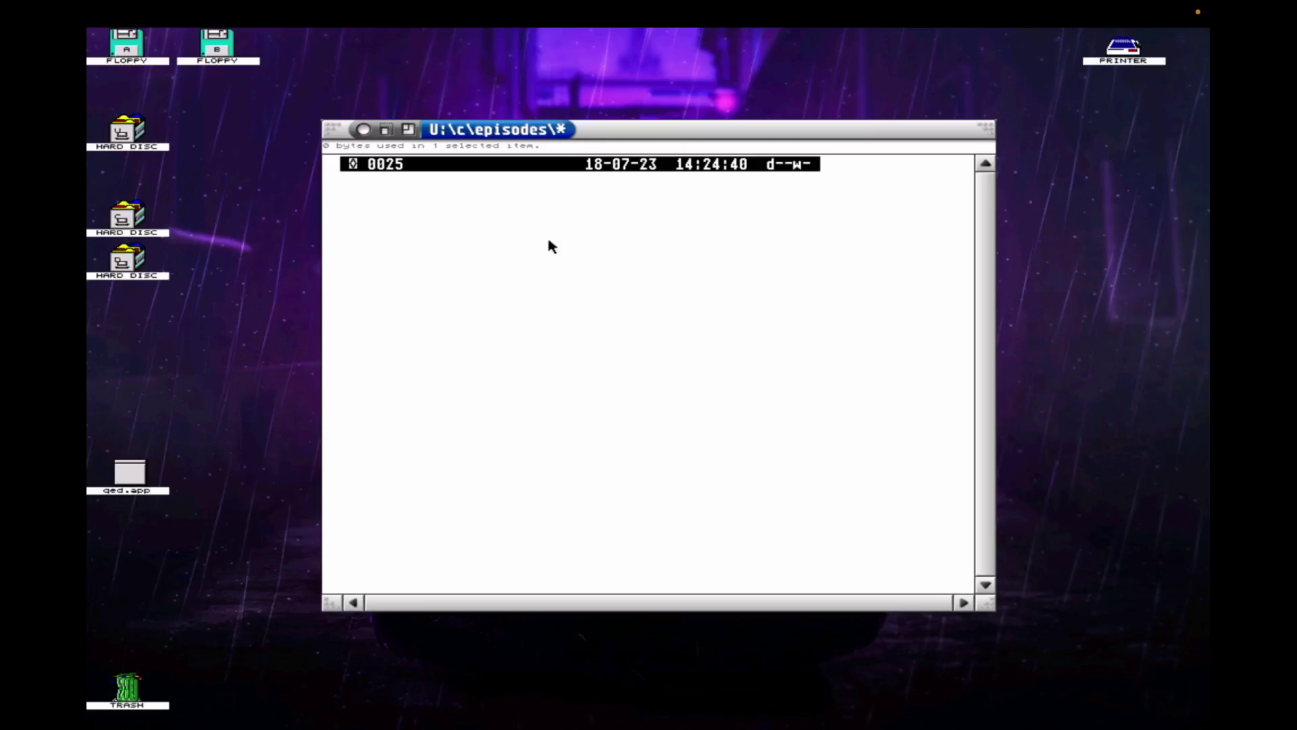
left_click_drag(987, 606, 896, 585)
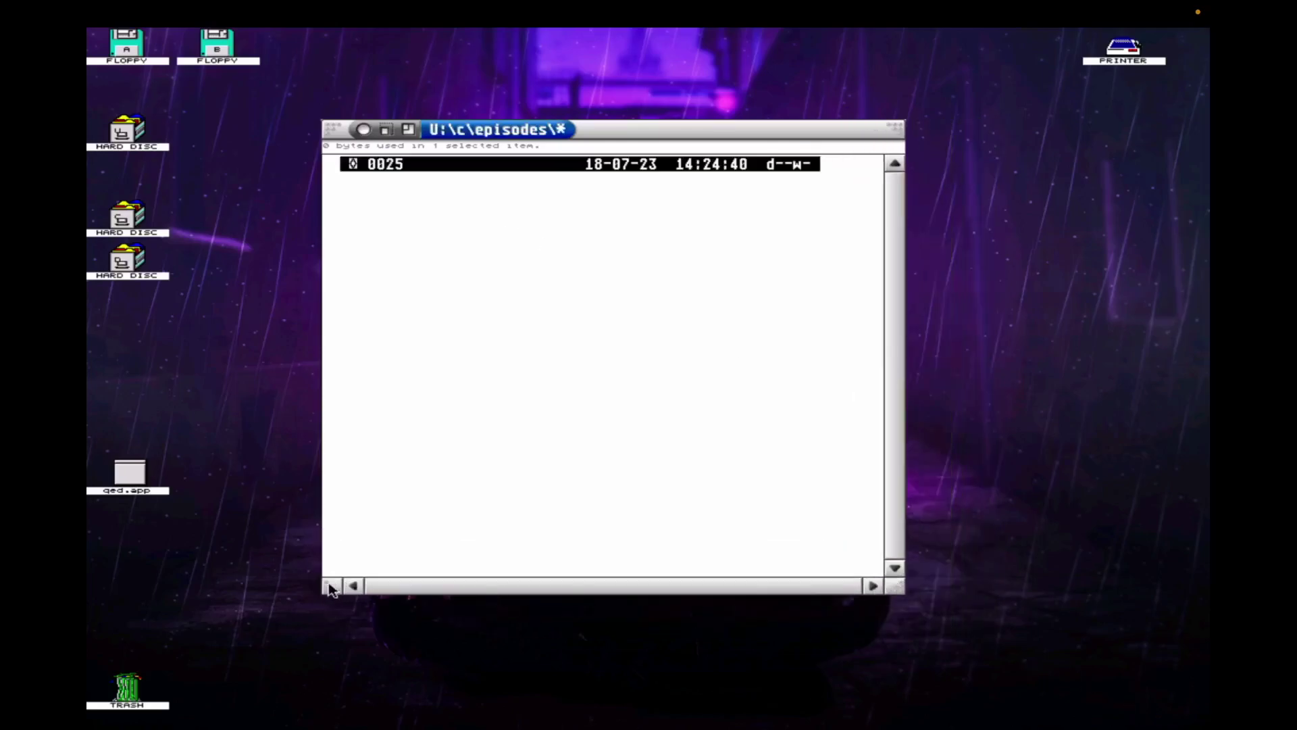
left_click_drag(331, 586, 358, 535)
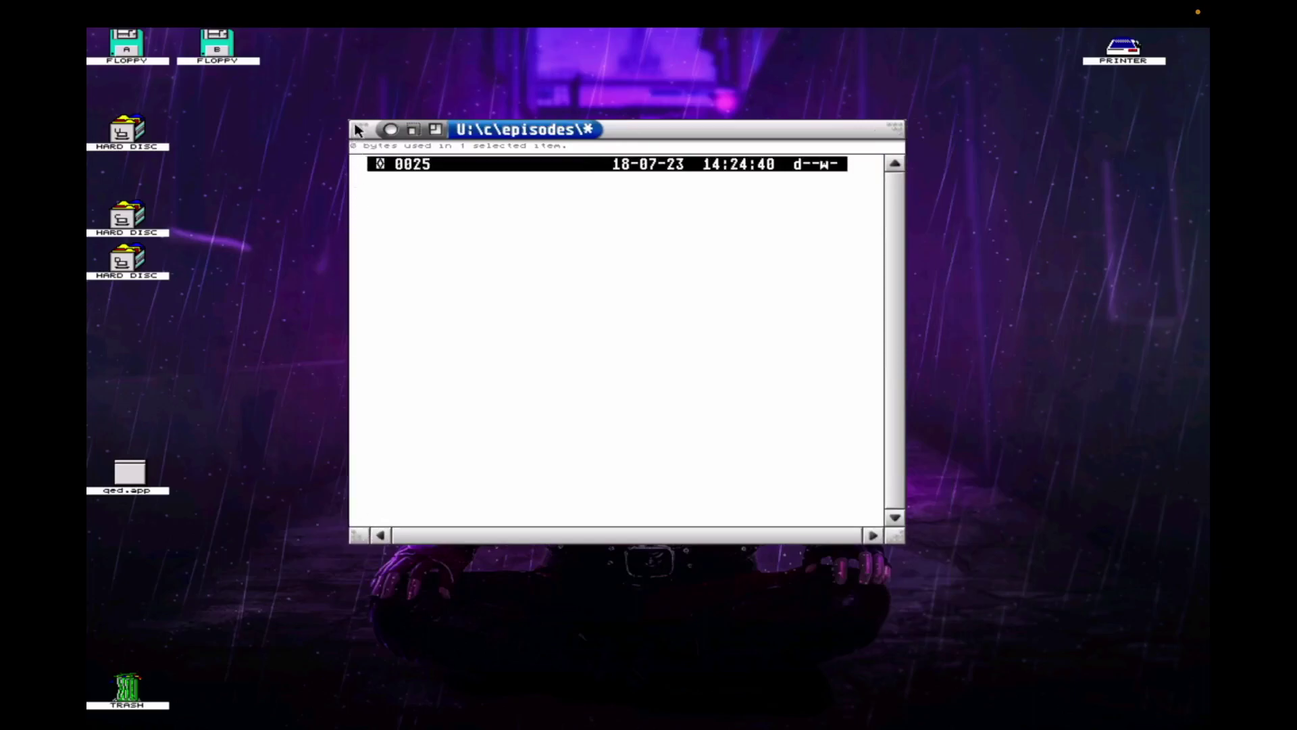
left_click_drag(358, 127, 404, 164)
left_click_drag(899, 164, 928, 128)
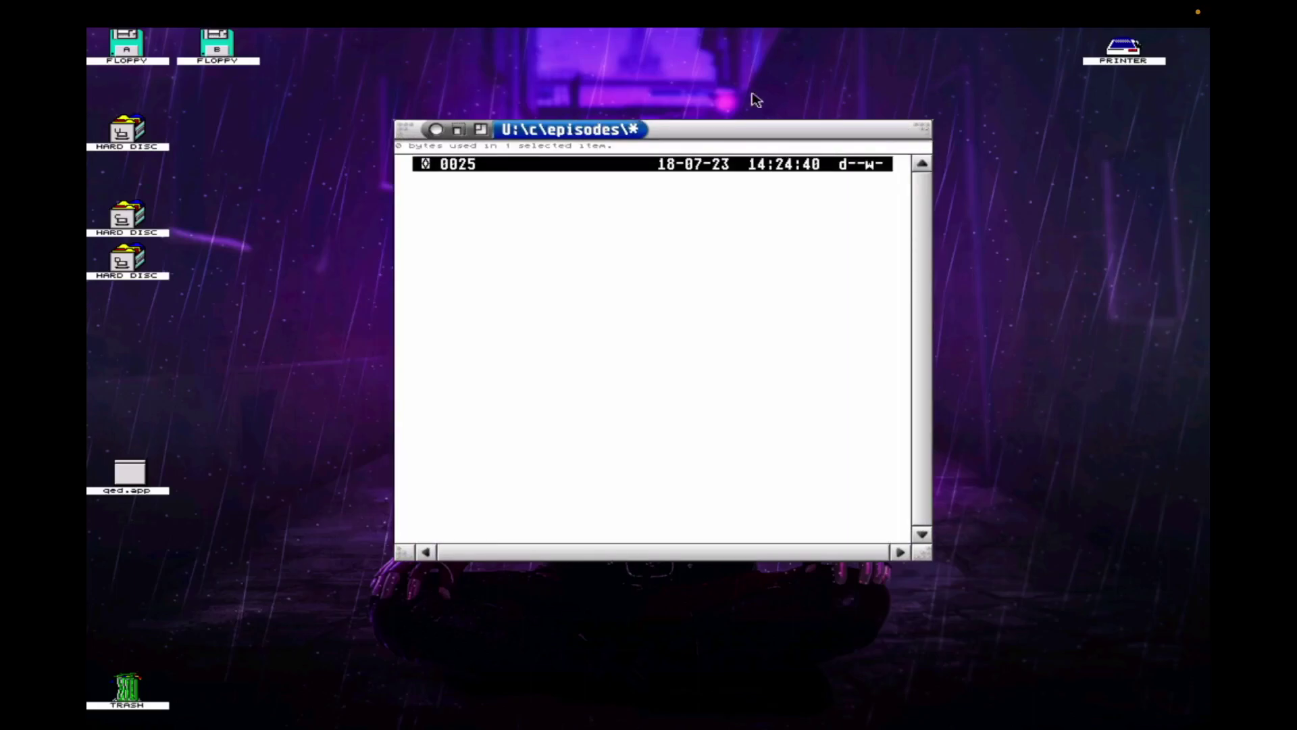
left_click_drag(543, 130, 504, 130)
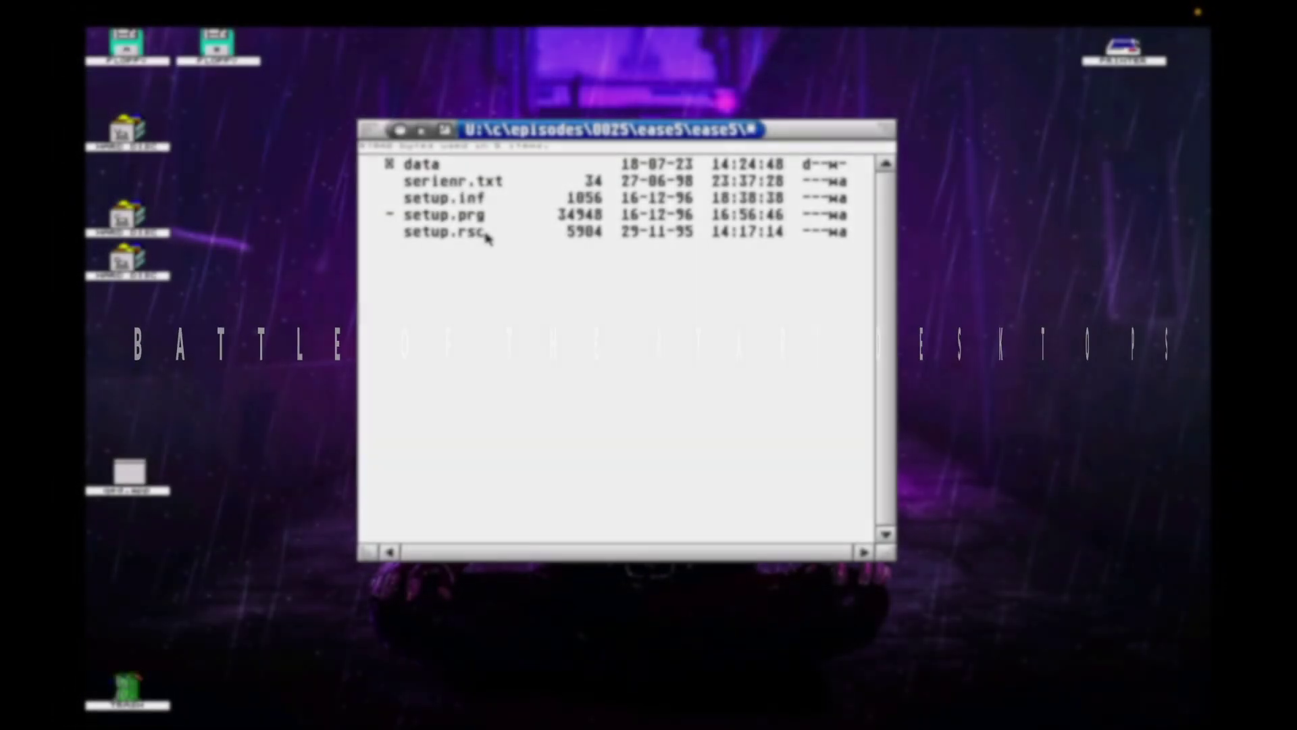
Launch EASE setup.prg and enter the registration number and user name
double_click(477, 216)
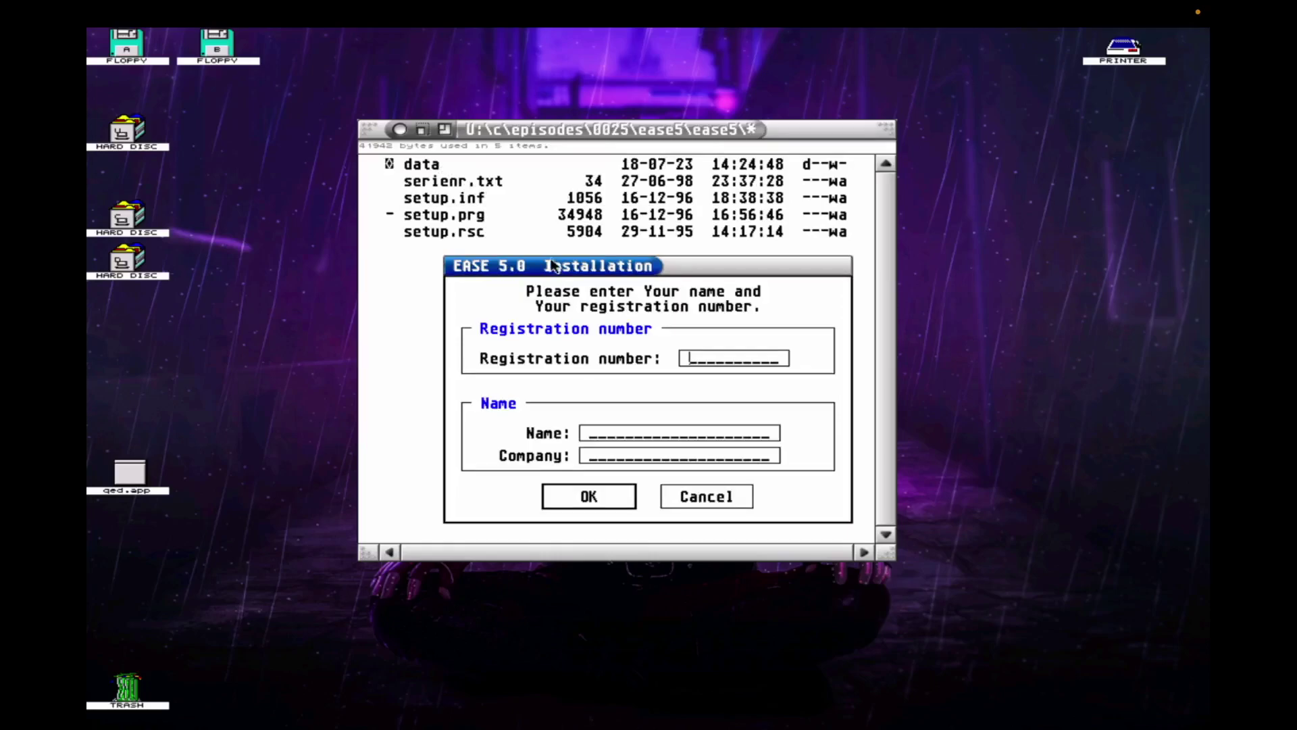
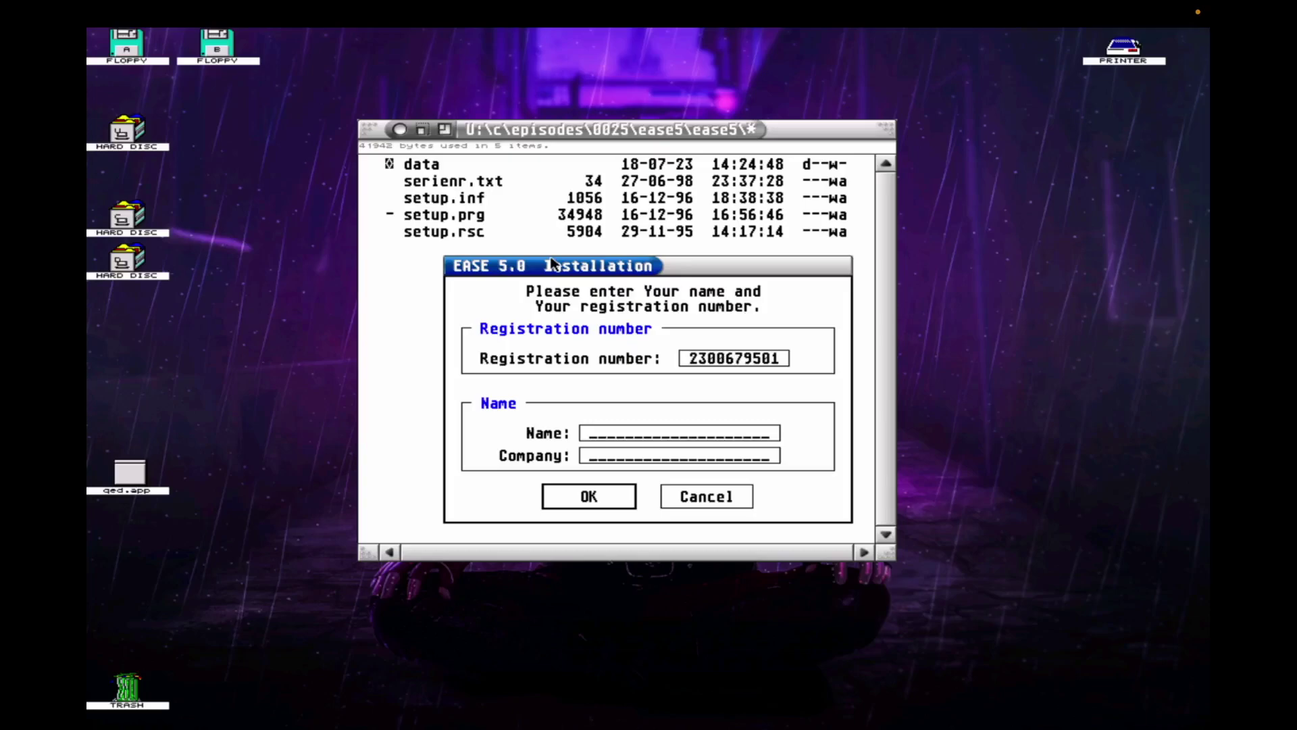
left_click(594, 437)
type("David")
left_click(585, 498)
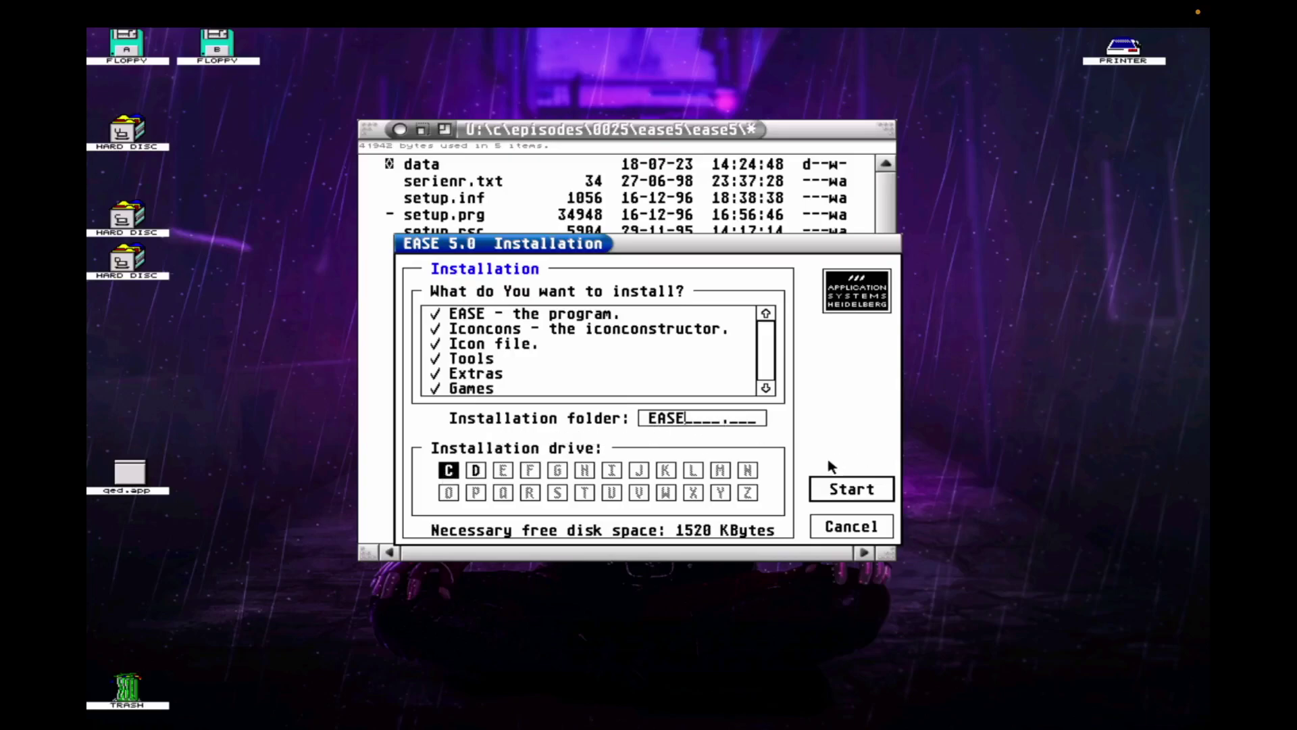
Install the EASE components without registering Ease as the MagiC desktop
left_click(848, 492)
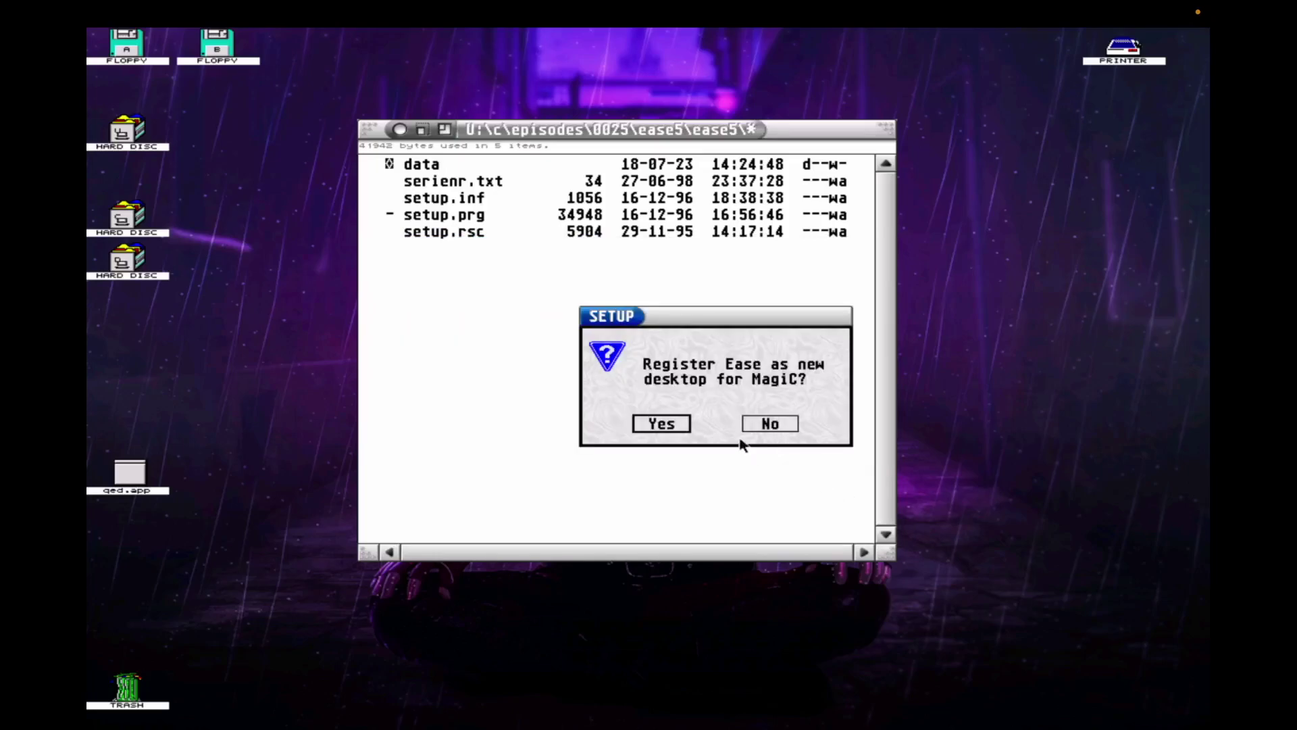
left_click(771, 424)
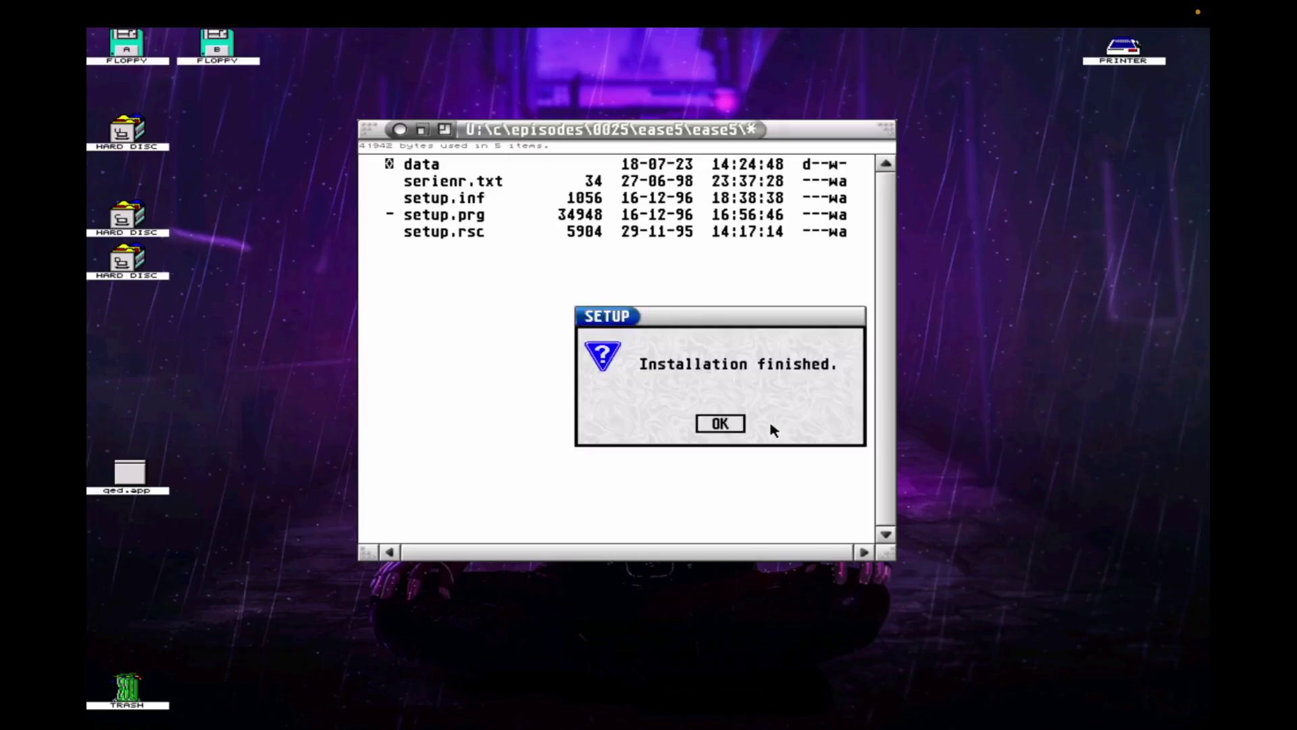
left_click(720, 423)
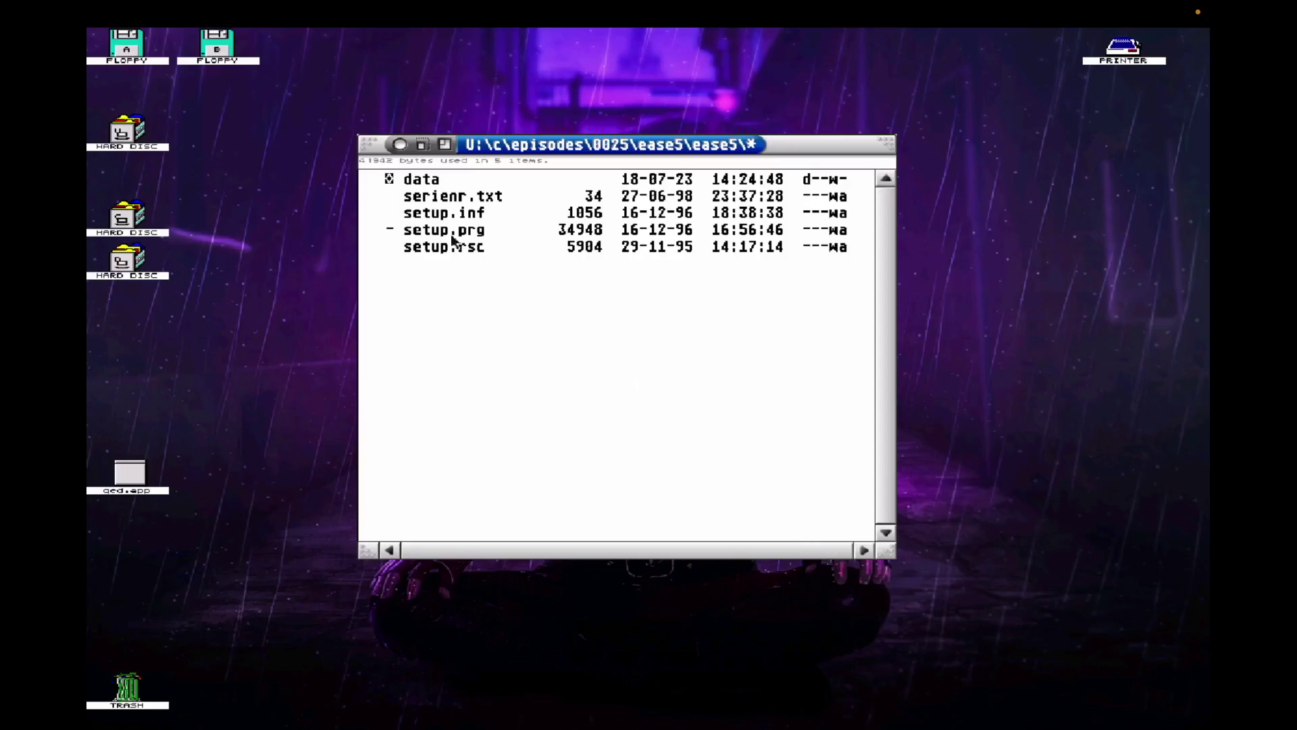
Go back up to U:\c\ and open the gemsys\myaes folder
left_click(401, 146)
left_click(403, 146)
left_click(401, 145)
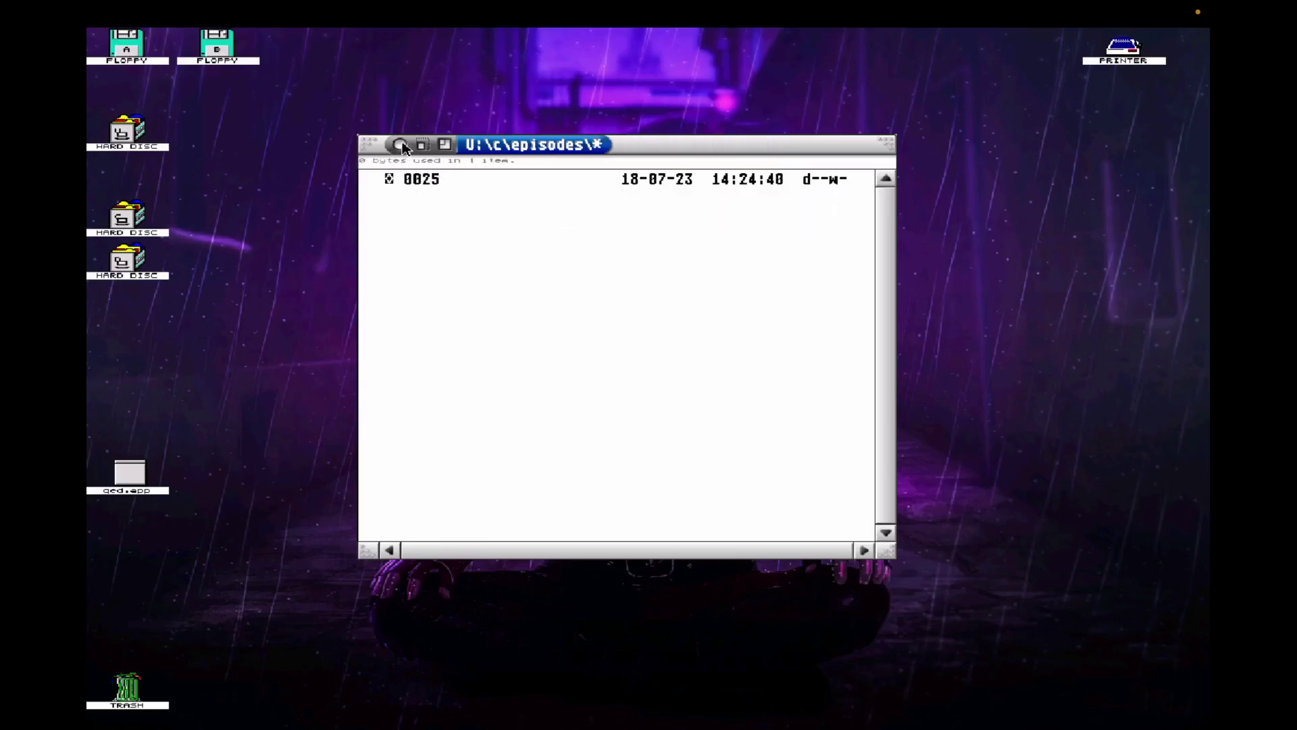
left_click(401, 145)
double_click(443, 285)
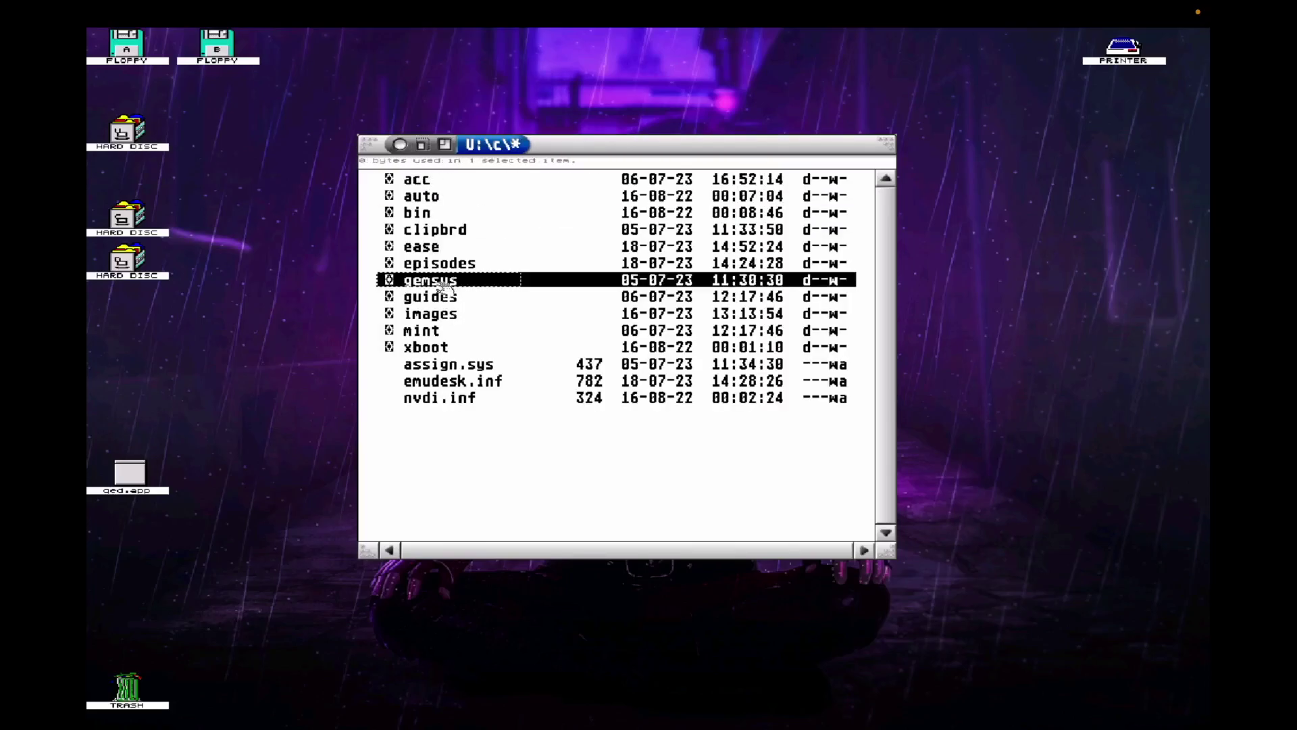
double_click(427, 180)
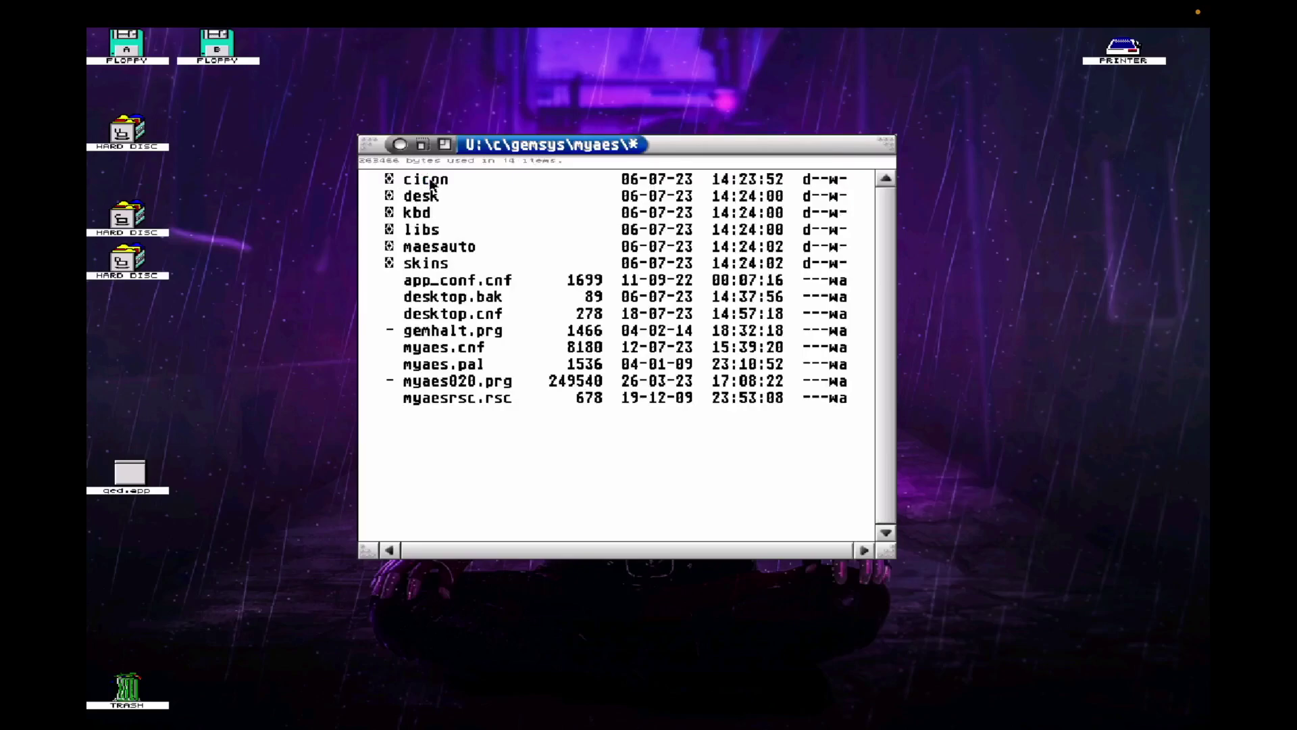
View desktop.cnf as plain text, then close the viewer
left_click(481, 319)
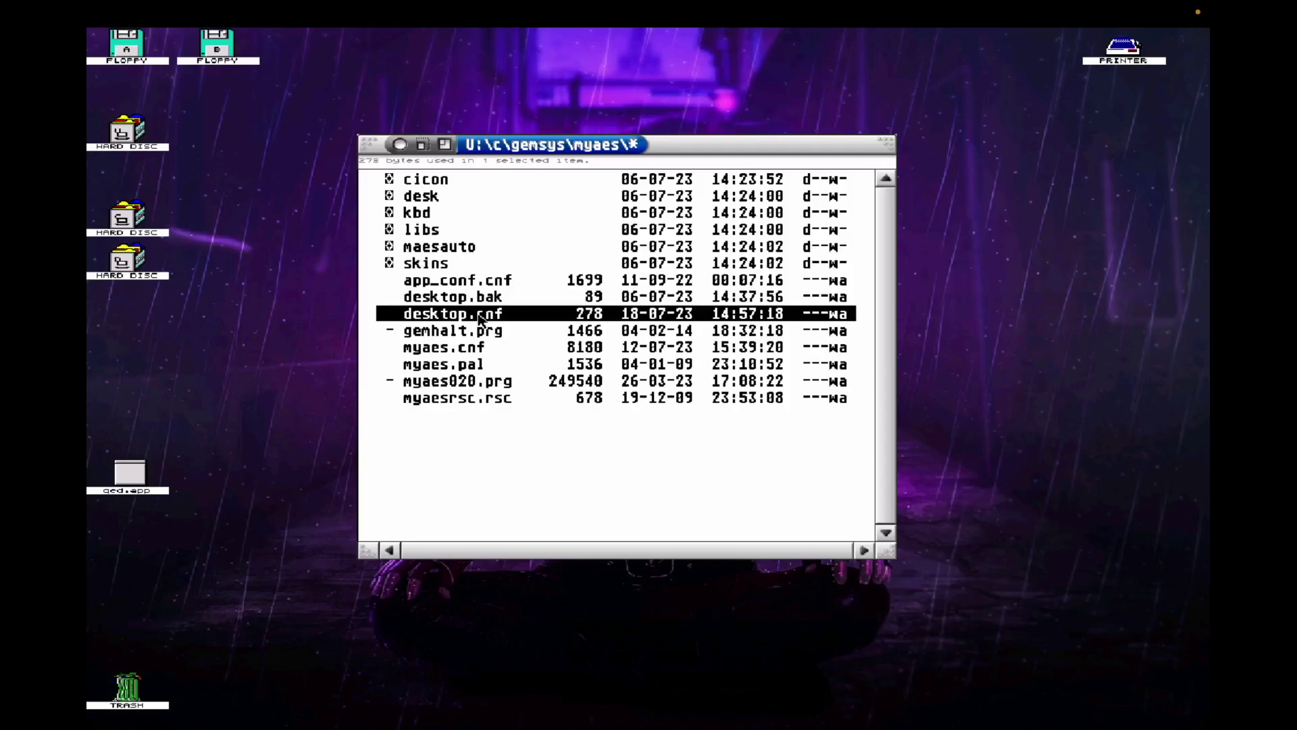
double_click(479, 319)
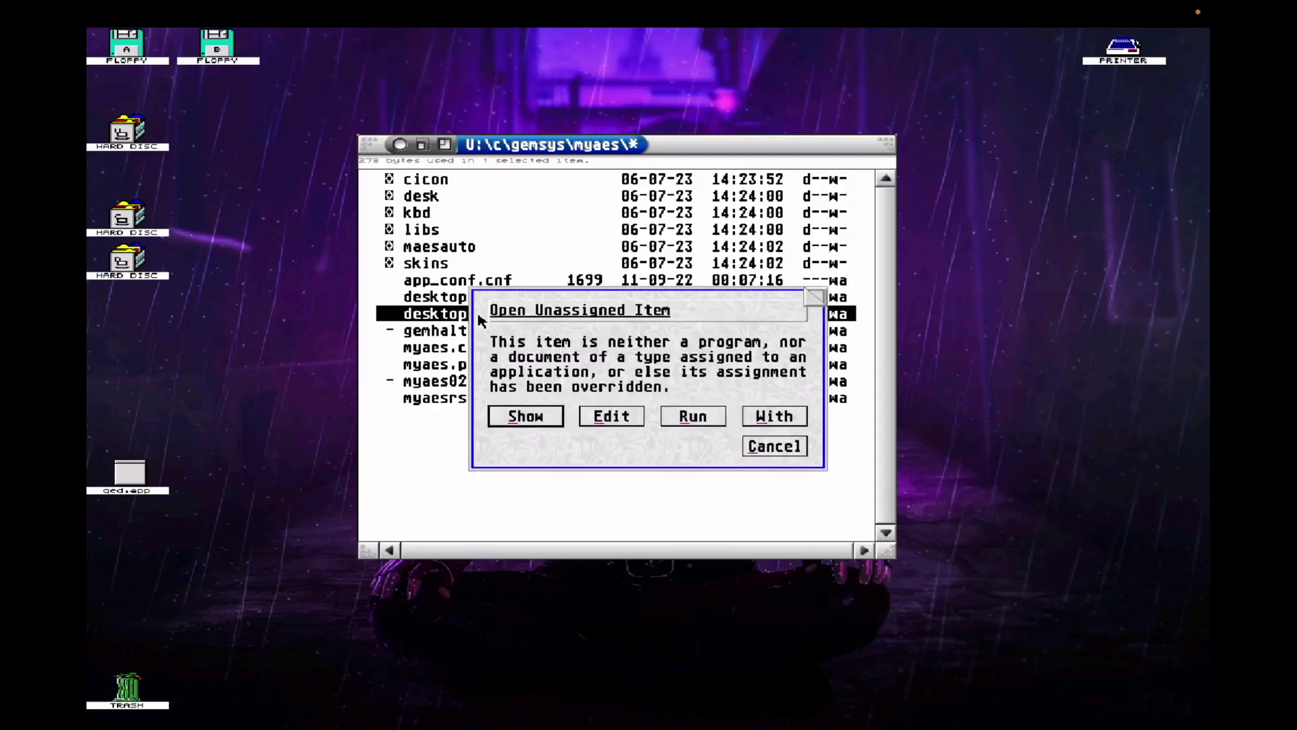
left_click(526, 416)
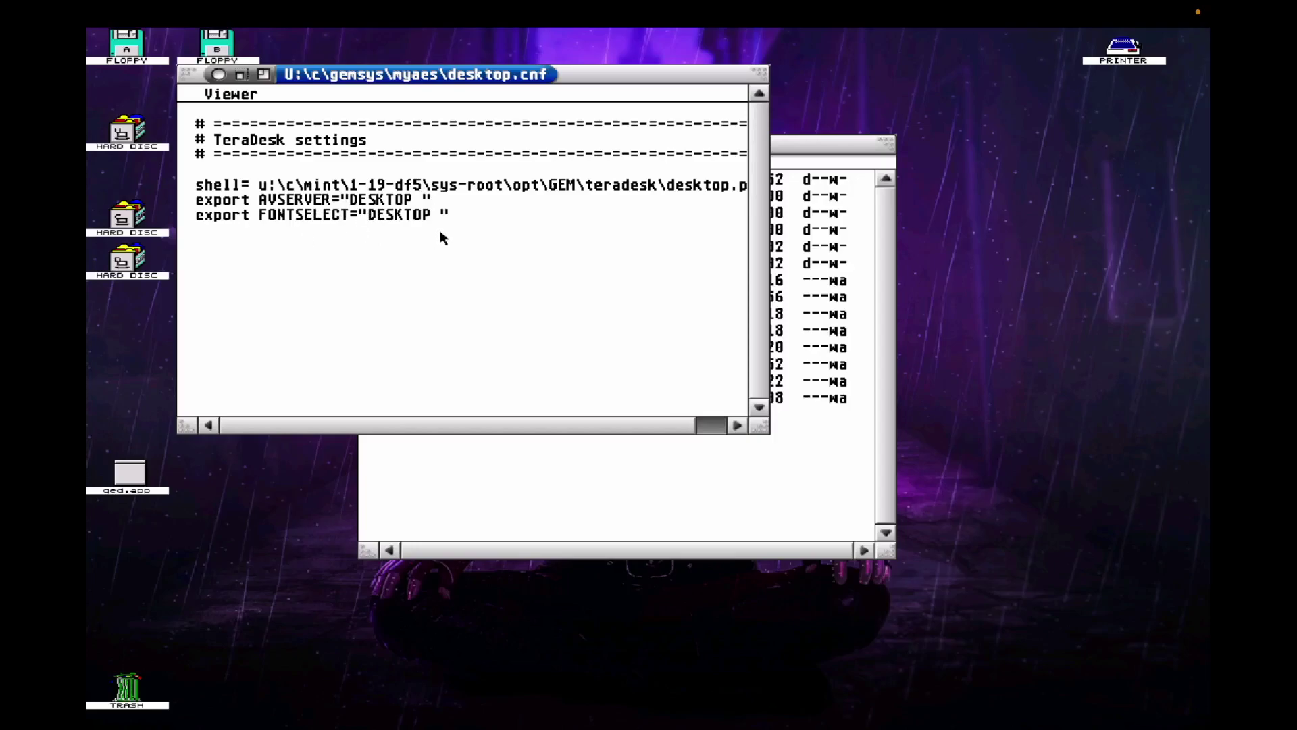
left_click(219, 75)
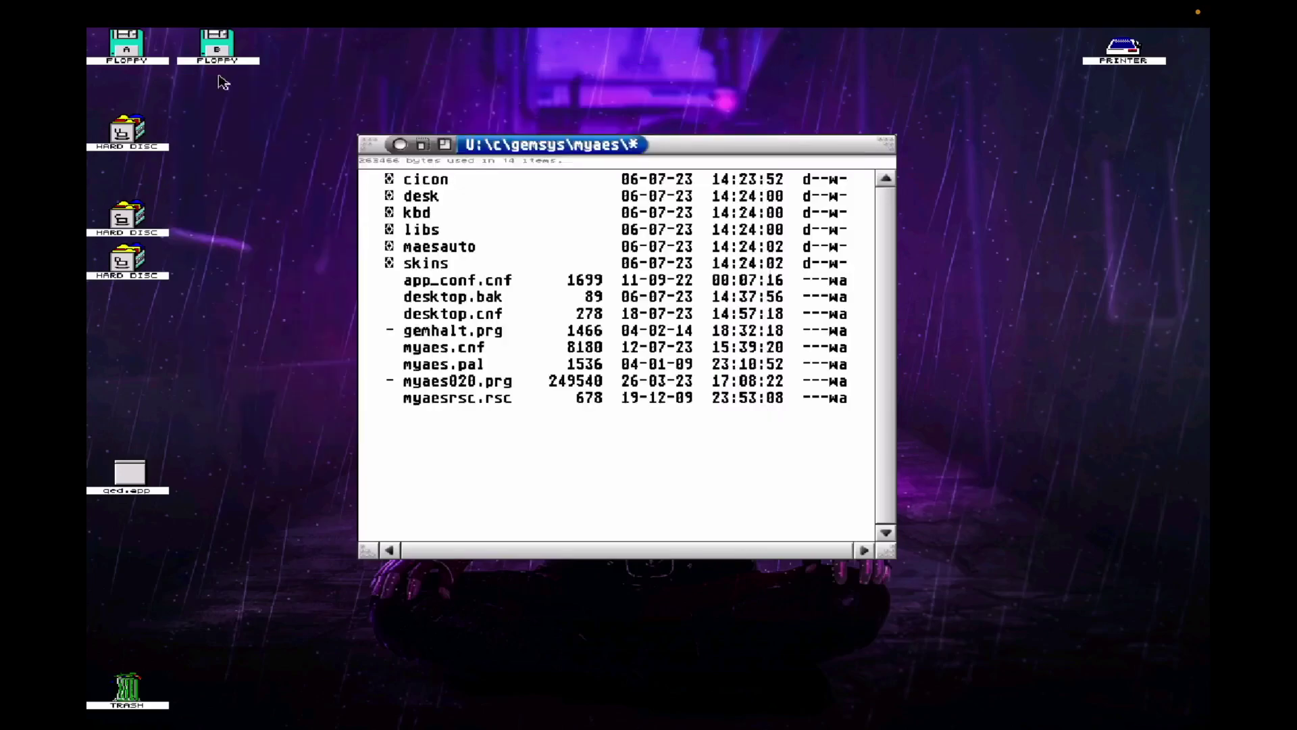
Open desktop.cnf in qed, save it as dt_terra.cnf, and close the editor
left_click_drag(462, 321, 133, 469)
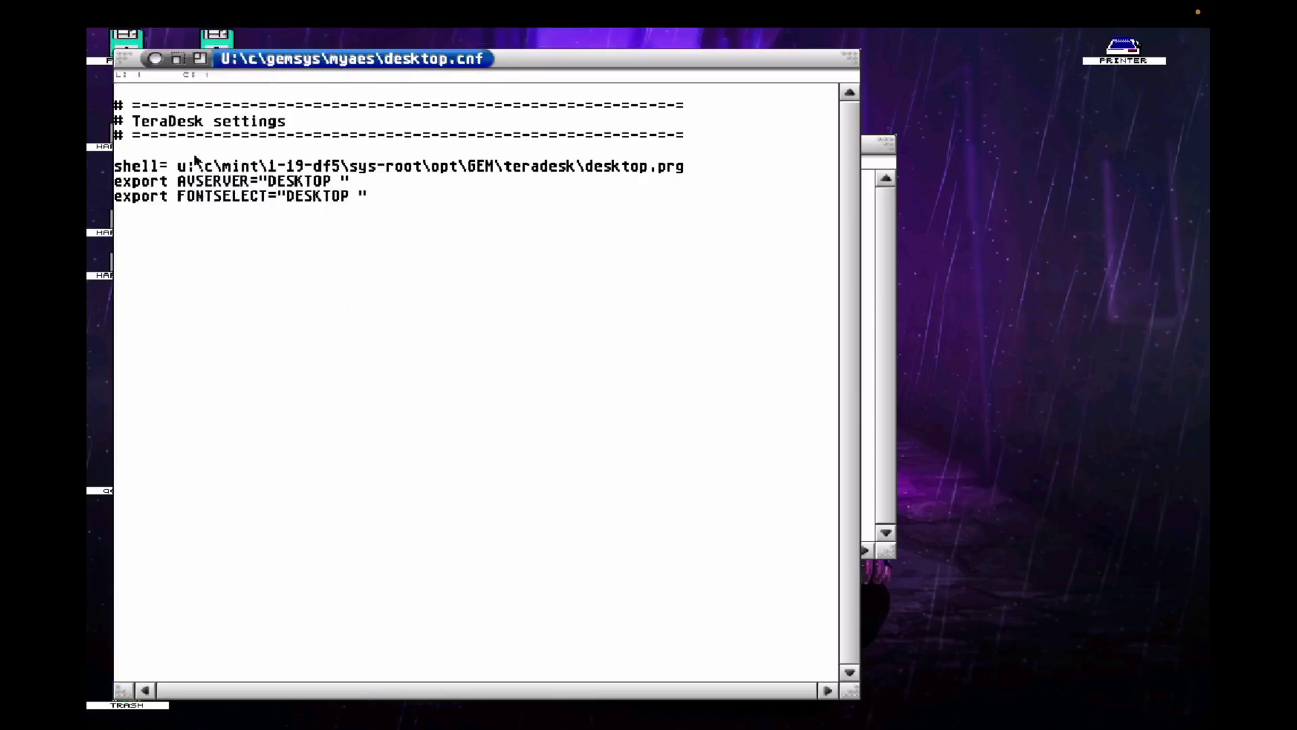
key("ctrl+shift+s")
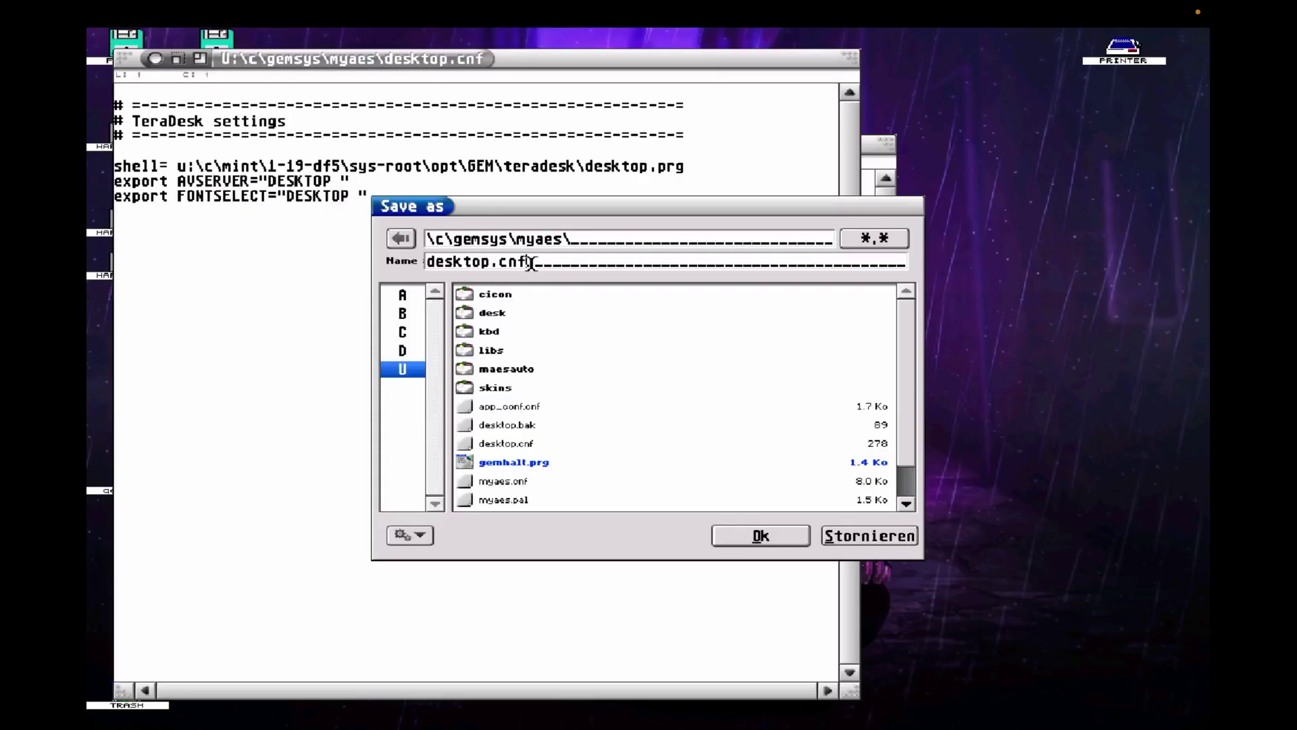
key("BackSpace")
key("BackSpace")
key("BackSpace")
key("BackSpace")
key("BackSpace")
key("BackSpace")
key("BackSpace")
key("BackSpace")
key("BackSpace")
key("BackSpace")
type("t_terra.k")
key("BackSpace")
type("cnf")
left_click(761, 537)
left_click(650, 406)
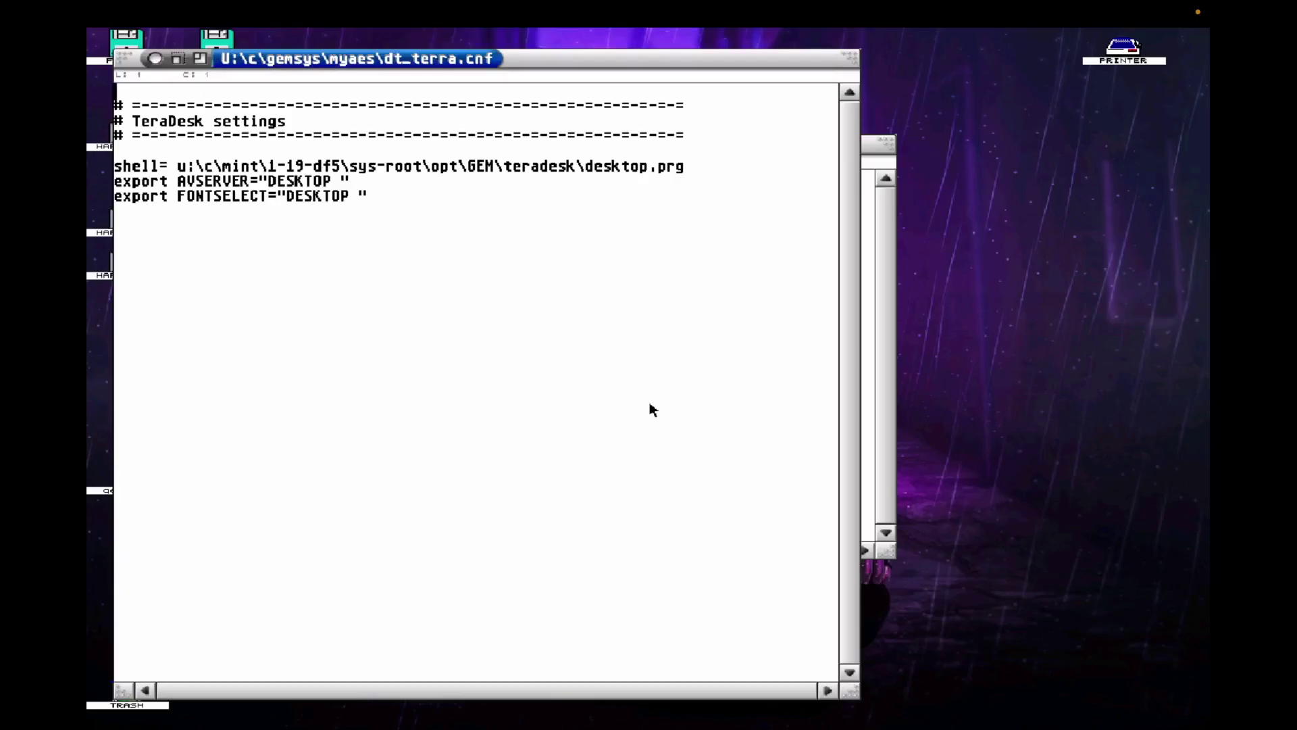
mouse_move(177, 37)
left_click(126, 62)
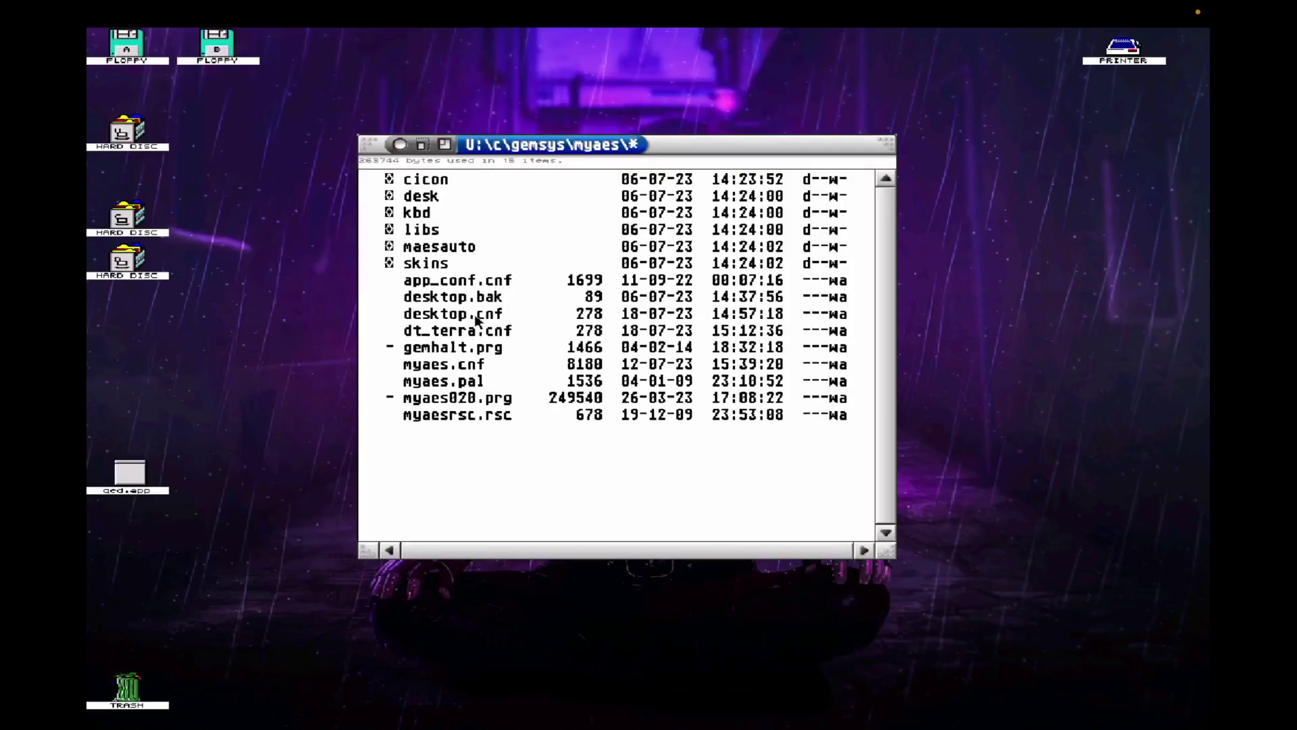
In desktop.cnf, rename the heading to Ease and set the shell path to /c/ease/ease.prg
double_click(476, 318)
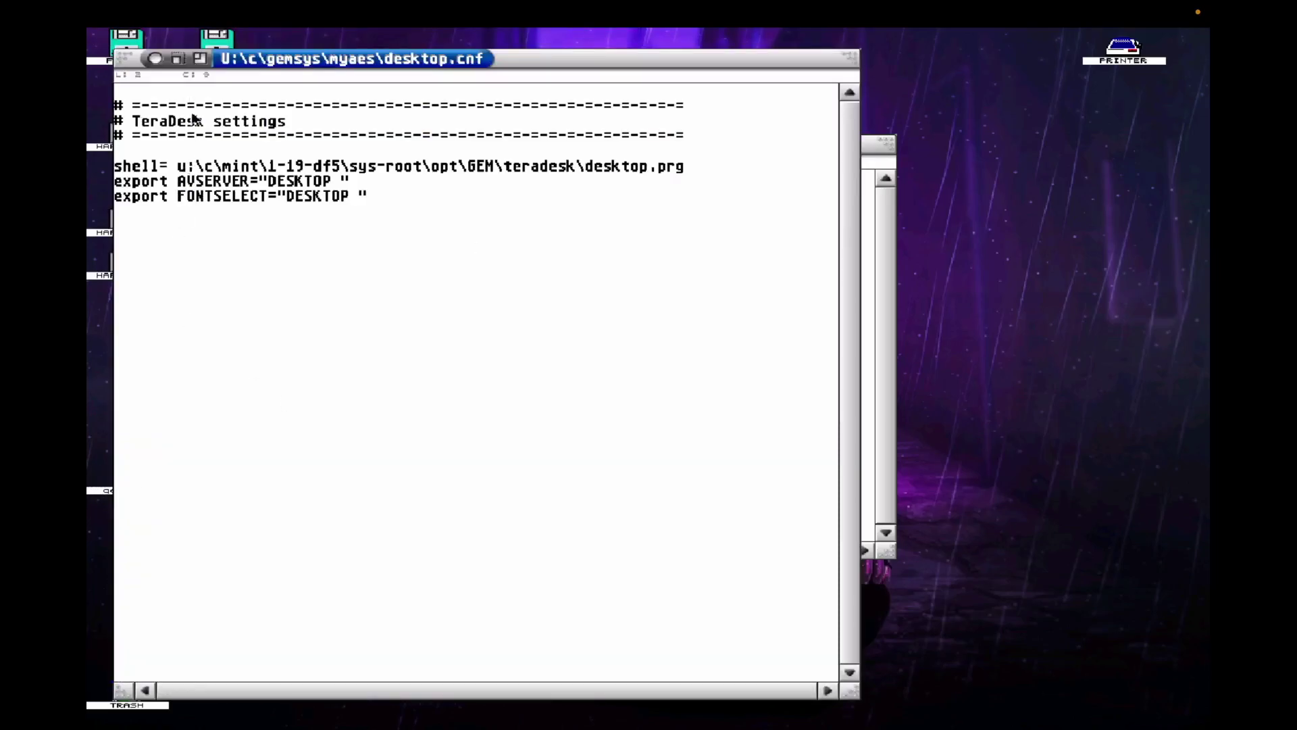
double_click(192, 119)
type("Ease")
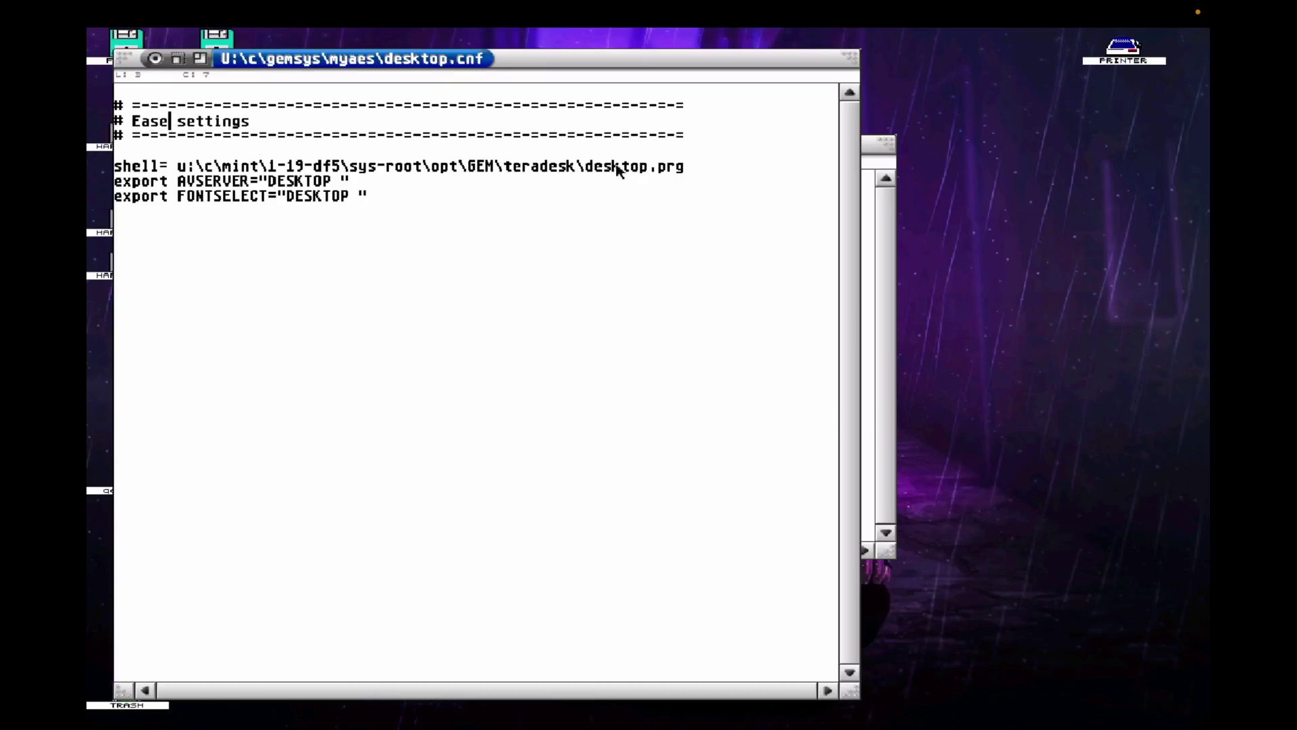
left_click_drag(702, 172, 203, 170)
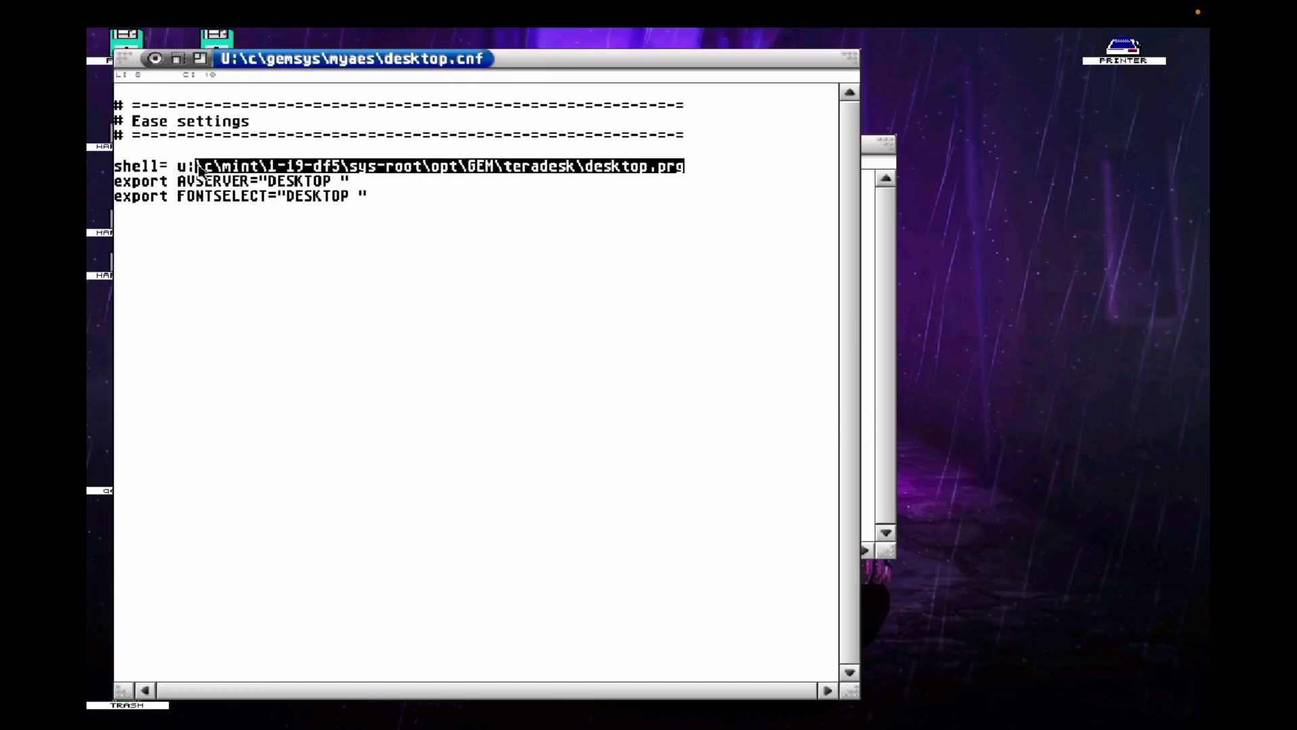
type("/c/ease")
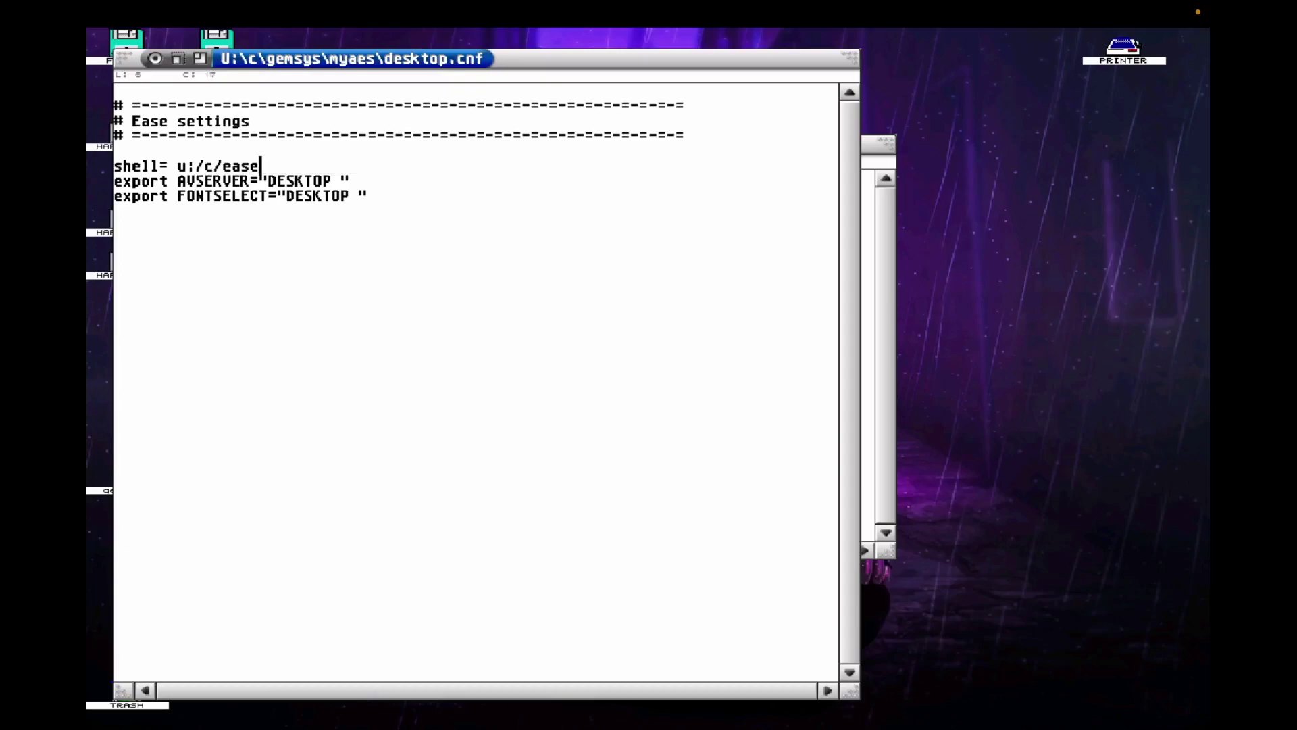
type("/ease")
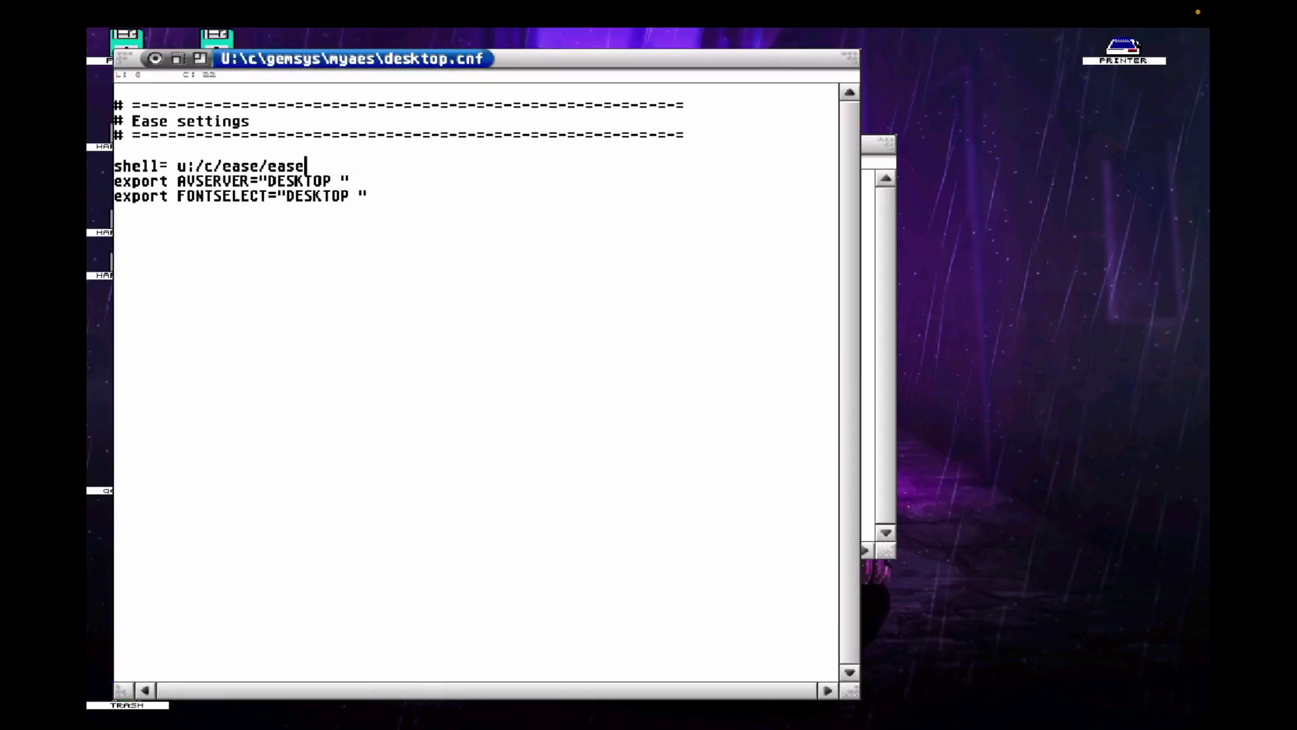
type(".prg")
Set the AVSERVER value to EASE and clear DESKTOP from the FONTSELECT value
left_click(341, 183)
key("BackSpace")
key("BackSpace")
key("BackSpace")
key("BackSpace")
key("BackSpace")
key("BackSpace")
key("BackSpace")
key("BackSpace")
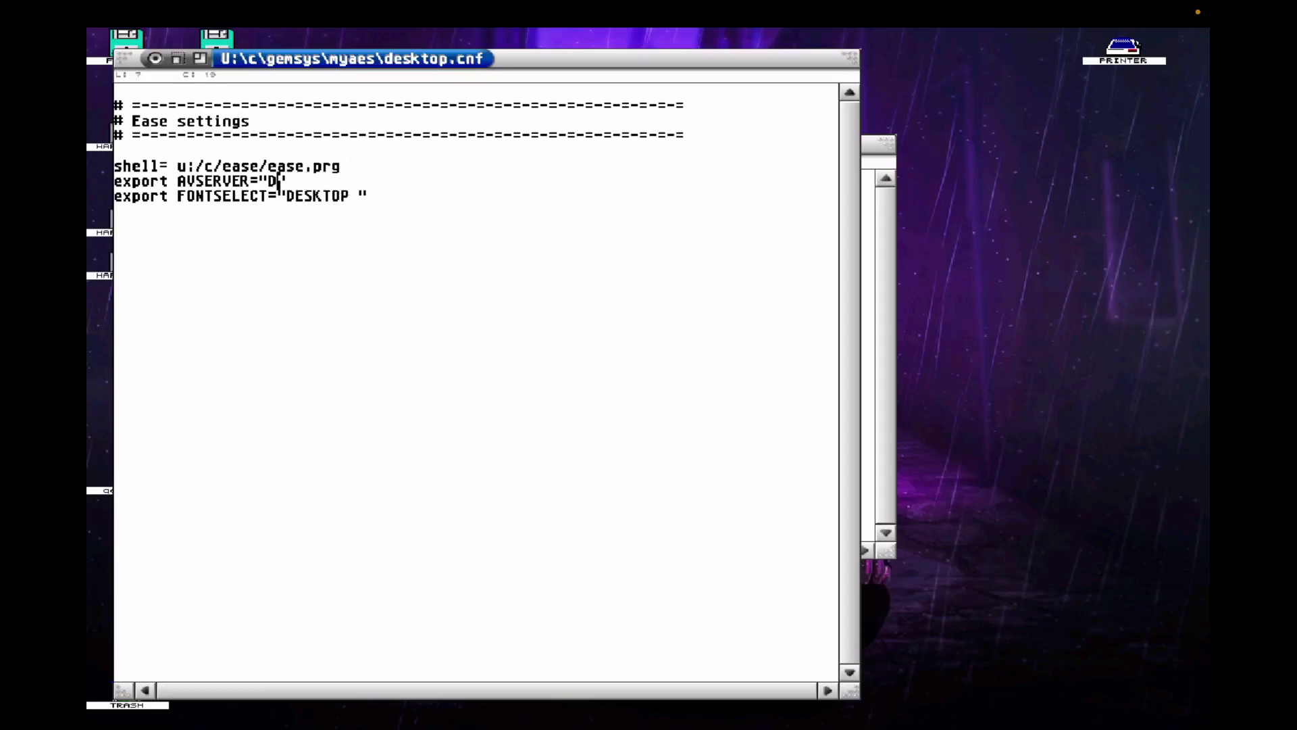
type("EASE")
left_click(357, 196)
key("BackSpace")
key("BackSpace")
key("BackSpace")
key("BackSpace")
key("BackSpace")
key("BackSpace")
key("BackSpace")
key("BackSpace")
Set FONTSELECT to EASE, save and quit qed, then reboot with Ctrl+Alt+Delete
type("EASE")
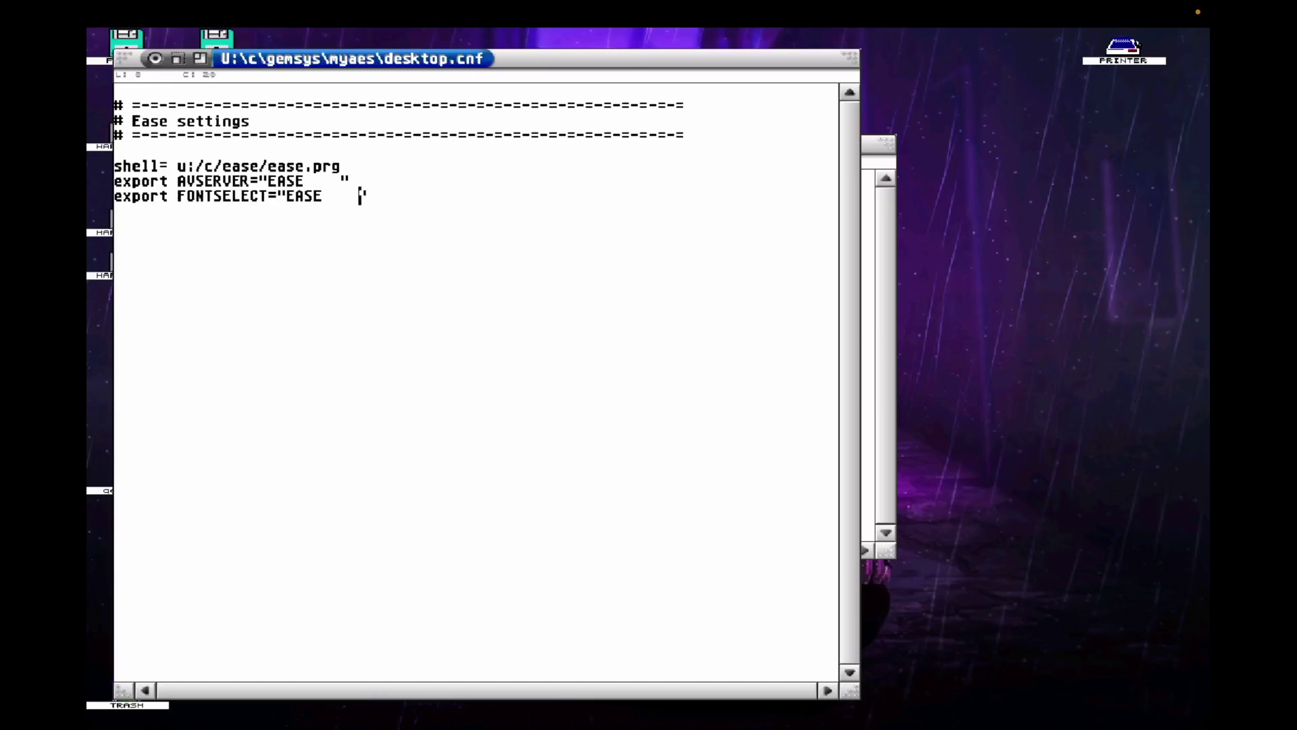
mouse_move(175, 34)
left_click(196, 268)
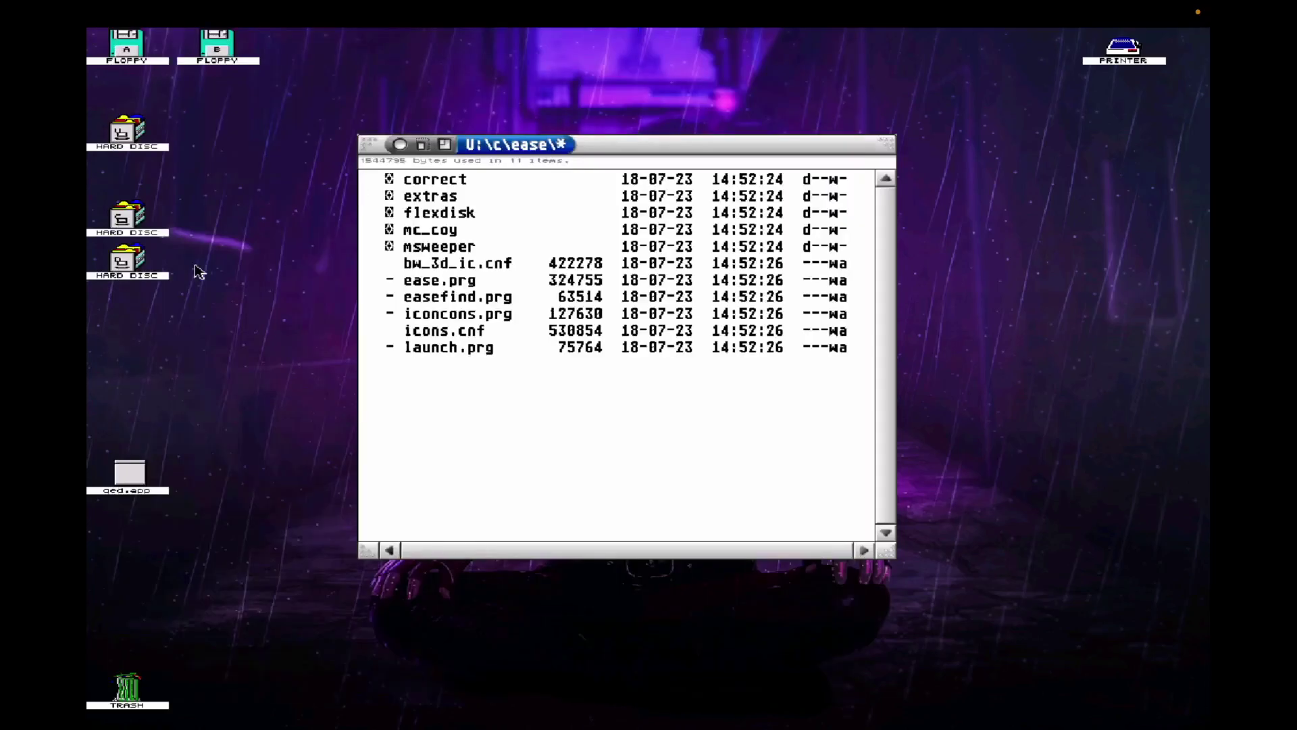
key("ctrl+alt+Delete")
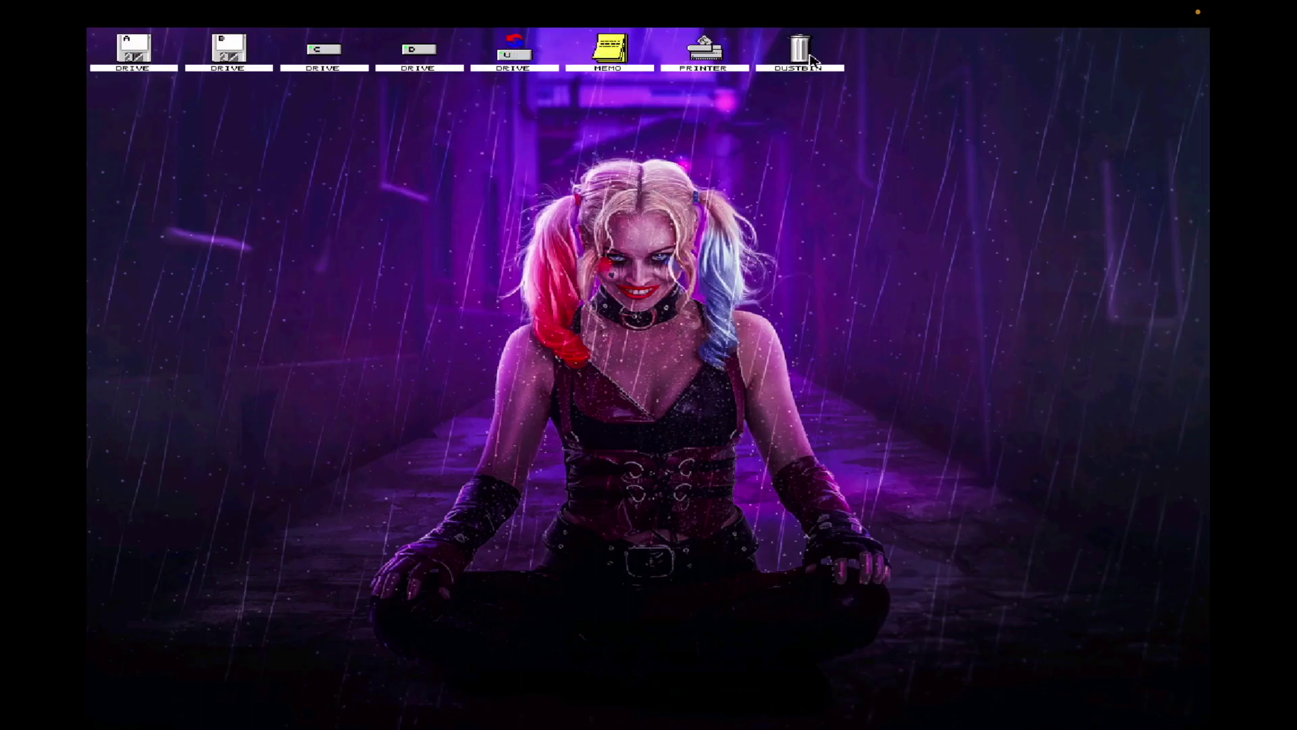
Arrange icons: Dustbin lower left, C and D drives left, U along the top, Printer top right
left_click_drag(800, 49, 136, 698)
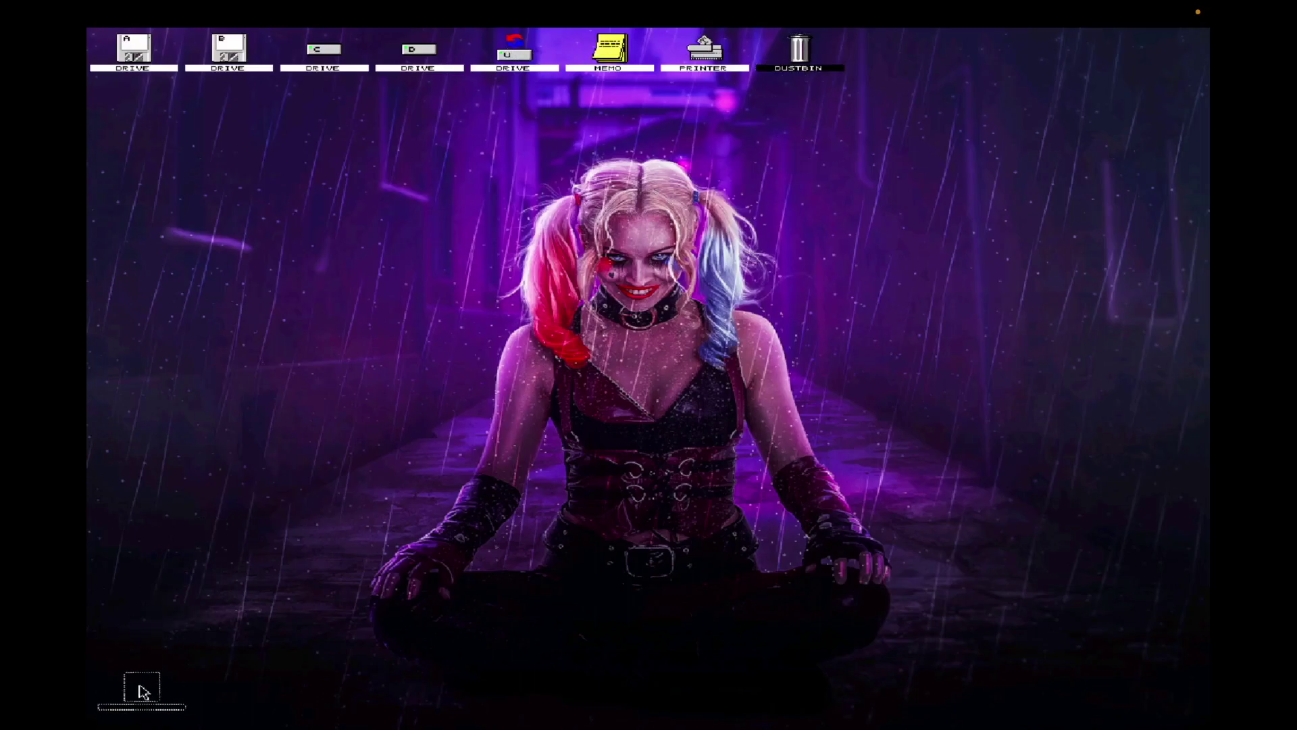
left_click_drag(331, 59, 162, 156)
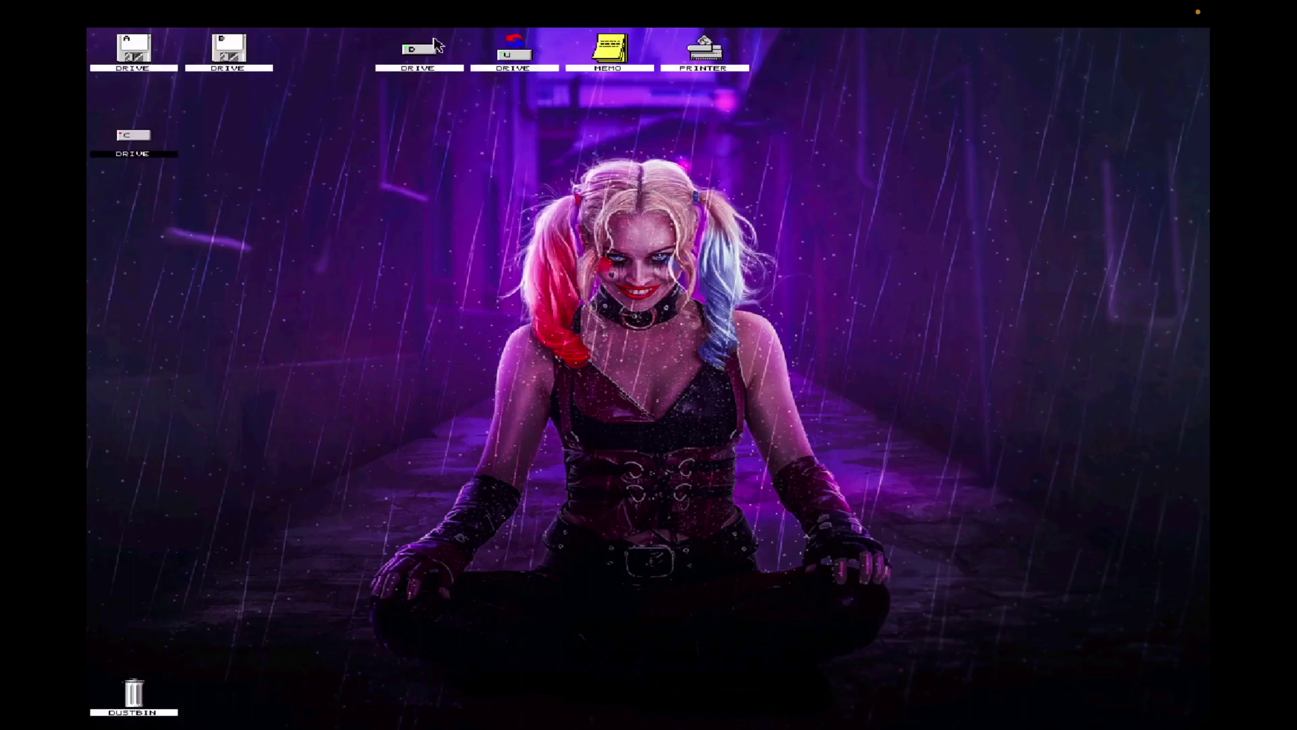
left_click_drag(435, 51, 244, 173)
left_click_drag(504, 55, 359, 65)
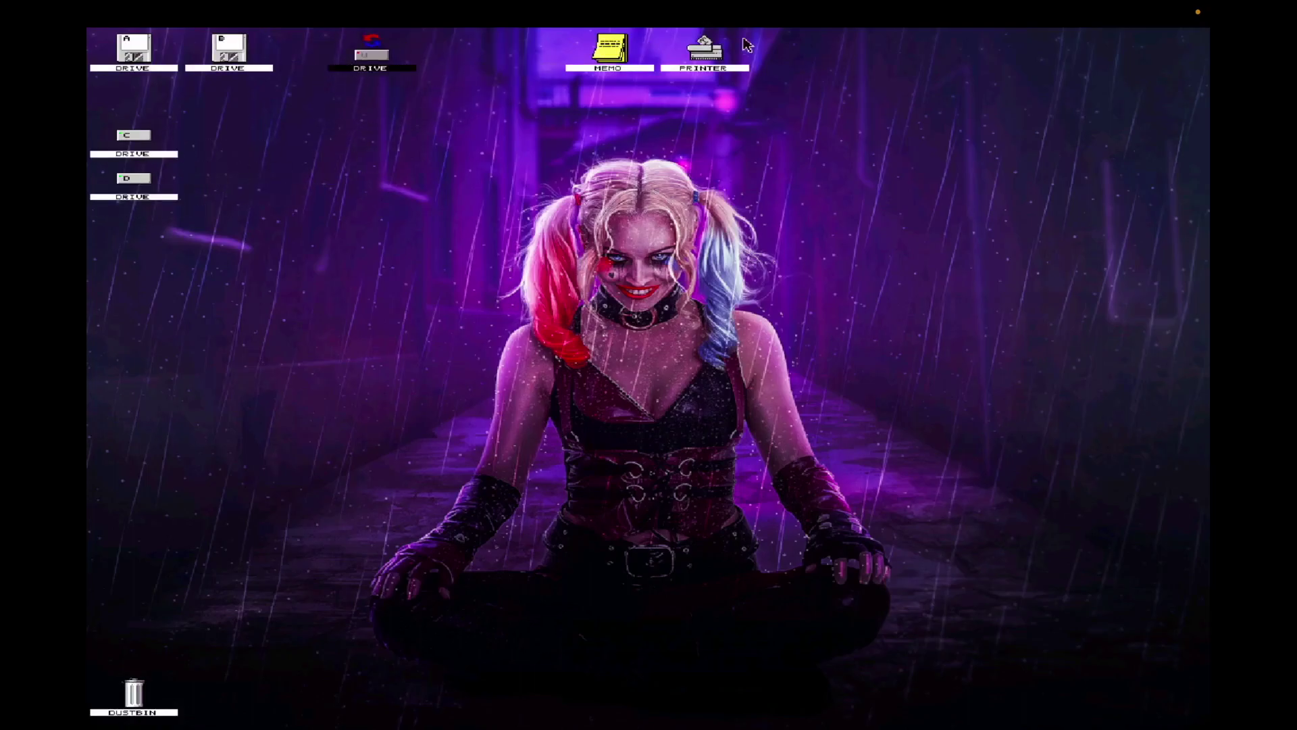
left_click_drag(719, 52, 1149, 56)
Save the layout with Options > Save Desktop and bring up the Memo settings dialog
right_click(444, 32)
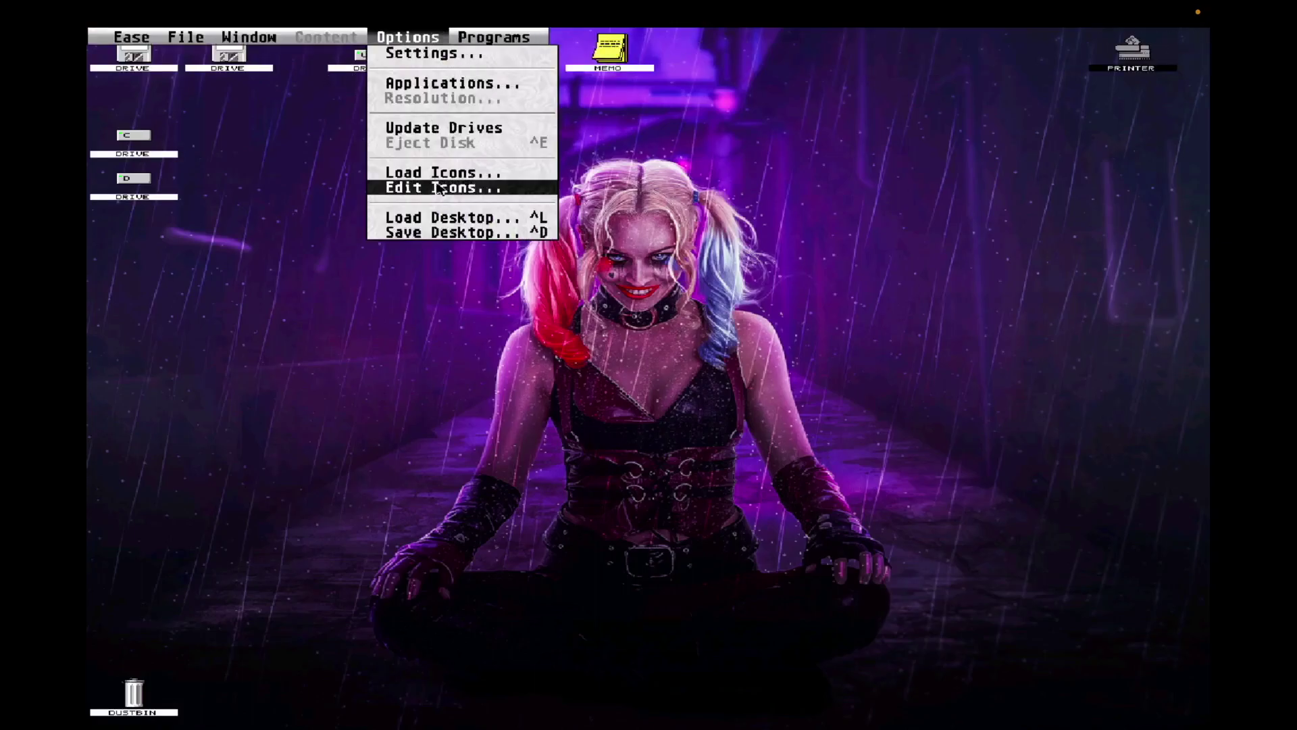
left_click(450, 232)
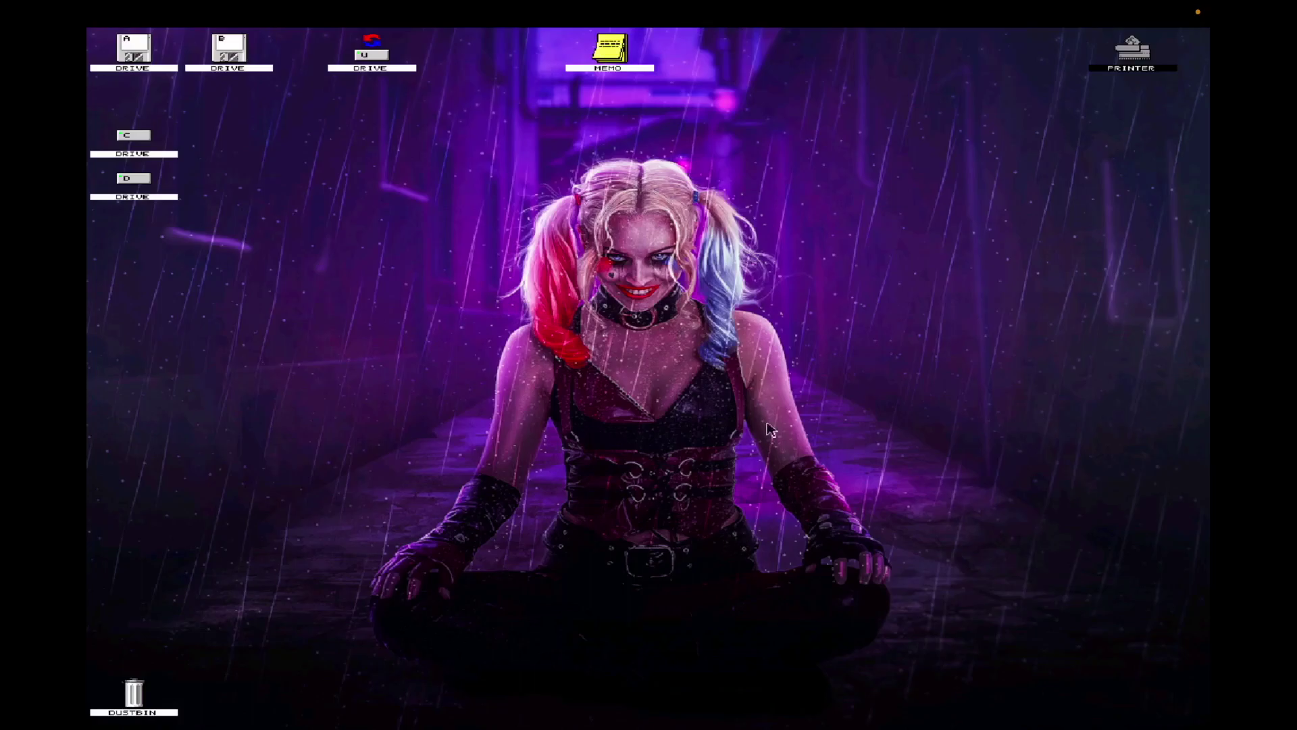
double_click(608, 51)
left_click_drag(590, 35, 659, 146)
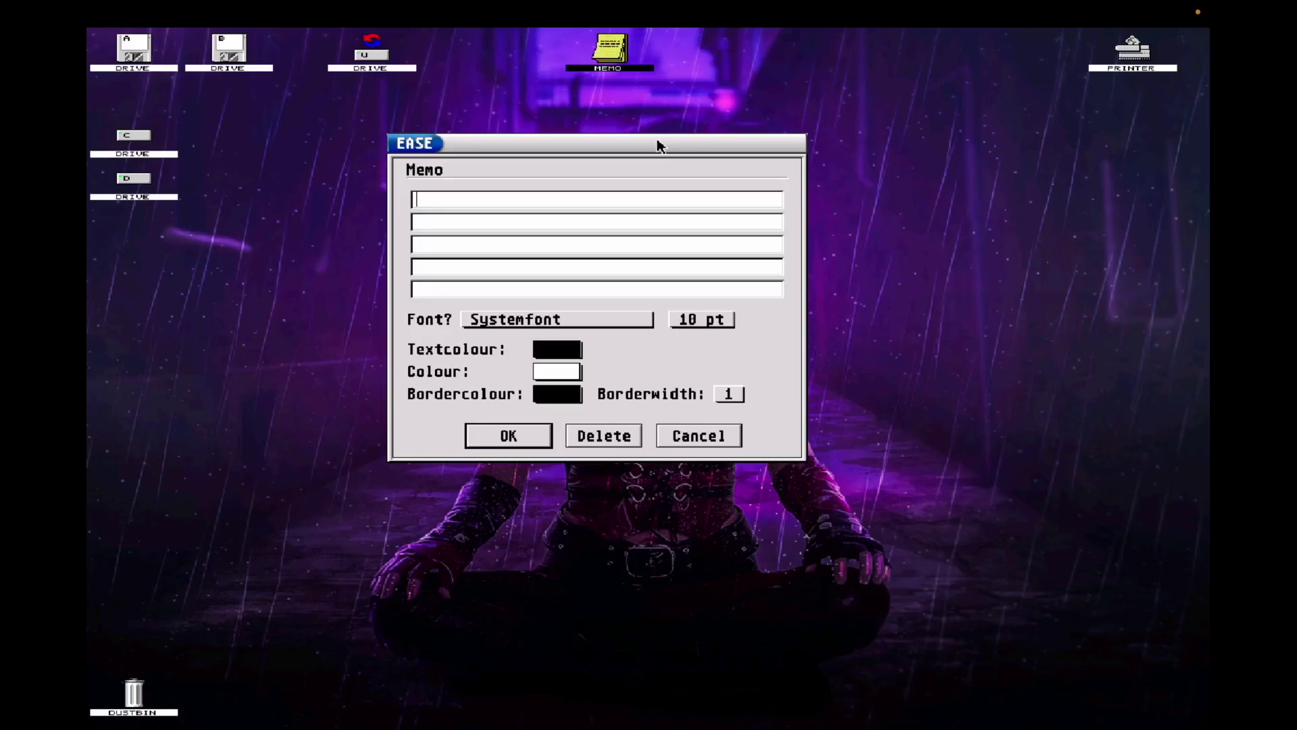
Write 'This is a fun mesgage' with yellow text, dark blue background and blue border
type("This is a fun")
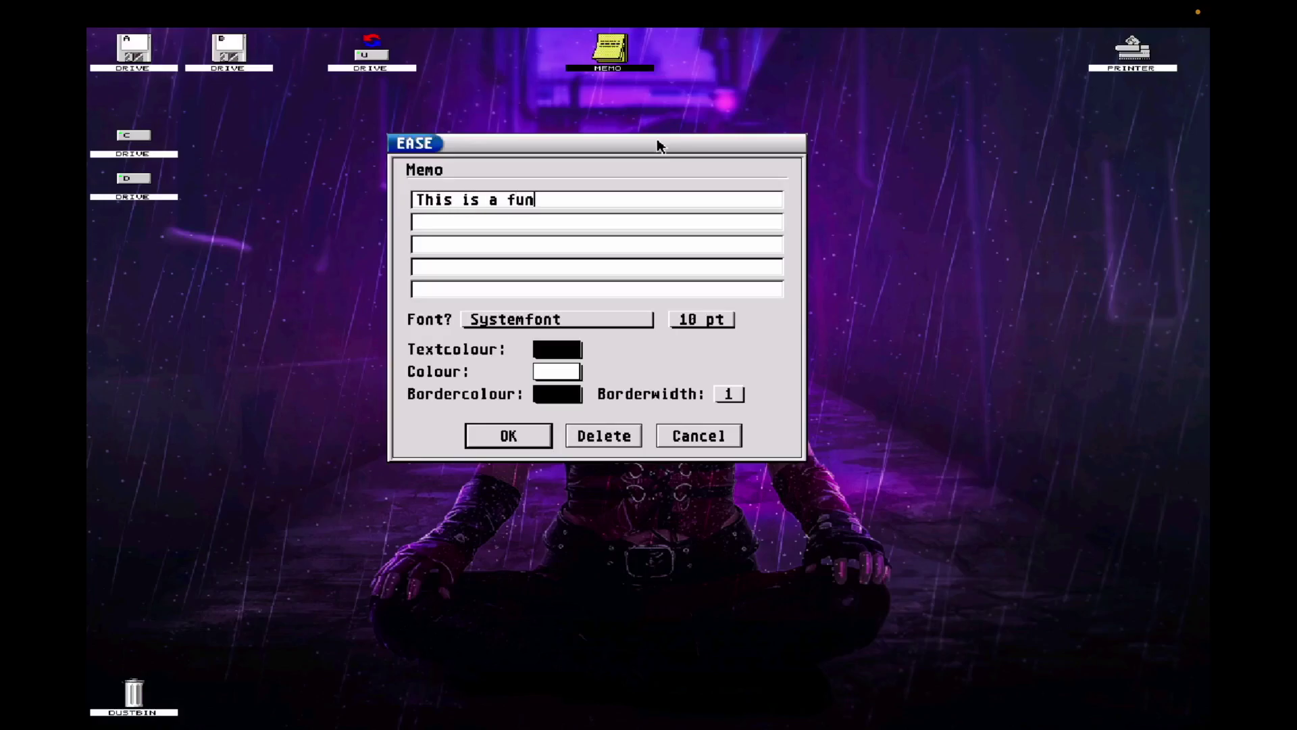
type(" mesgage")
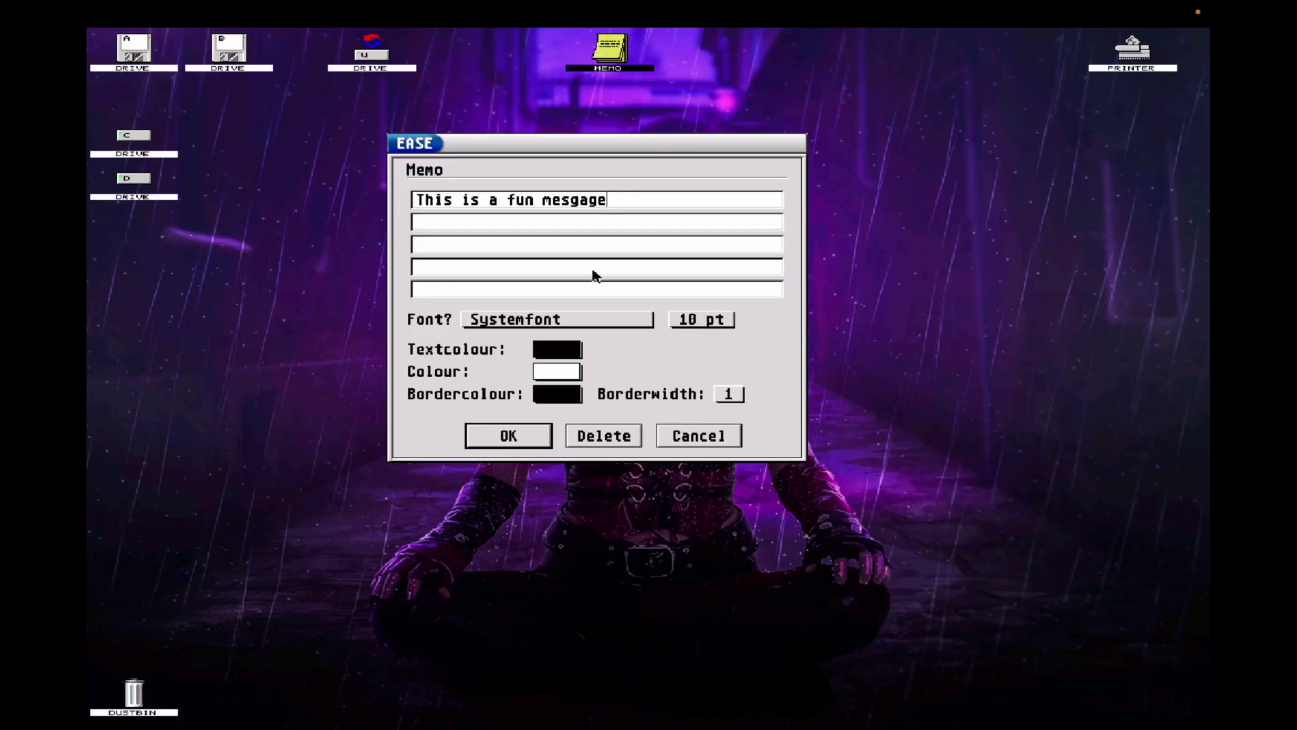
left_click(560, 349)
left_click(565, 432)
left_click(566, 373)
left_click(561, 551)
left_click(566, 396)
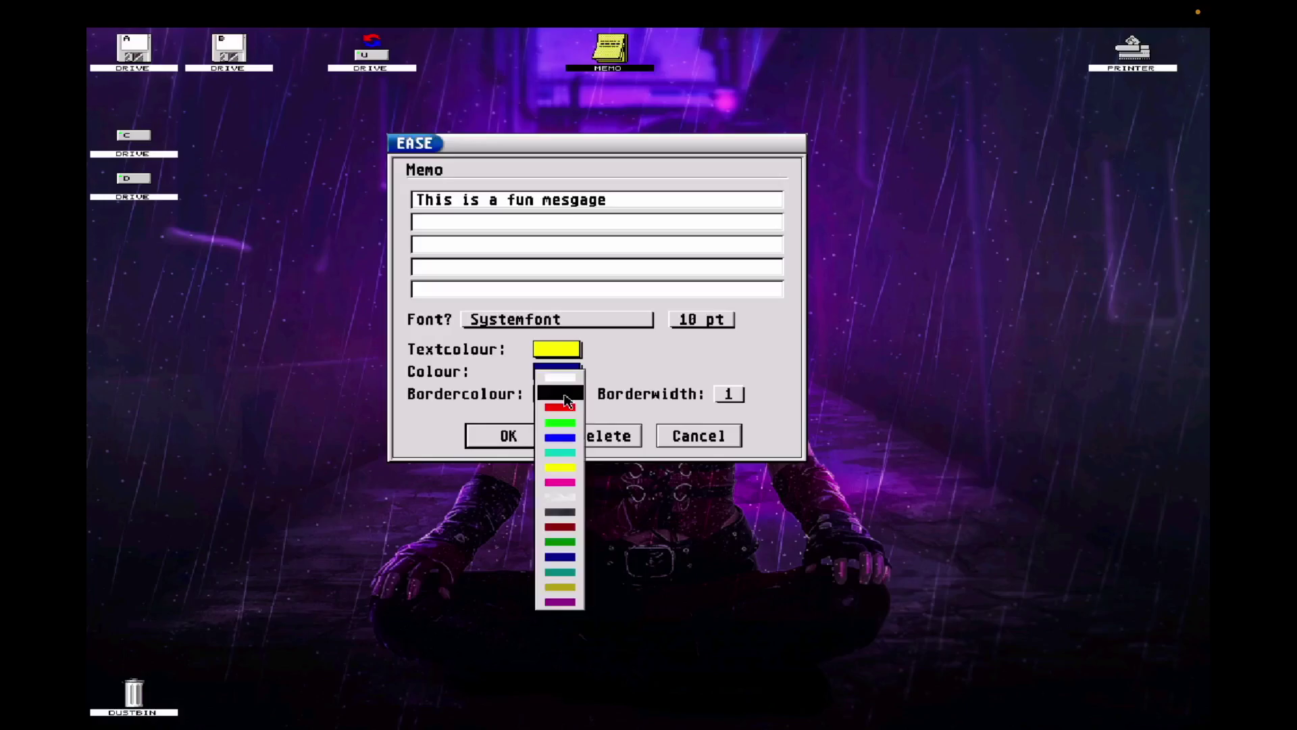
left_click(561, 437)
left_click(522, 439)
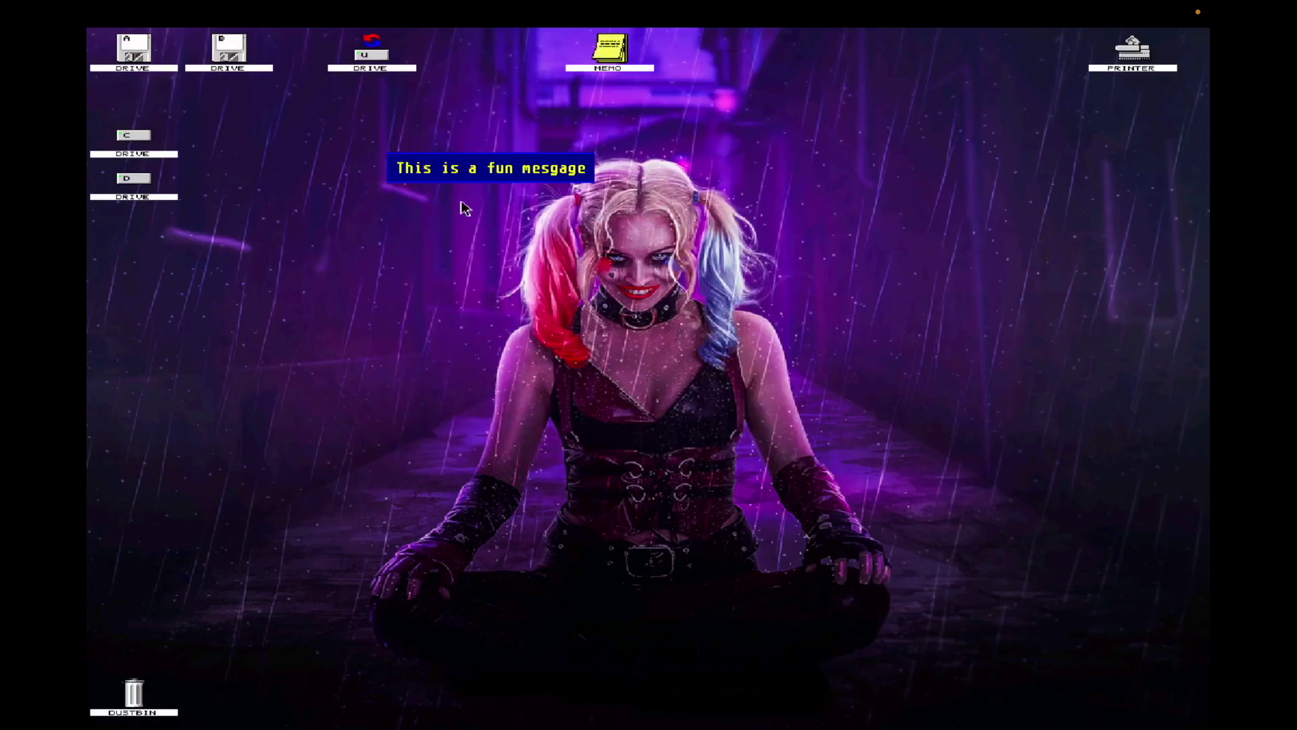
Drag the memo to the upper right of the desktop and check its settings without changes
left_click_drag(457, 168, 1049, 169)
double_click(1047, 170)
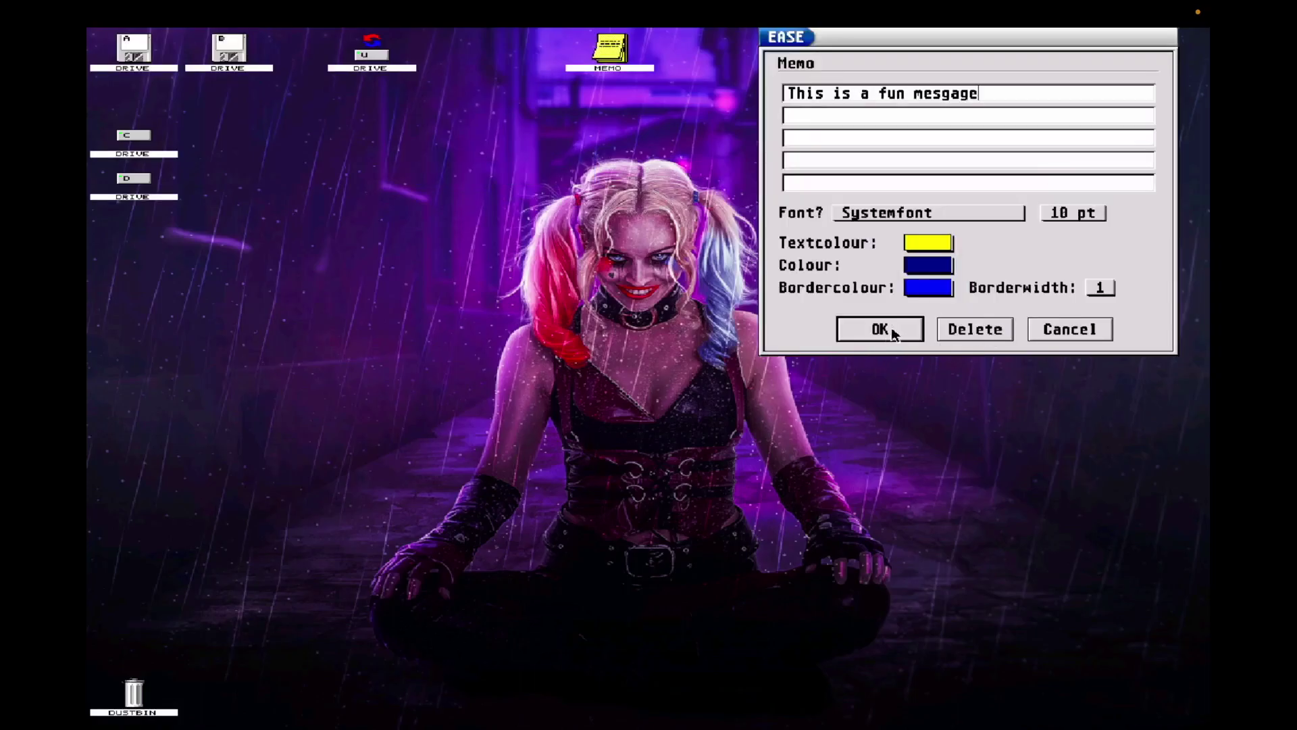
left_click(1070, 329)
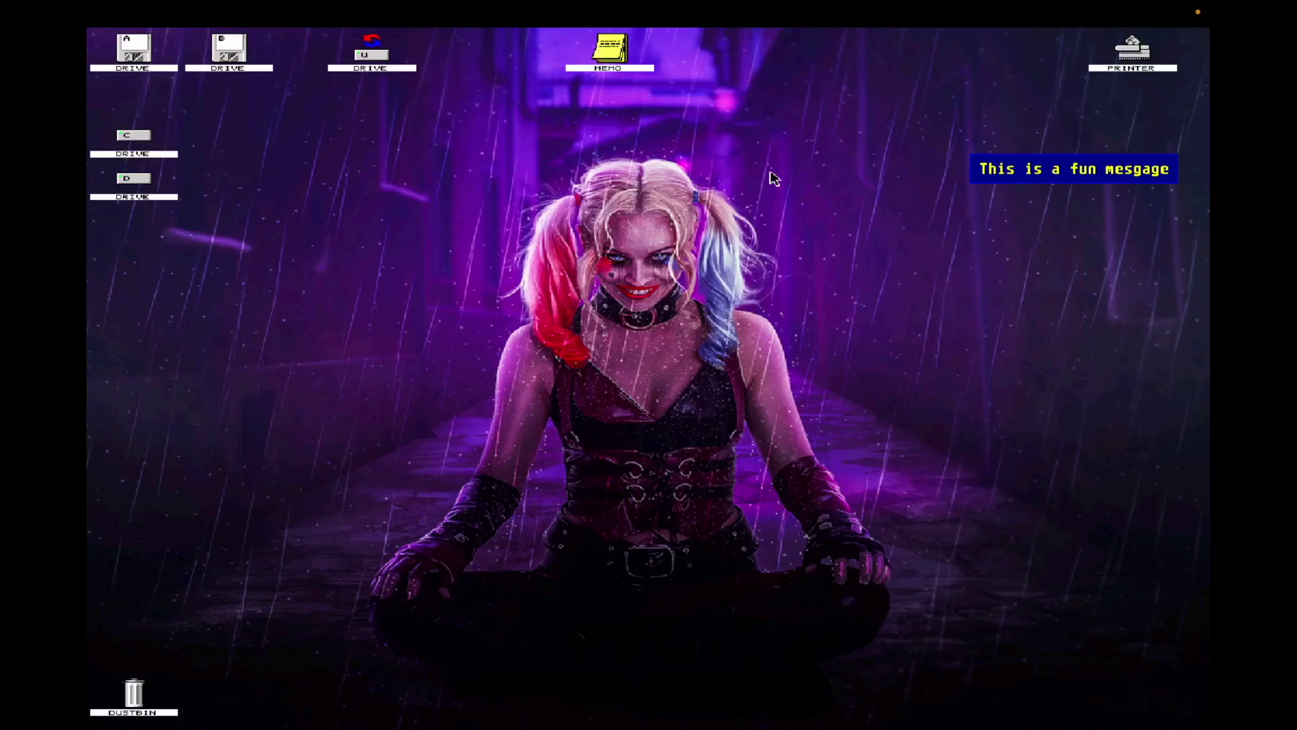
Open drive C, move its window down and right, and resize it to list all 14 items
double_click(140, 134)
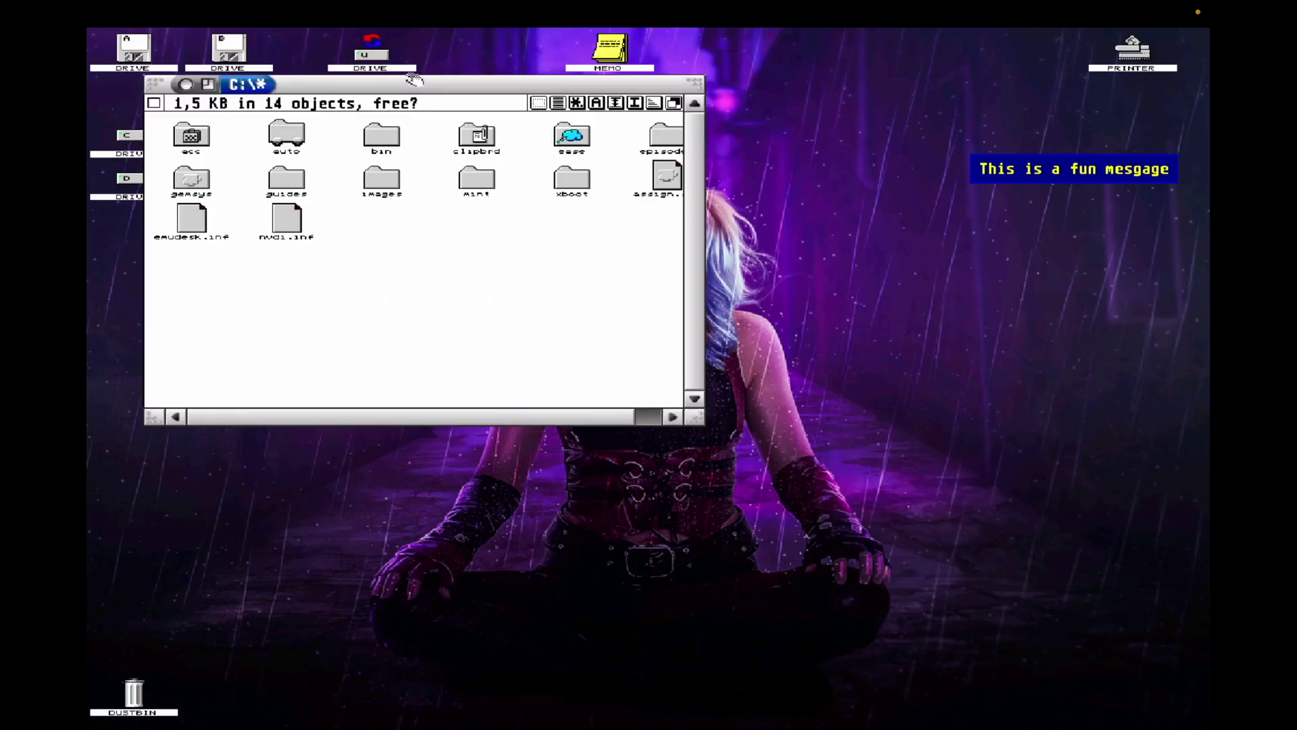
left_click_drag(414, 82, 494, 130)
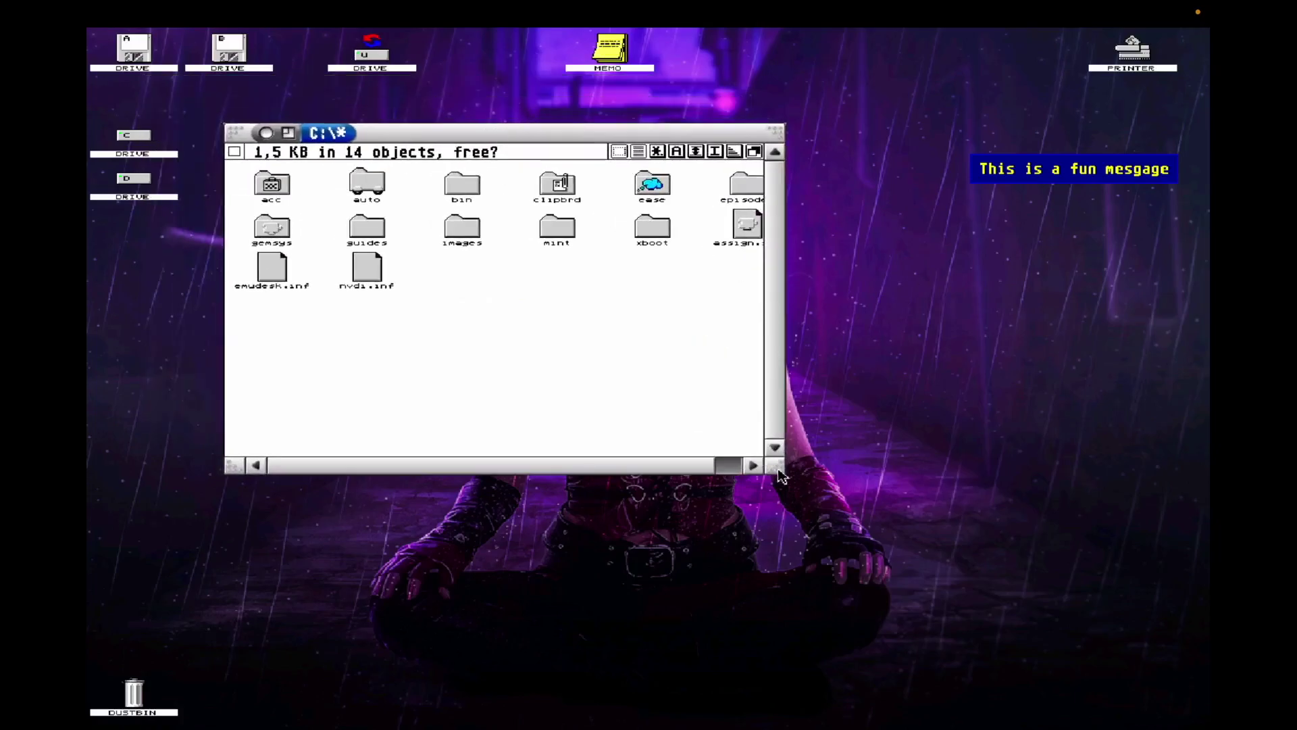
left_click_drag(775, 466, 887, 553)
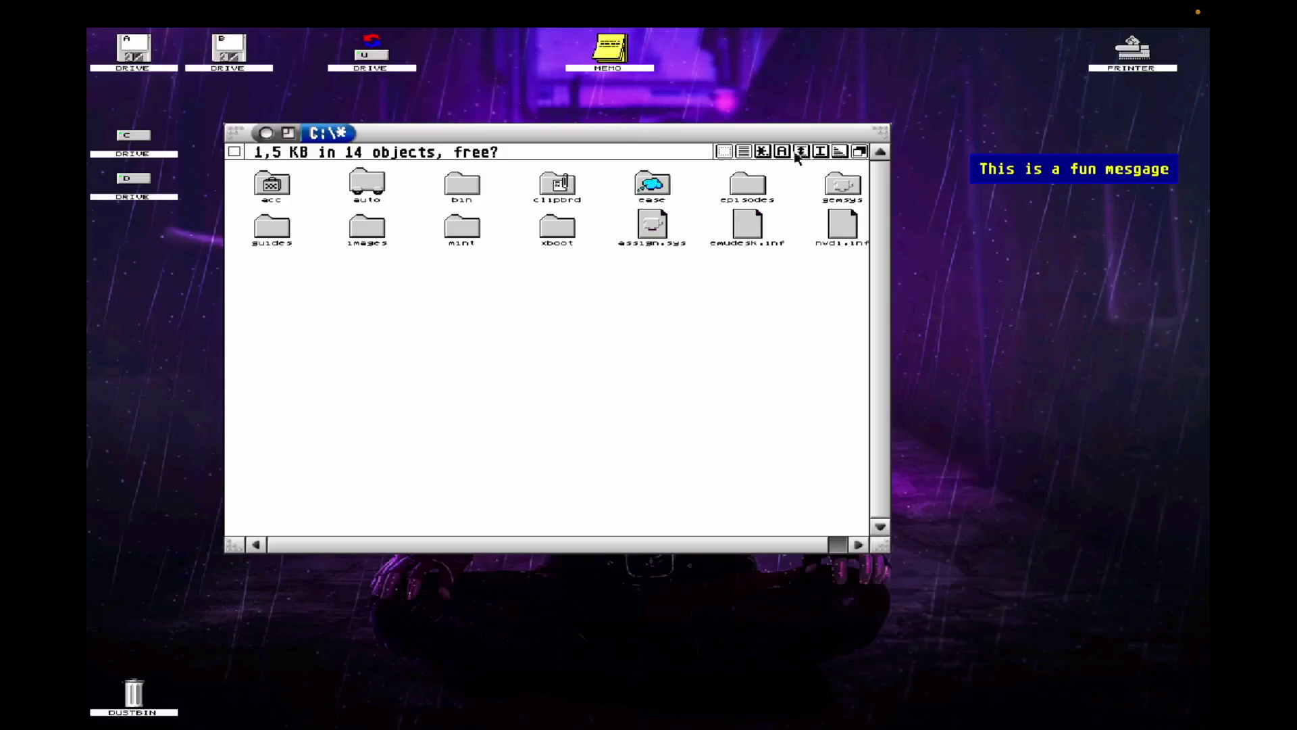
left_click(730, 152)
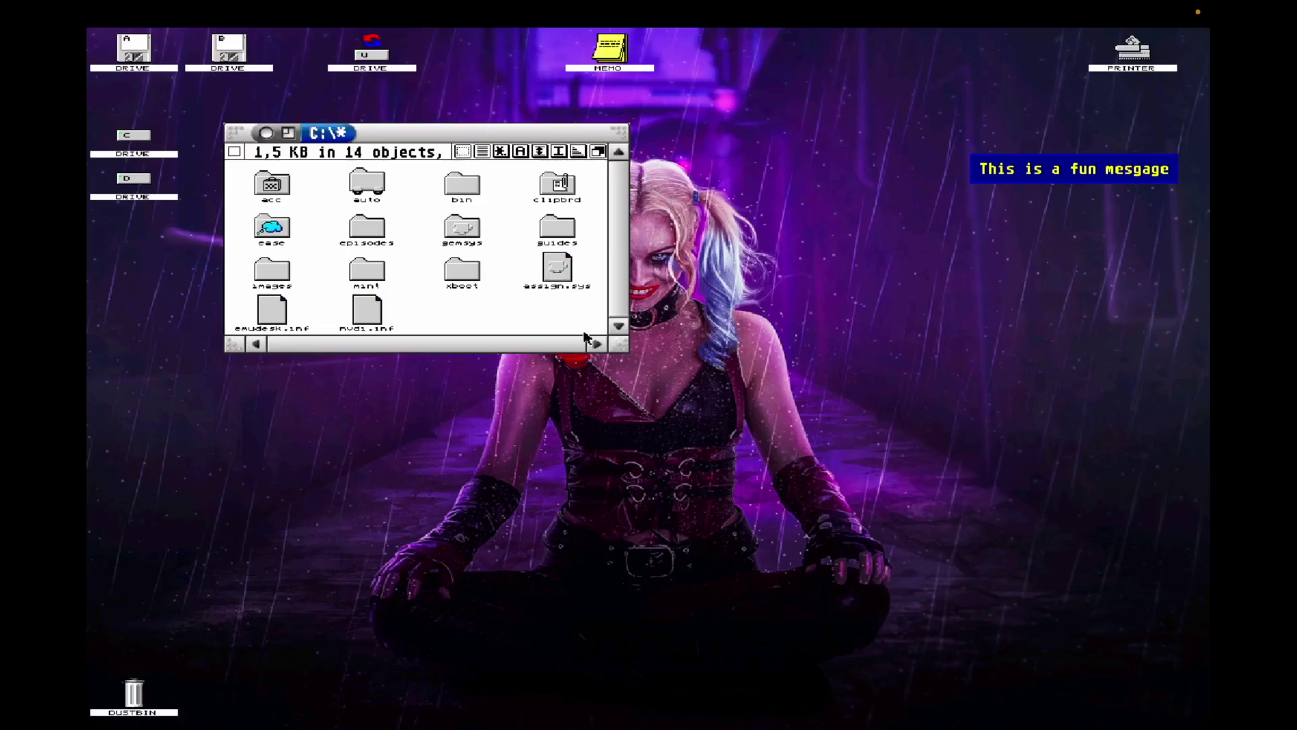
left_click_drag(619, 346, 706, 650)
Switch the C:\ listing to icons and back to a text list
left_click(571, 151)
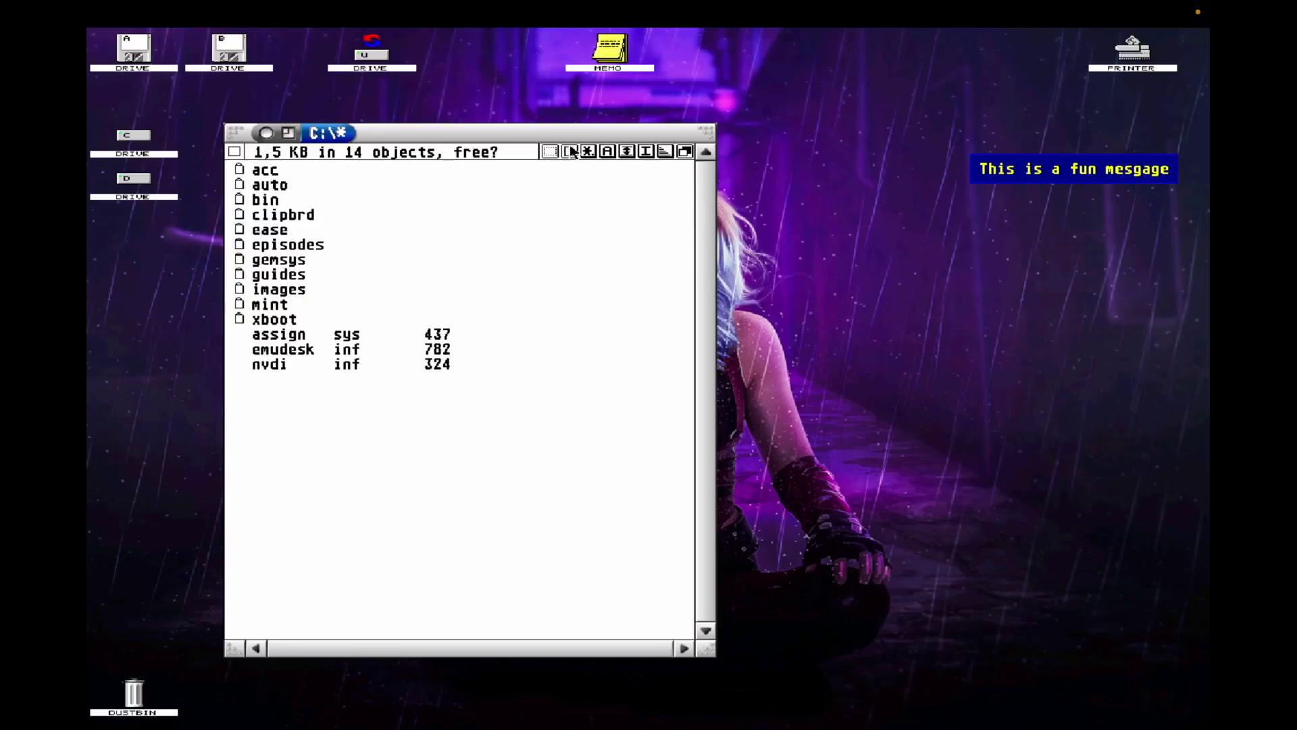
left_click(571, 151)
left_click(572, 152)
Filter the listing to .SYS files, restore all files, and bring up the font list
left_click(589, 153)
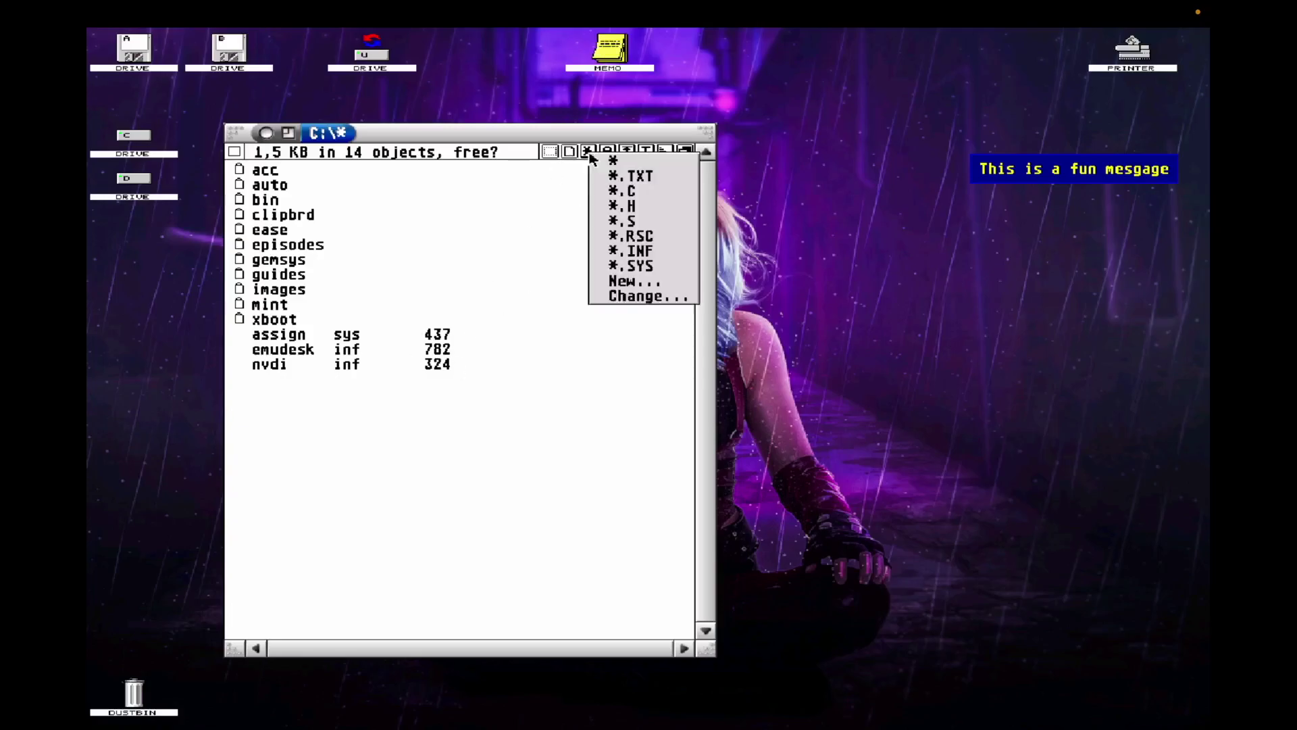
left_click(641, 266)
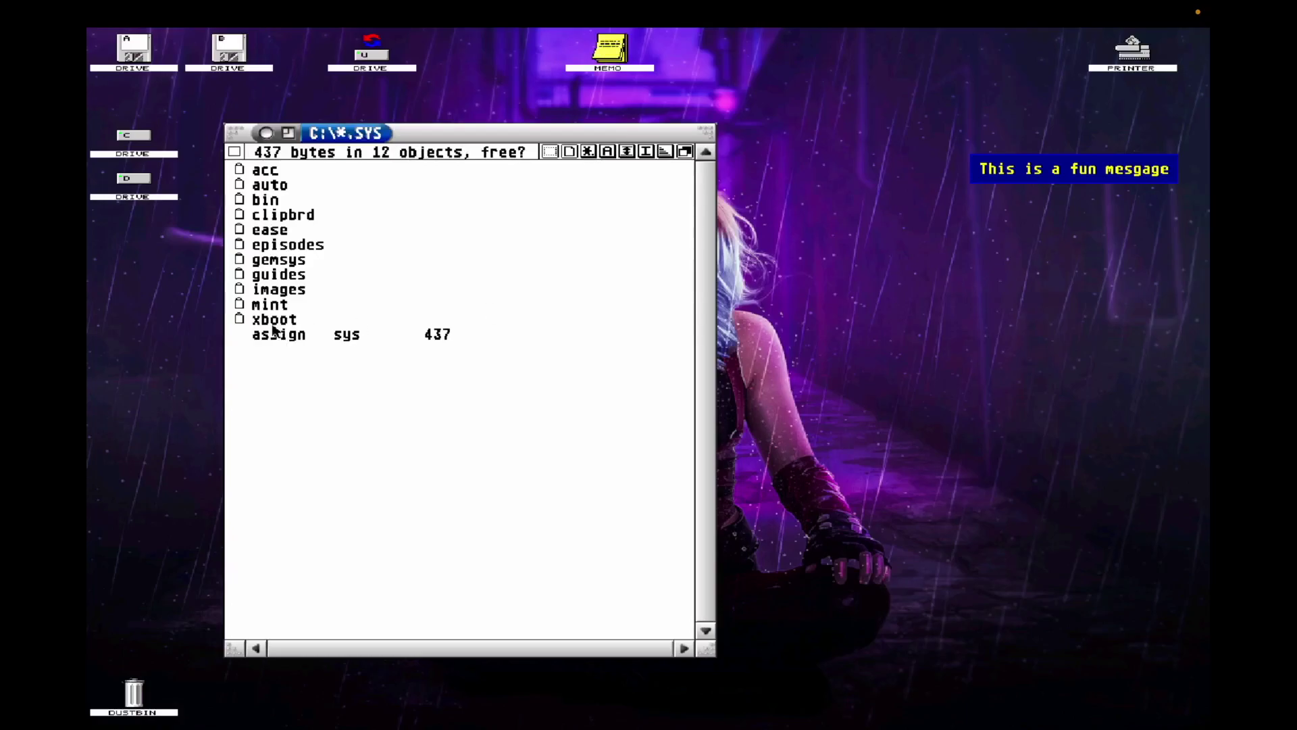
left_click(589, 153)
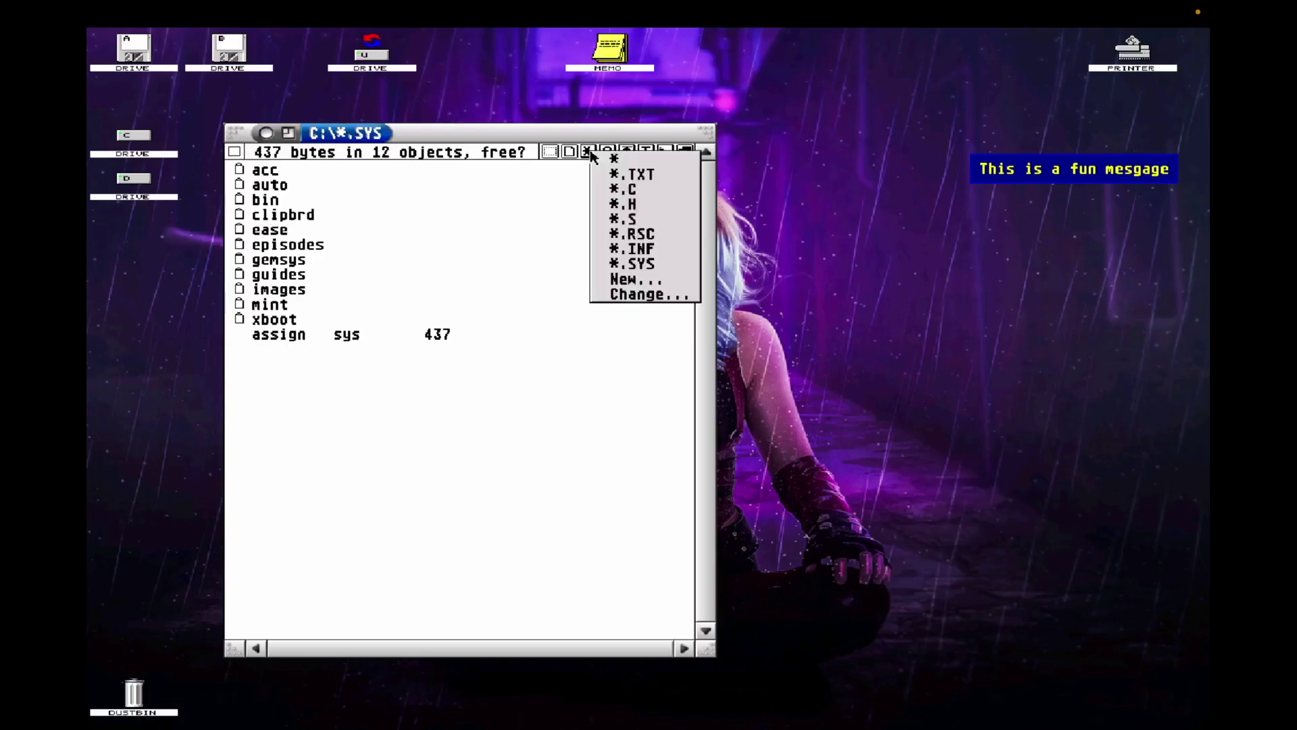
left_click(601, 159)
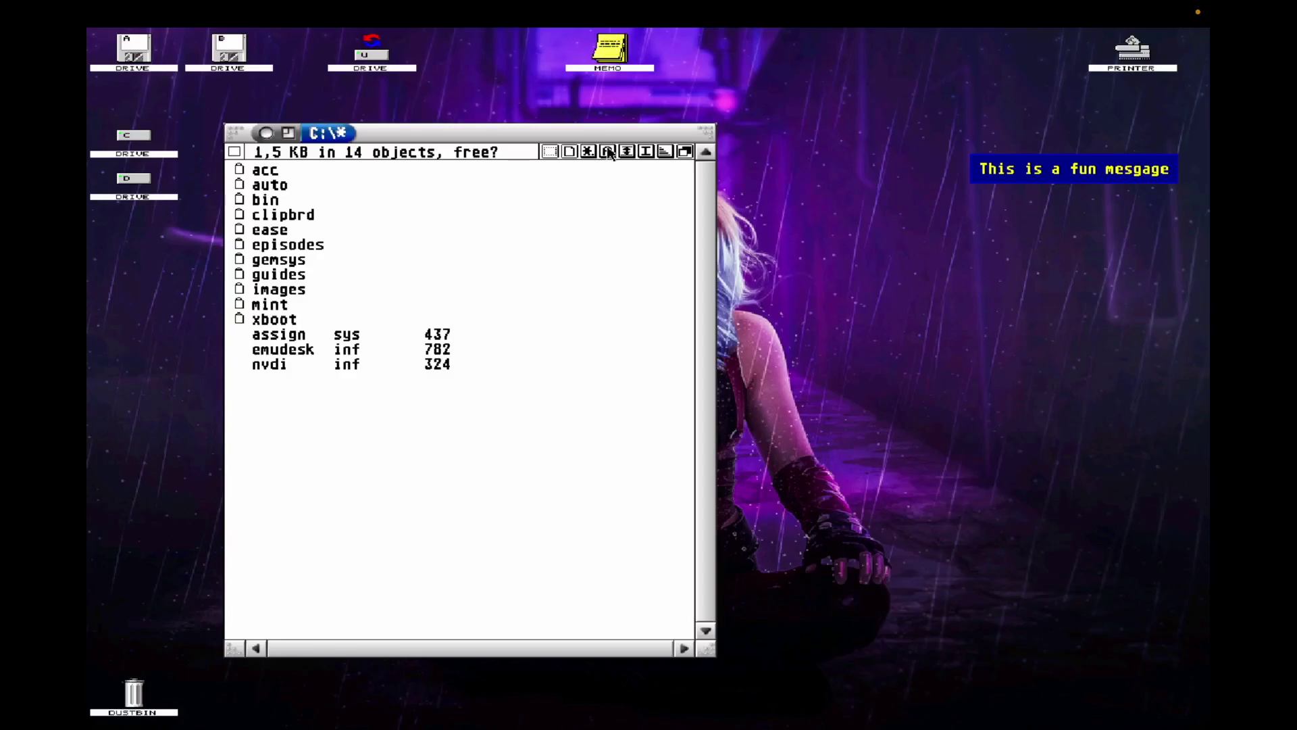
left_click(607, 152)
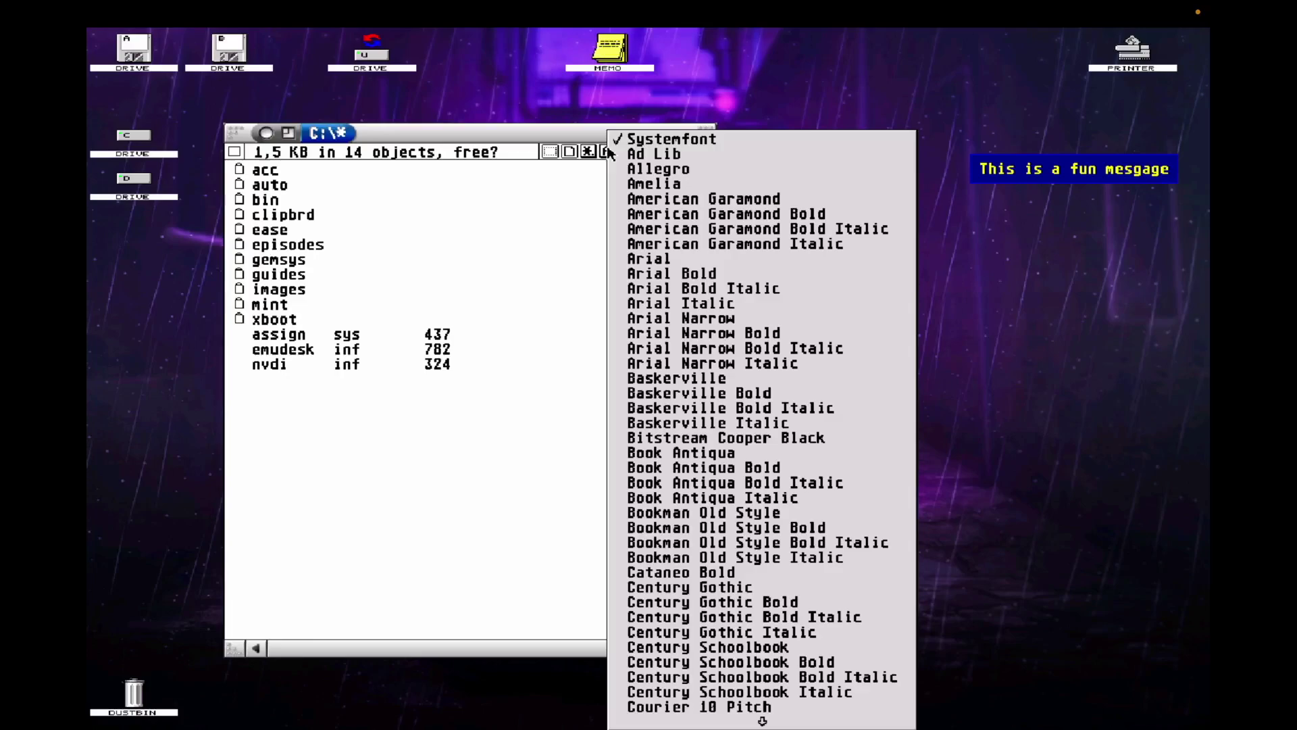
mouse_move(764, 720)
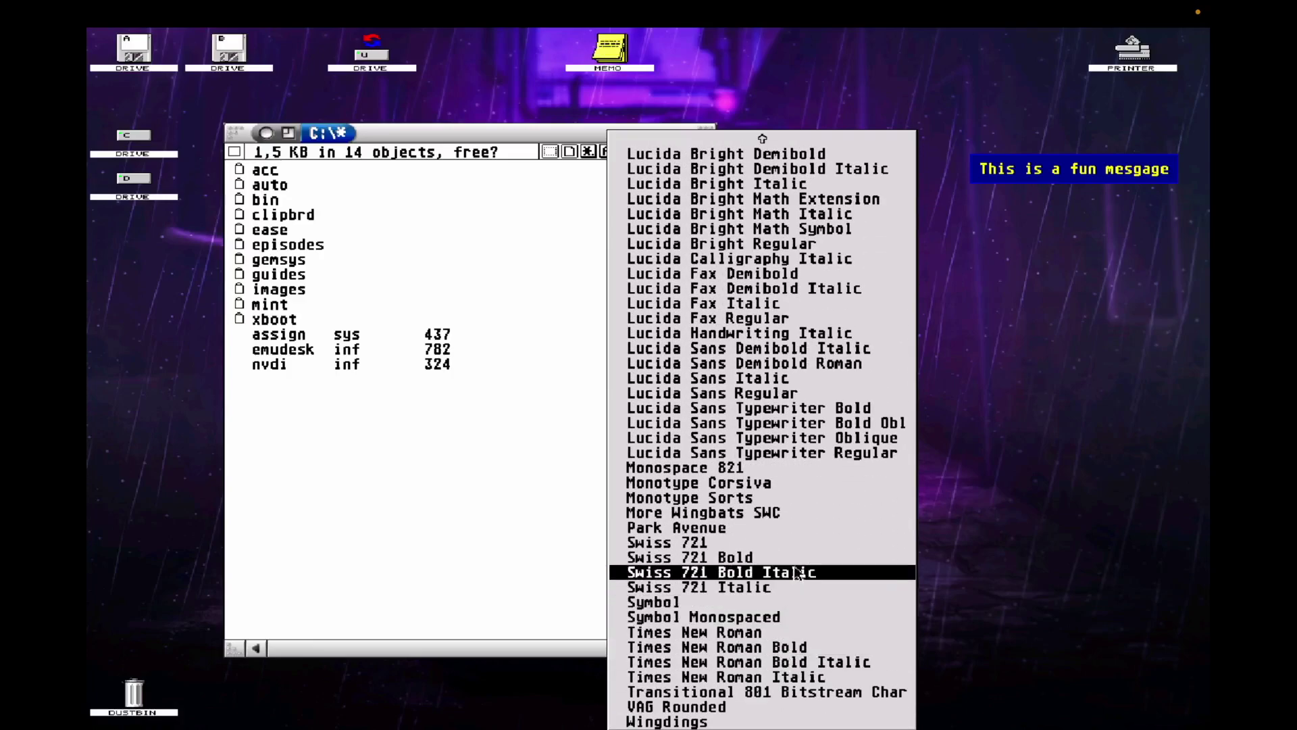
Show the C:\ listing in Monospace 821 at a larger text size
left_click(789, 467)
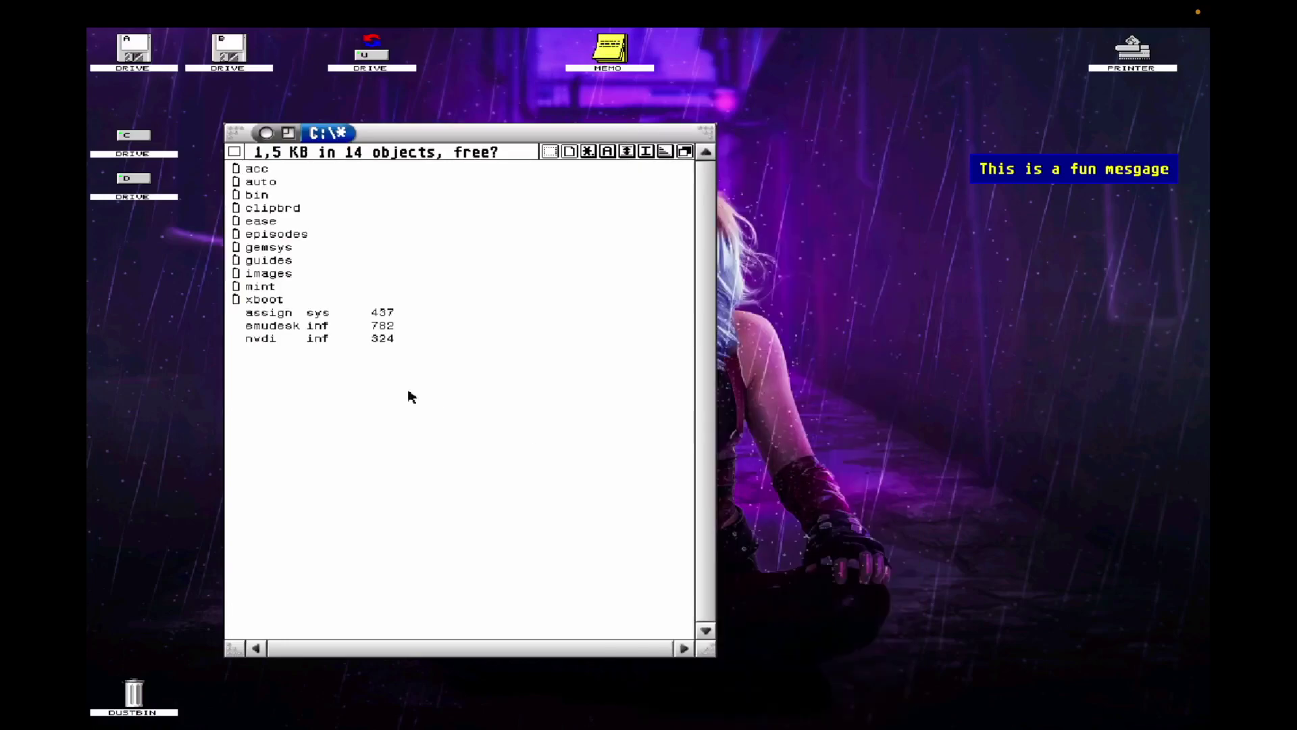
left_click(626, 152)
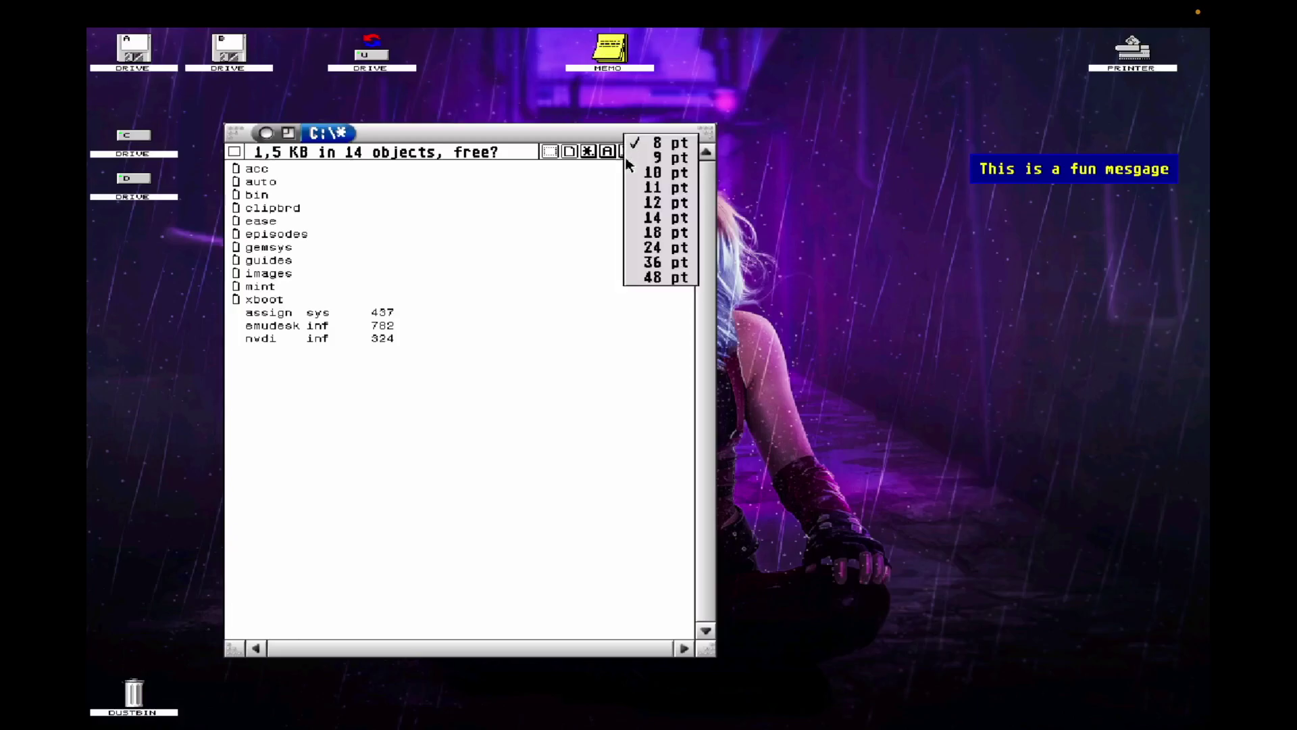
left_click(634, 175)
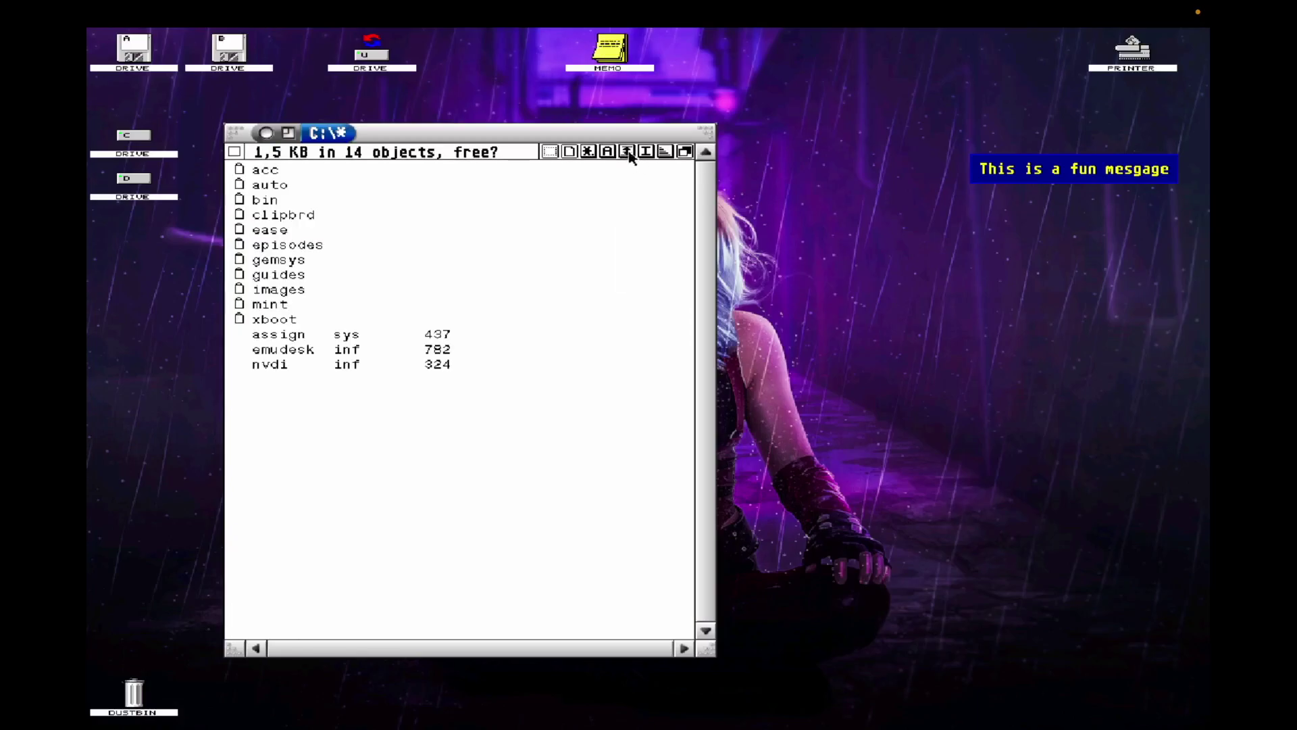
Add date and time columns and widen the window to fit them
left_click(645, 152)
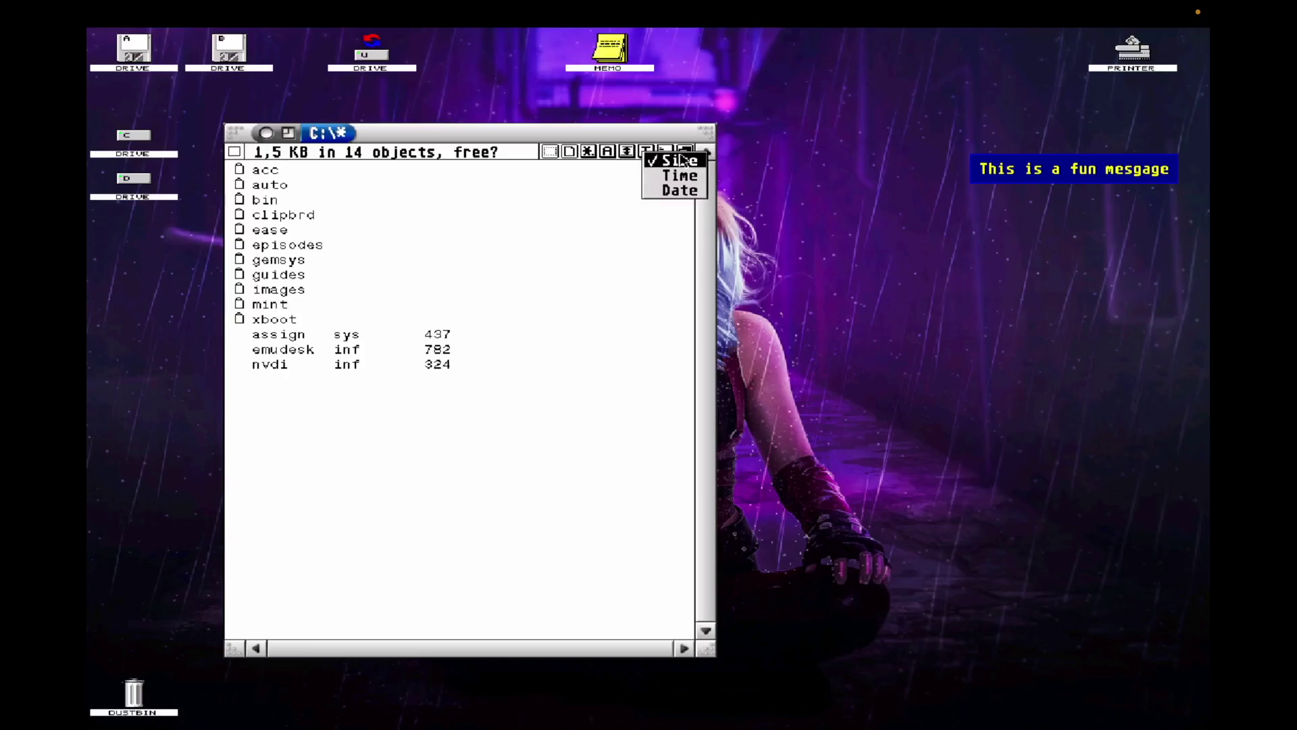
left_click(679, 197)
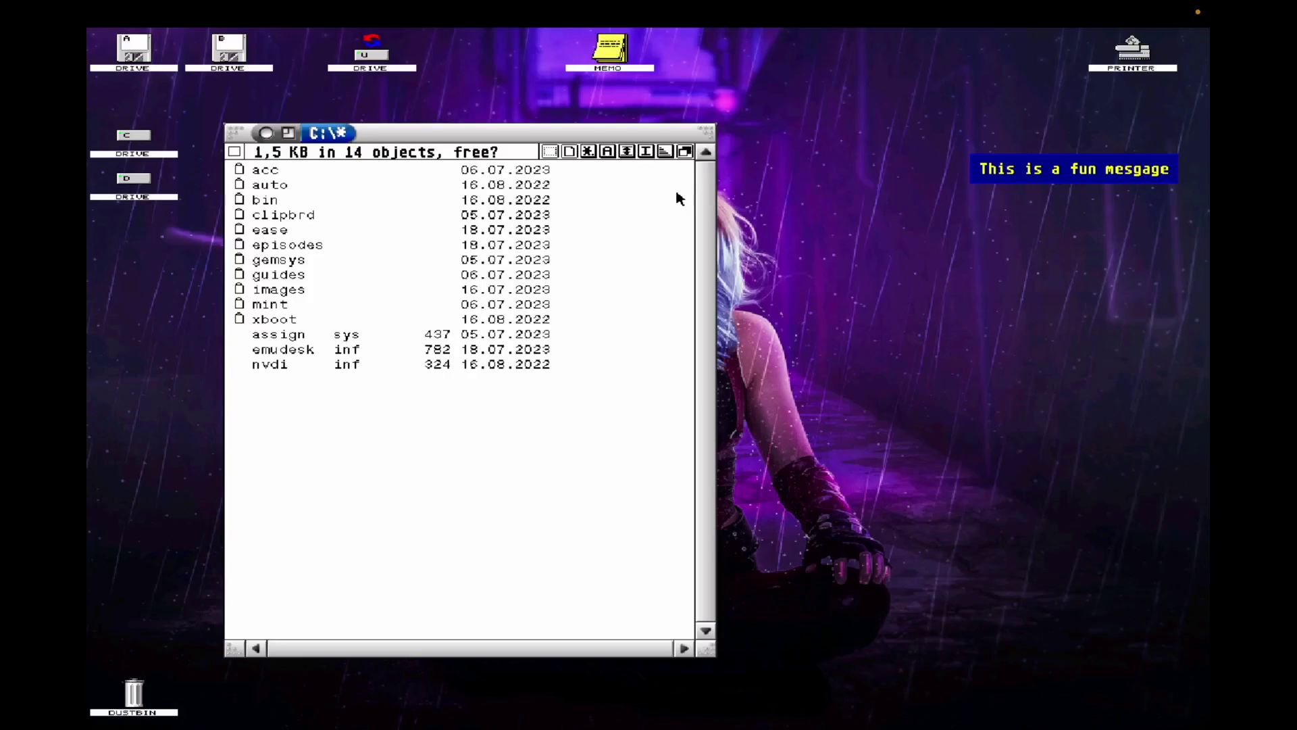
left_click(664, 152)
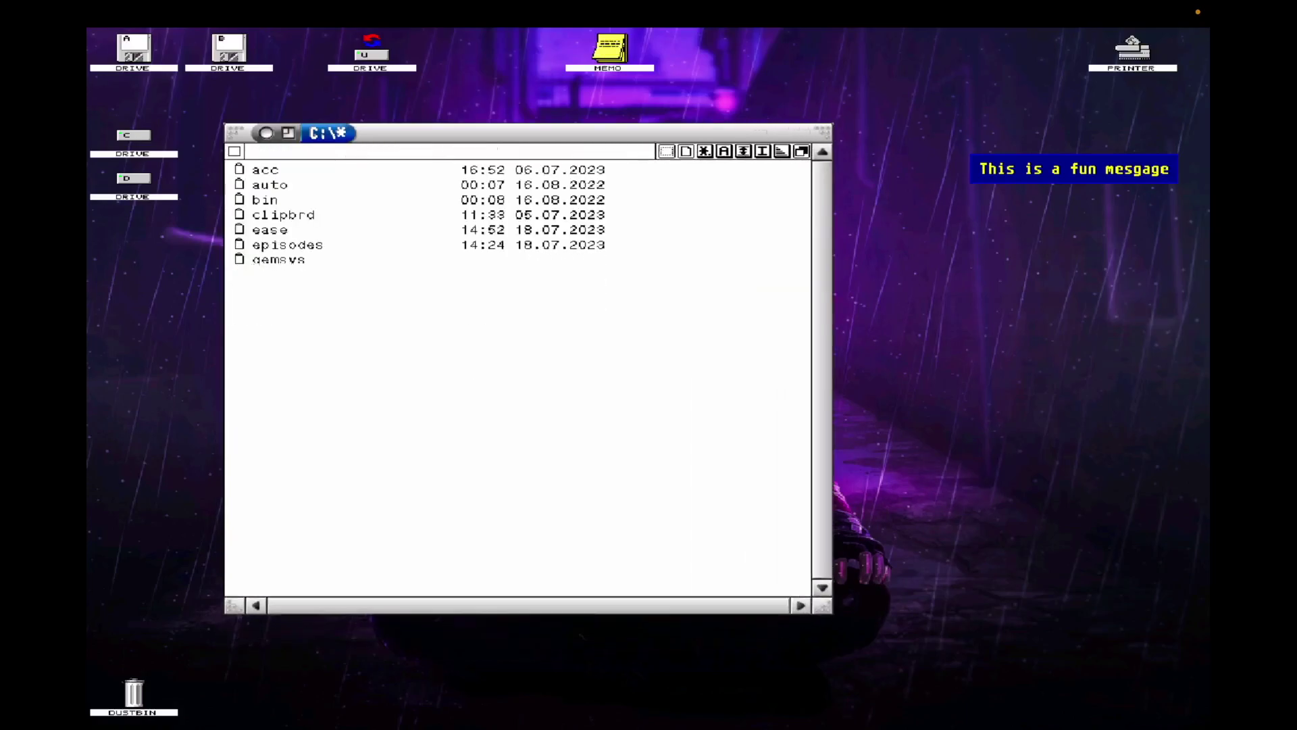
left_click_drag(822, 606, 828, 604)
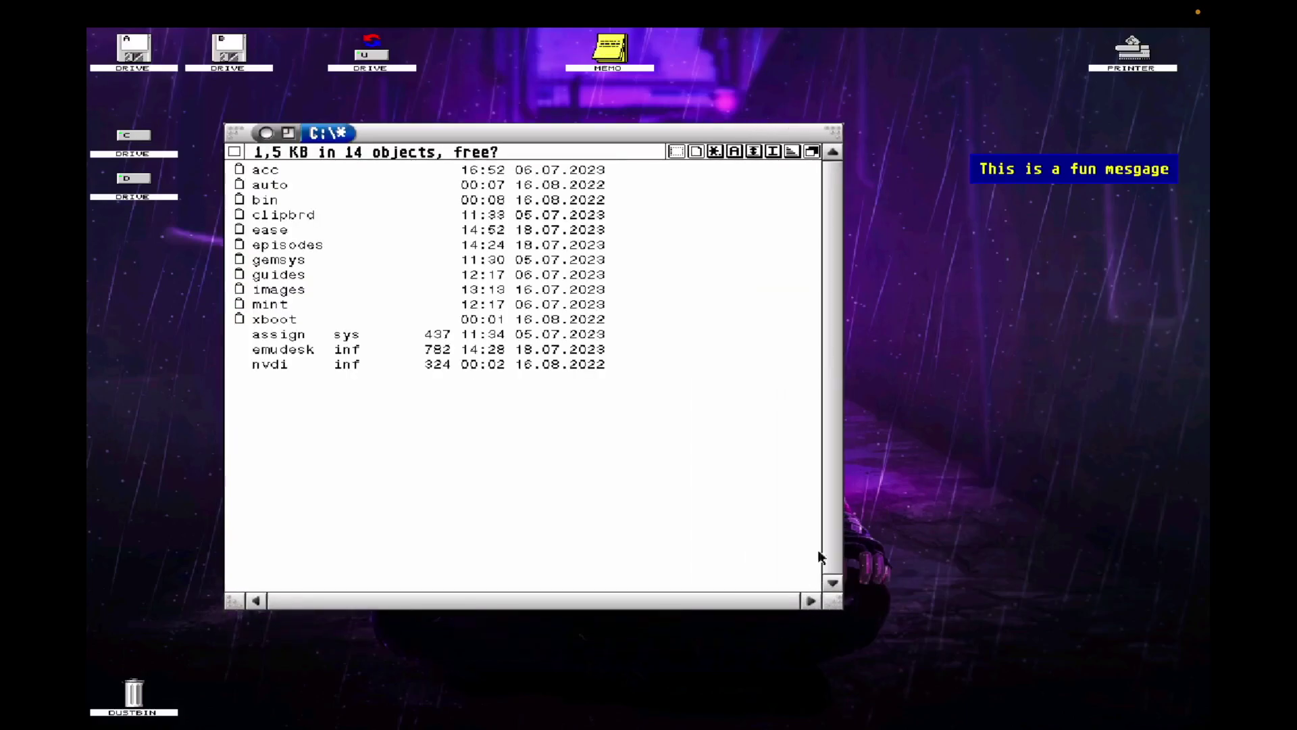
Sort the listing by type, then by size, then by date
left_click(792, 152)
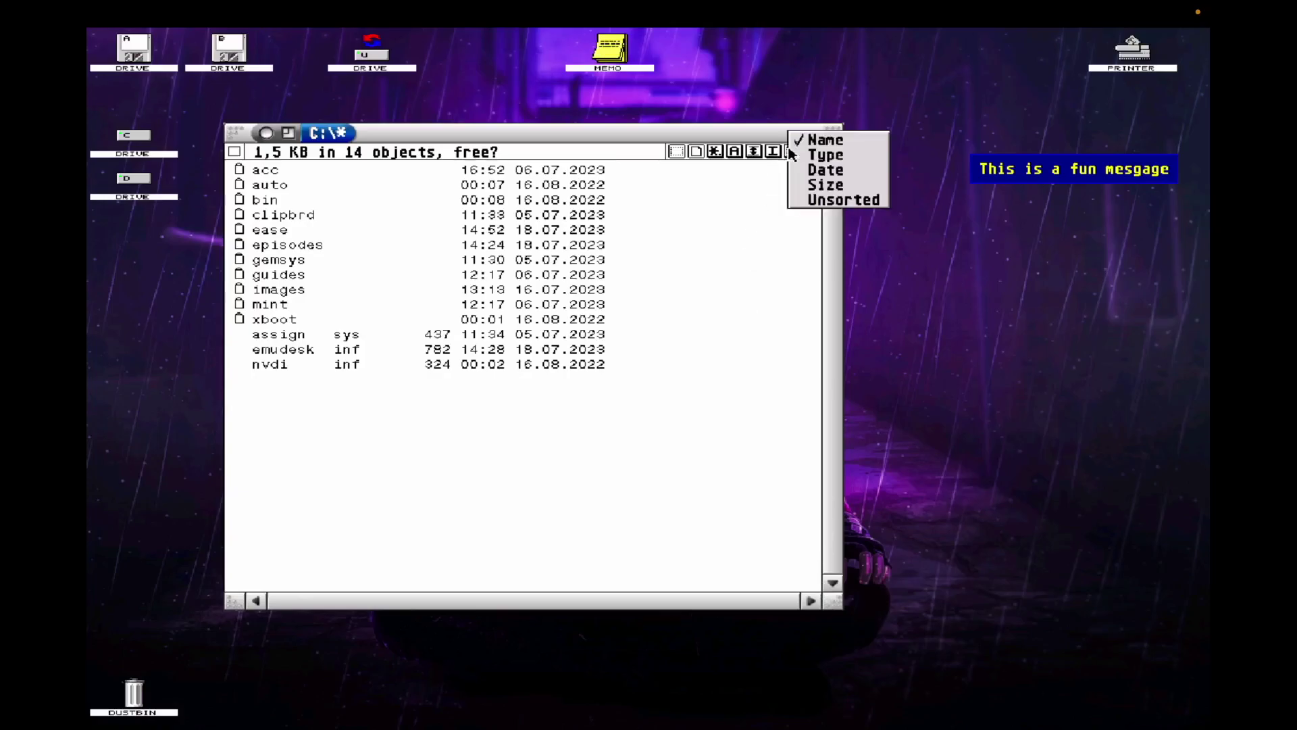
left_click(792, 154)
left_click(792, 154)
left_click(794, 171)
left_click(794, 157)
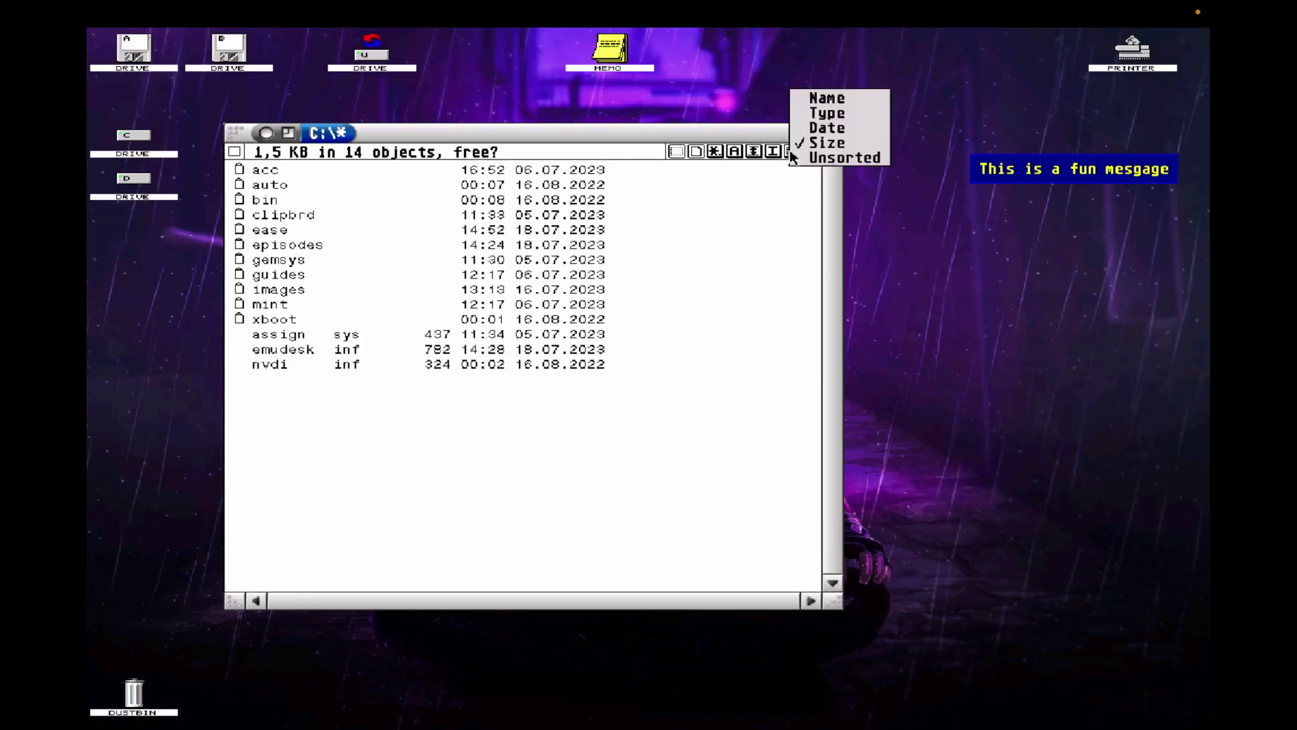
left_click(825, 128)
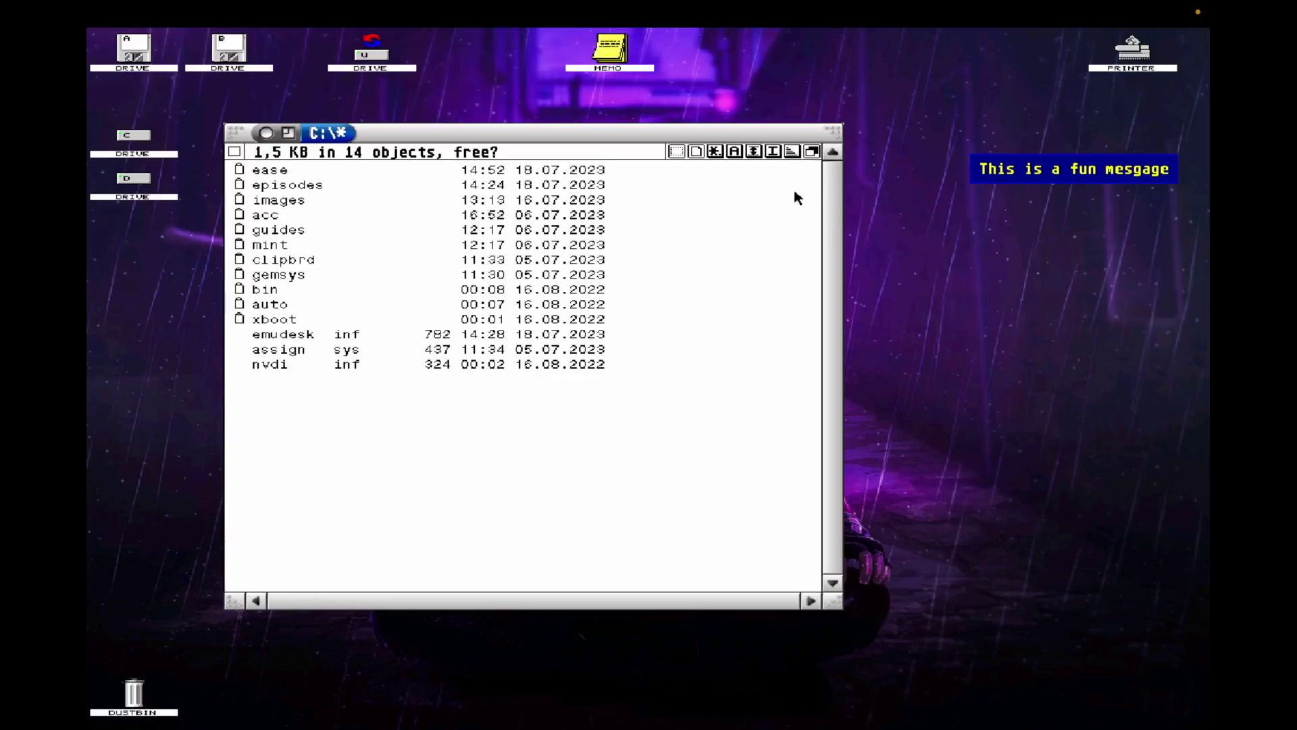
Open a second C:\ window at the lower right and navigate to bin\gem\zview
double_click(128, 138)
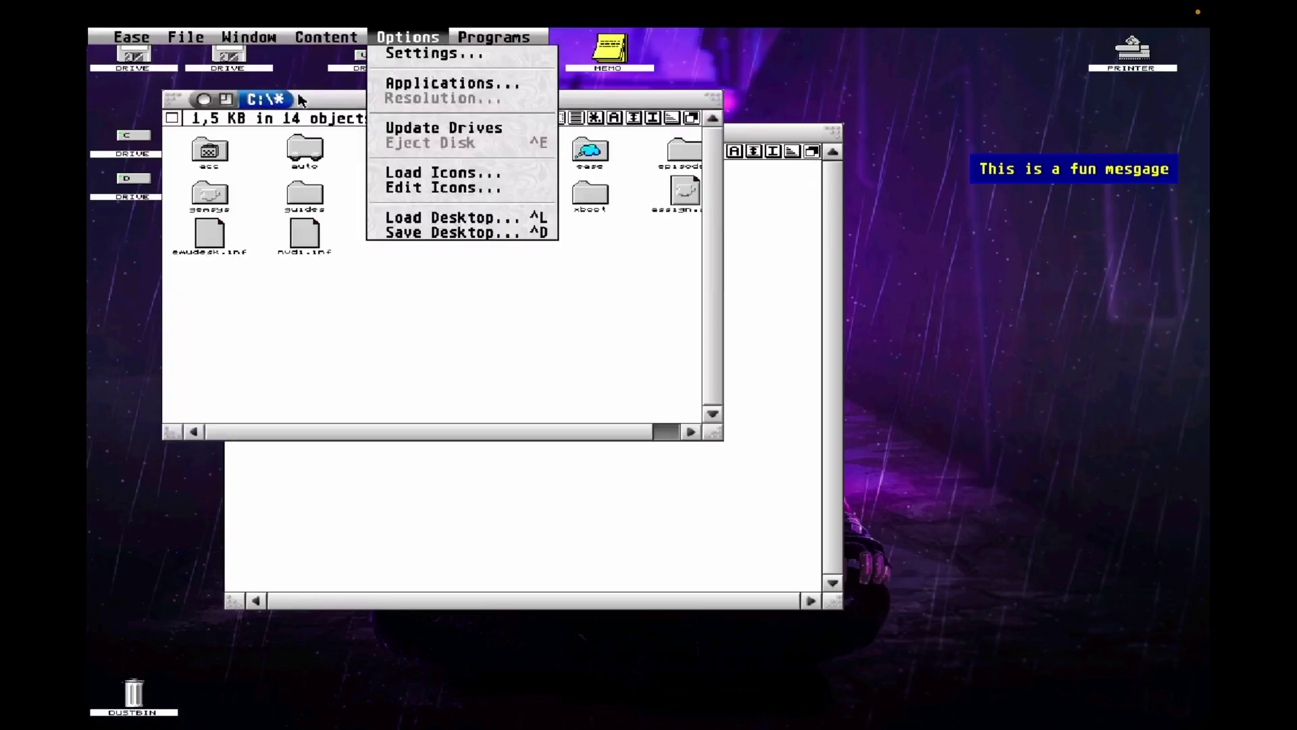
left_click_drag(299, 100, 720, 299)
double_click(820, 351)
double_click(729, 351)
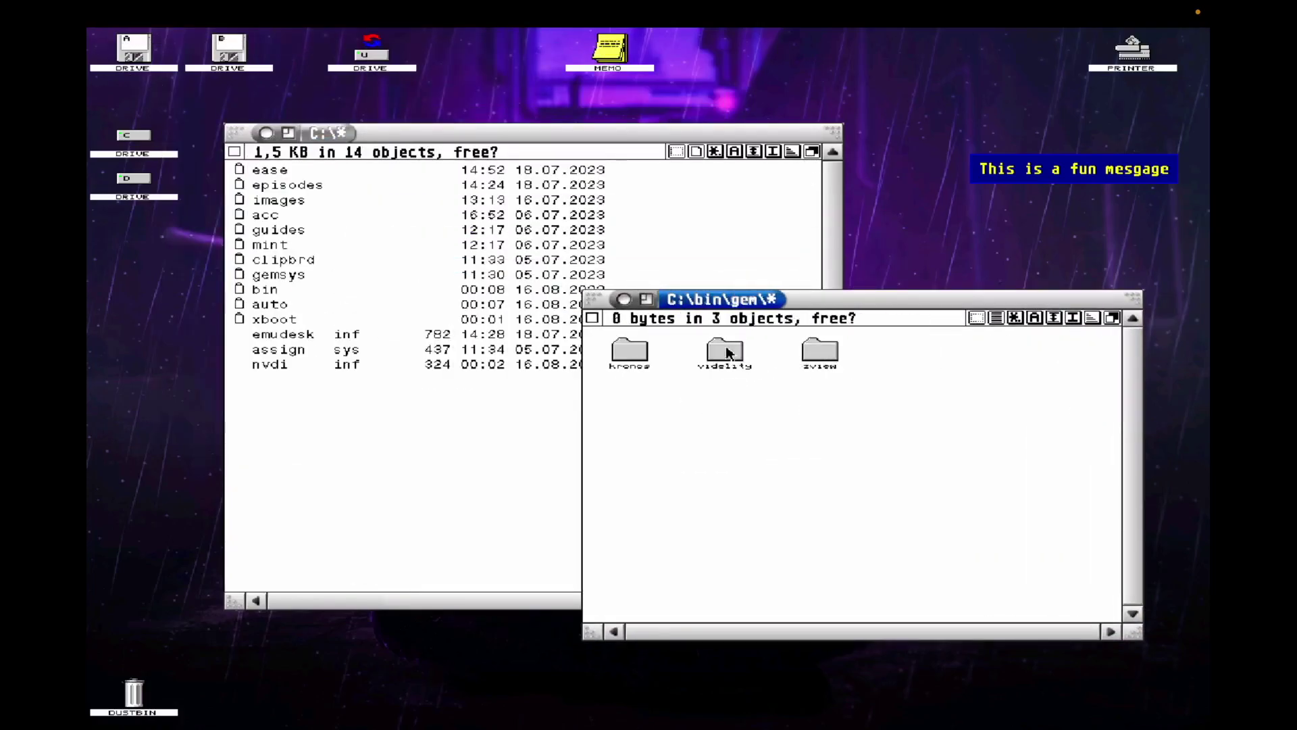
double_click(832, 364)
Open drive C's guides folder in another window and move it lower left
double_click(130, 135)
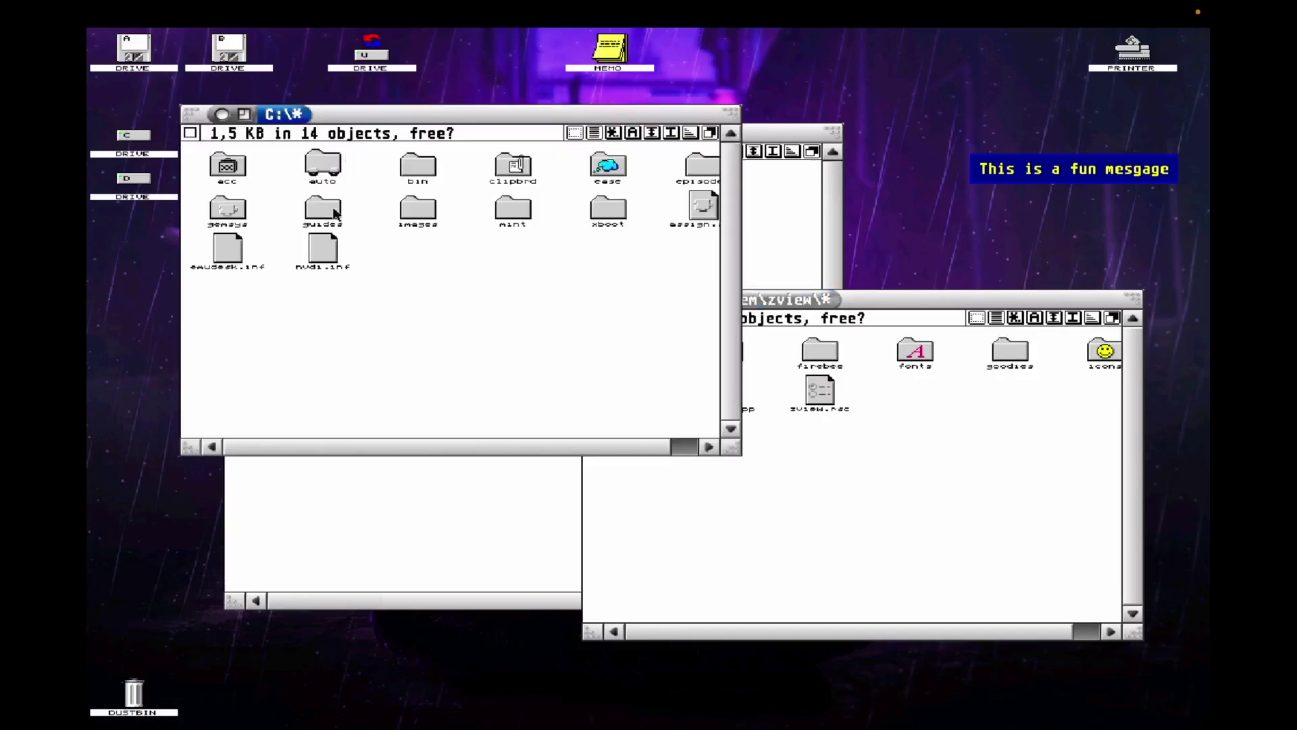
double_click(324, 210)
left_click_drag(413, 115, 354, 364)
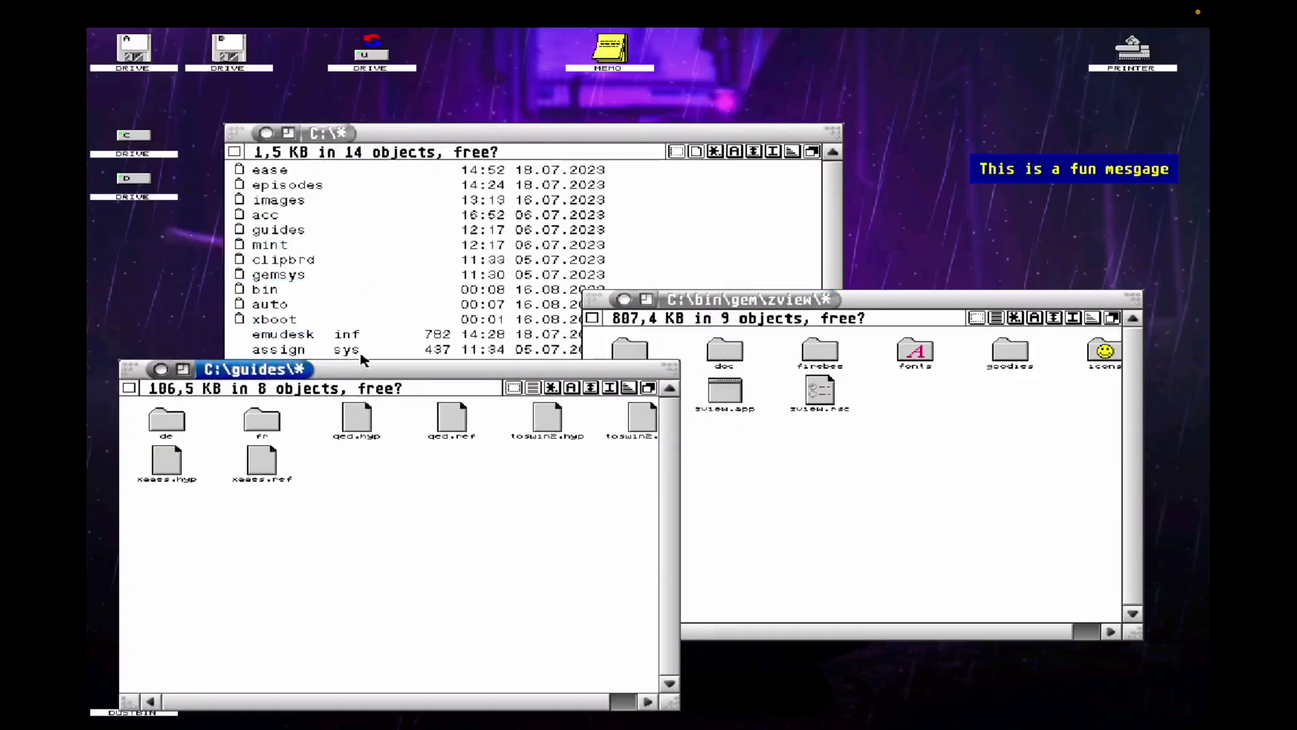
Bring the C:\ list, zview and guides windows to the front in turn
key("ctrl+w")
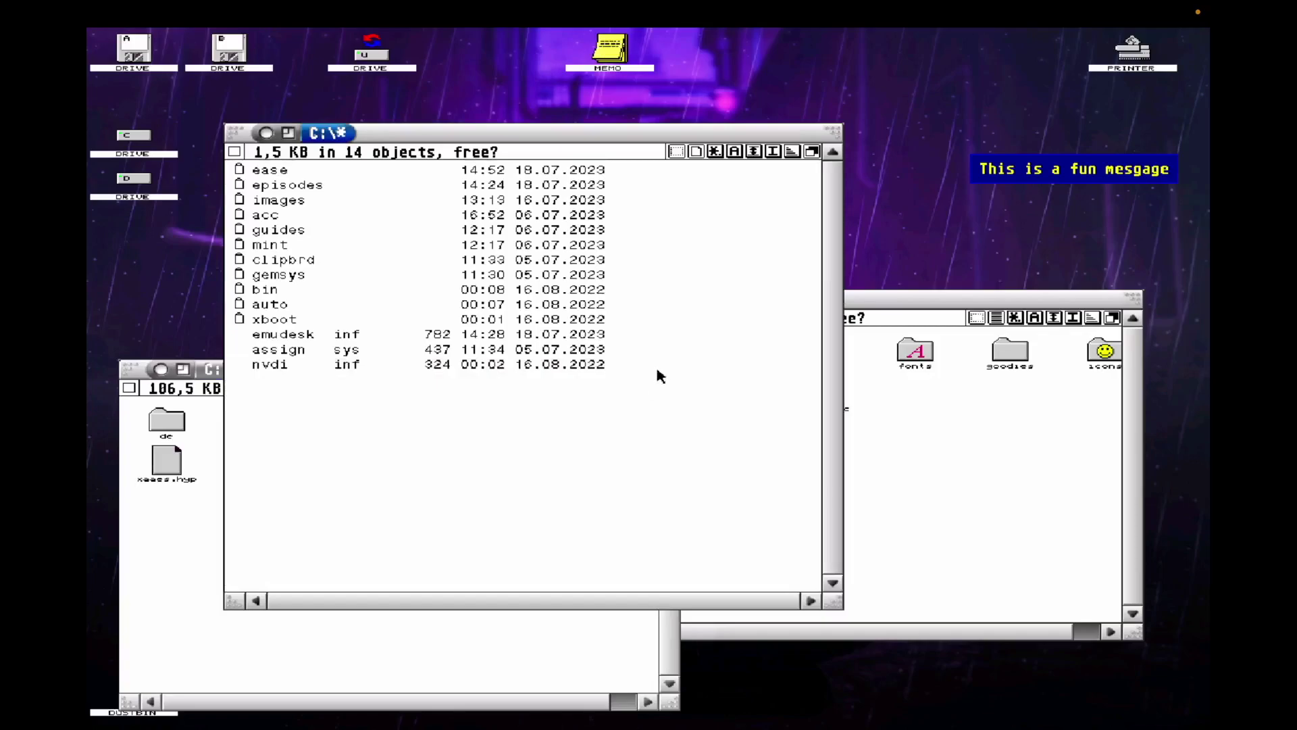
left_click(812, 153)
left_click(1113, 318)
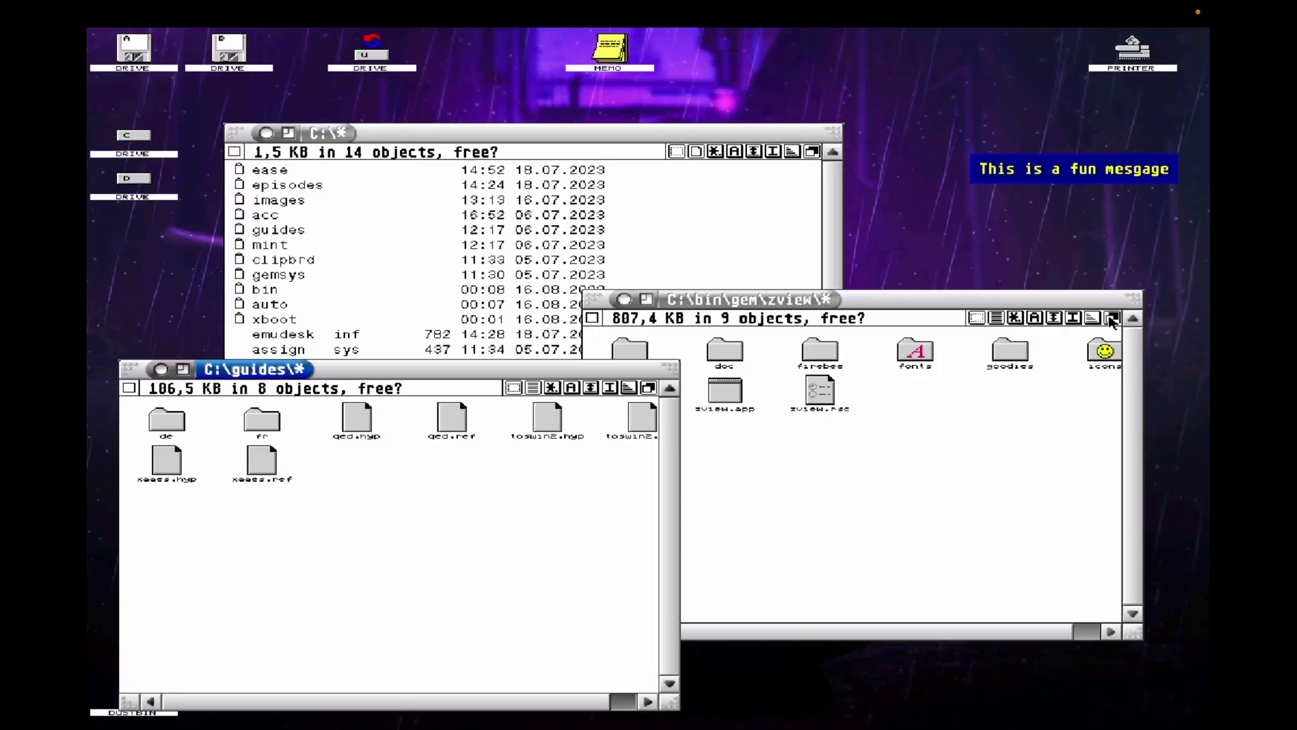
Open C:\gemsys\myaes\app_conf.cnf in the text editor from the C:\ list window
left_click(294, 193)
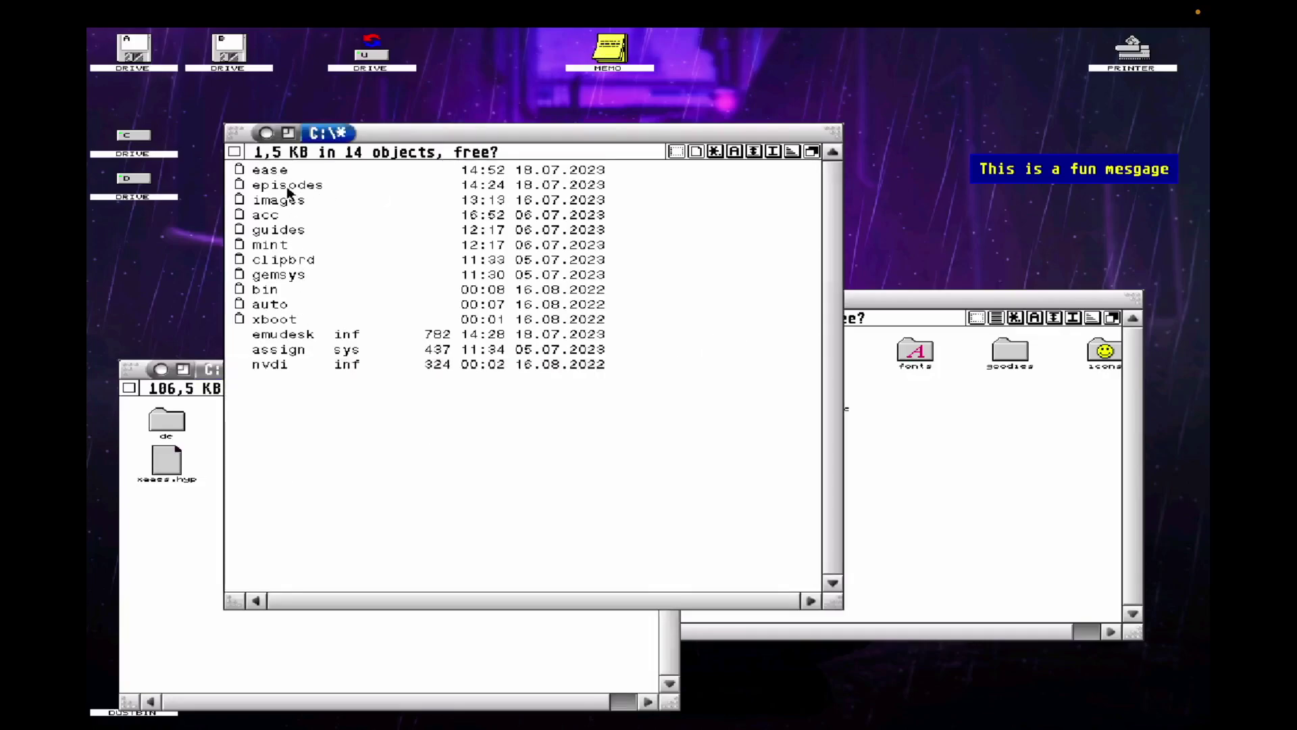
double_click(289, 276)
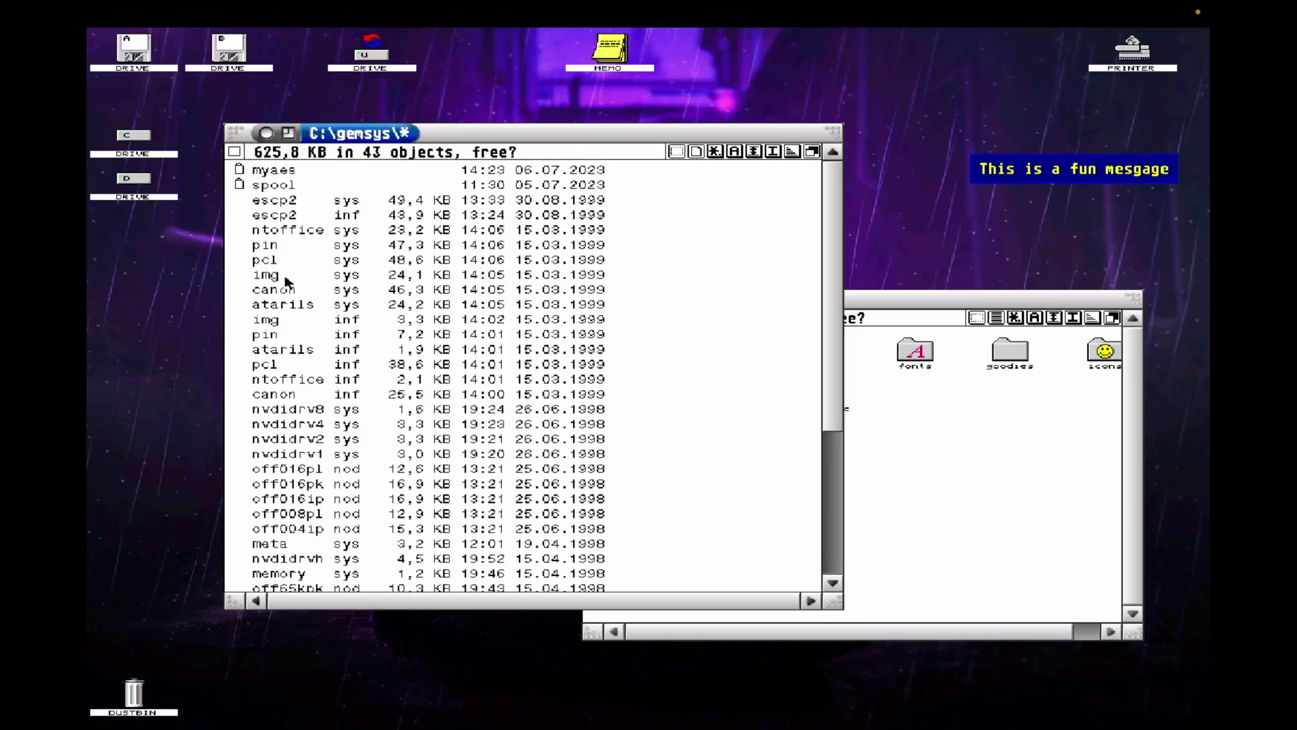
double_click(289, 170)
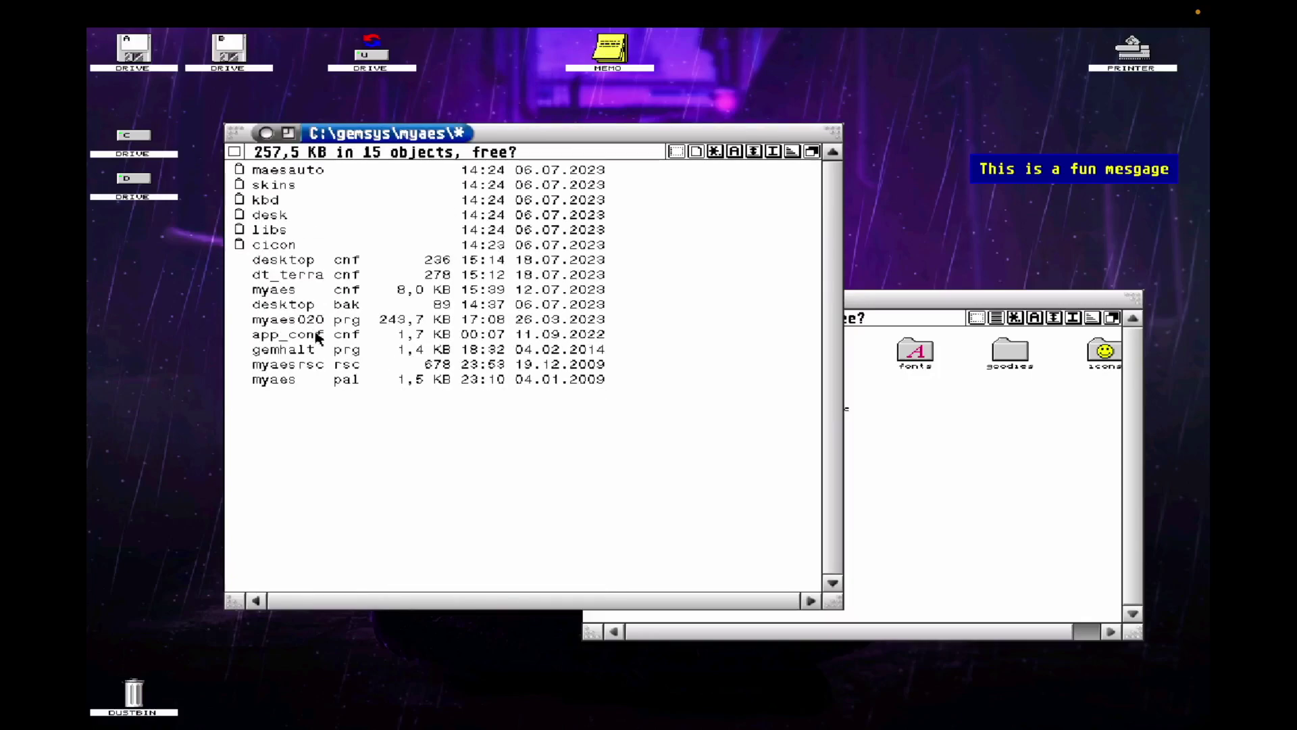
double_click(318, 339)
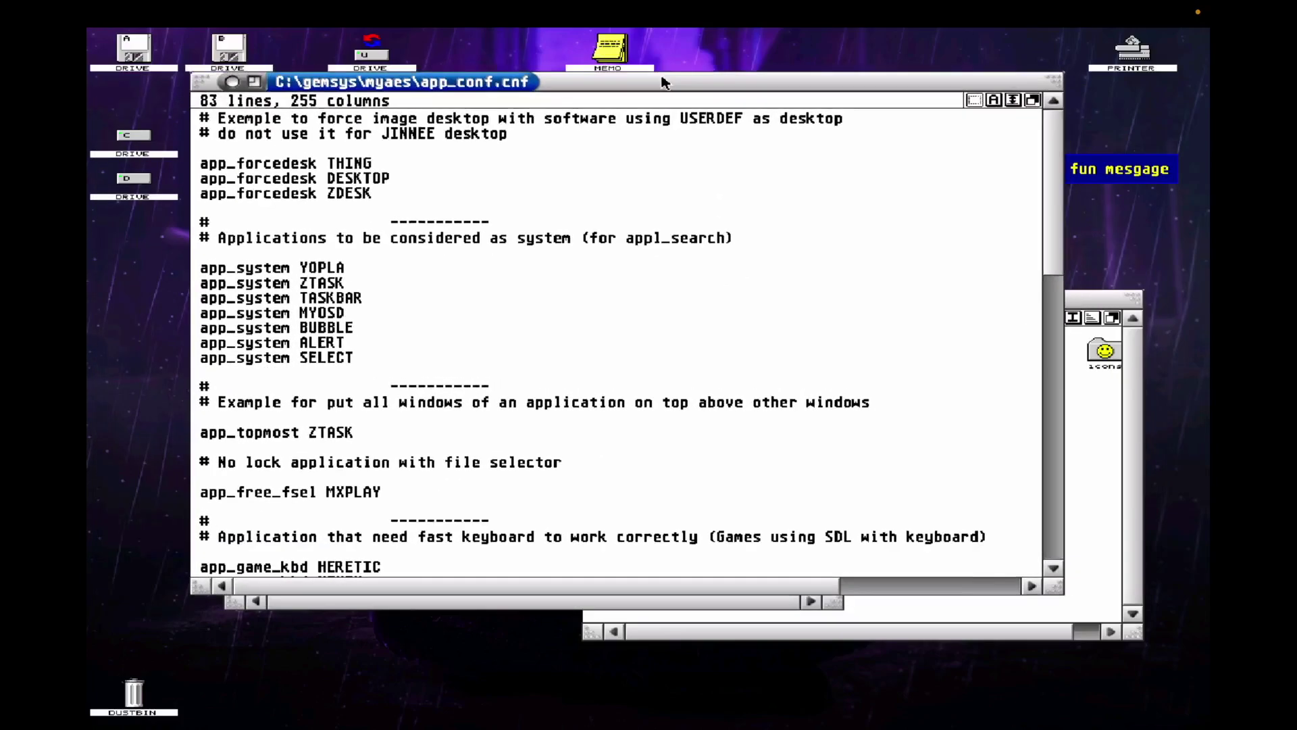
Scroll the app_conf.cnf editor, narrow it, then expand it to full desktop width
left_click(1049, 490)
left_click(1047, 488)
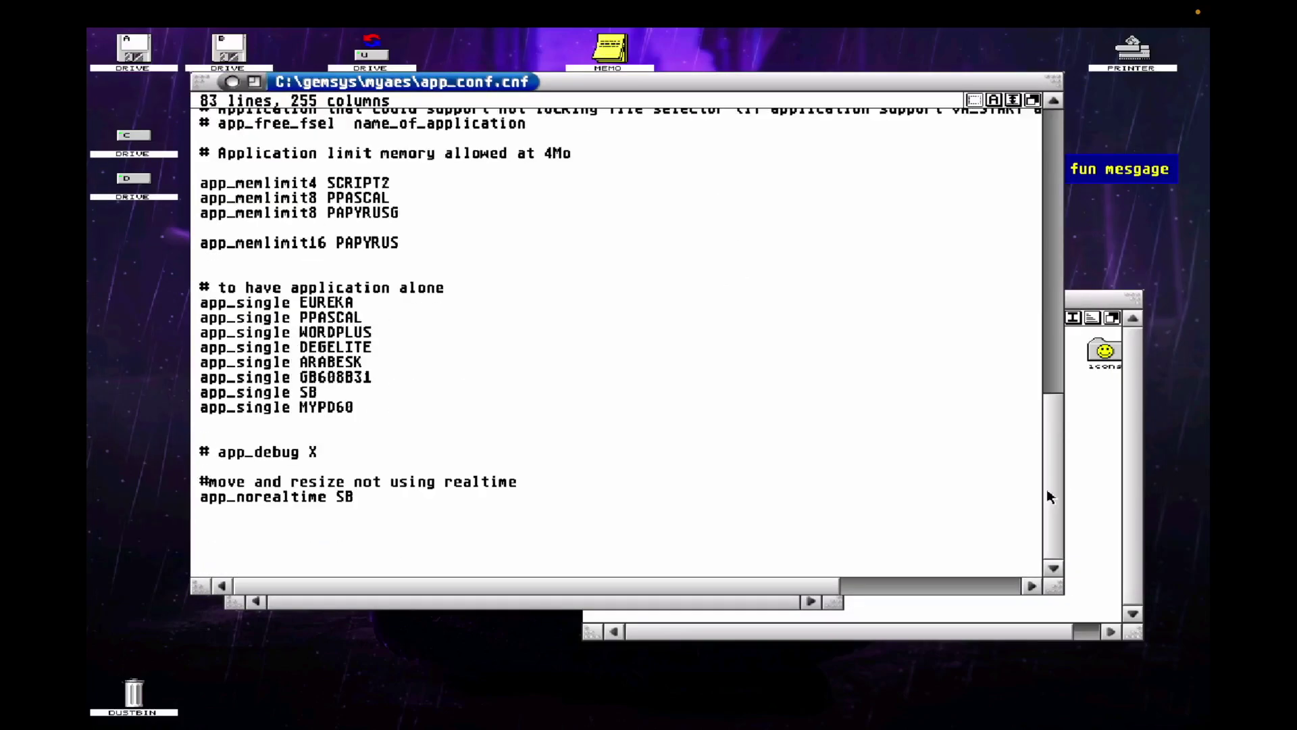
left_click_drag(1047, 488, 1047, 200)
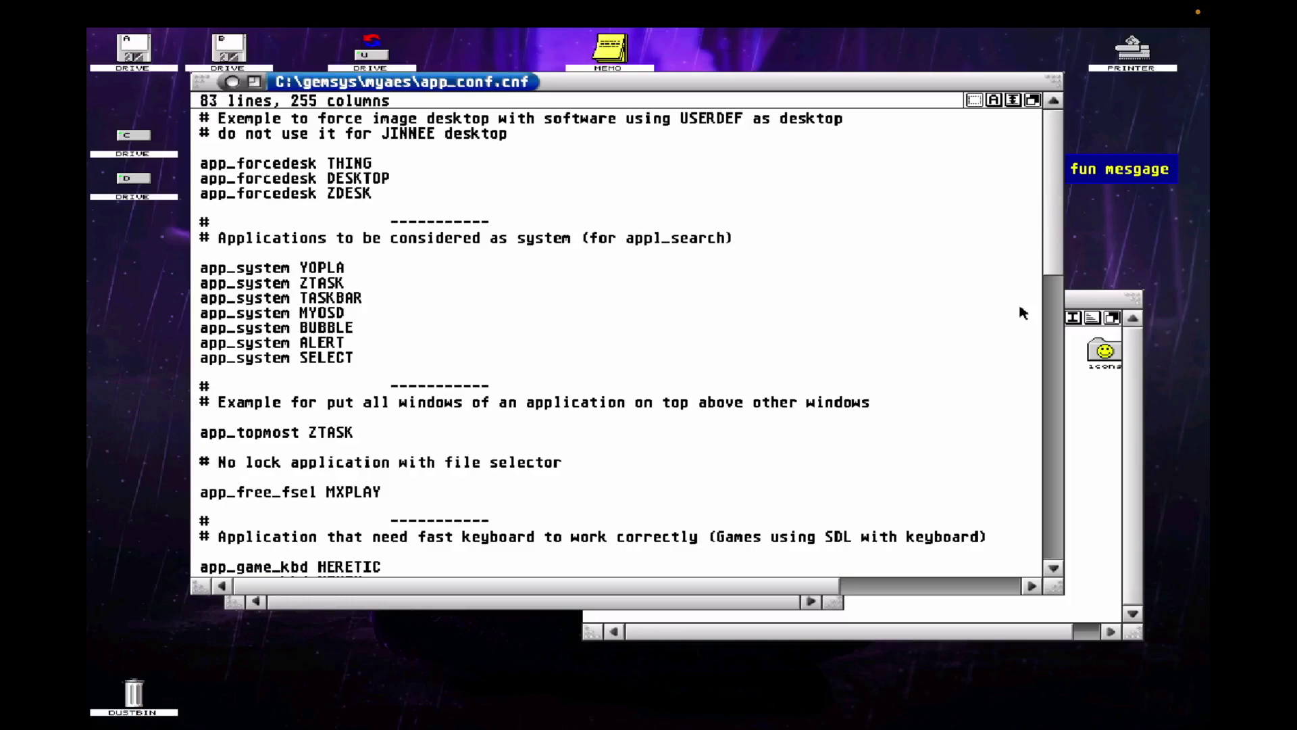
left_click_drag(1054, 587, 803, 595)
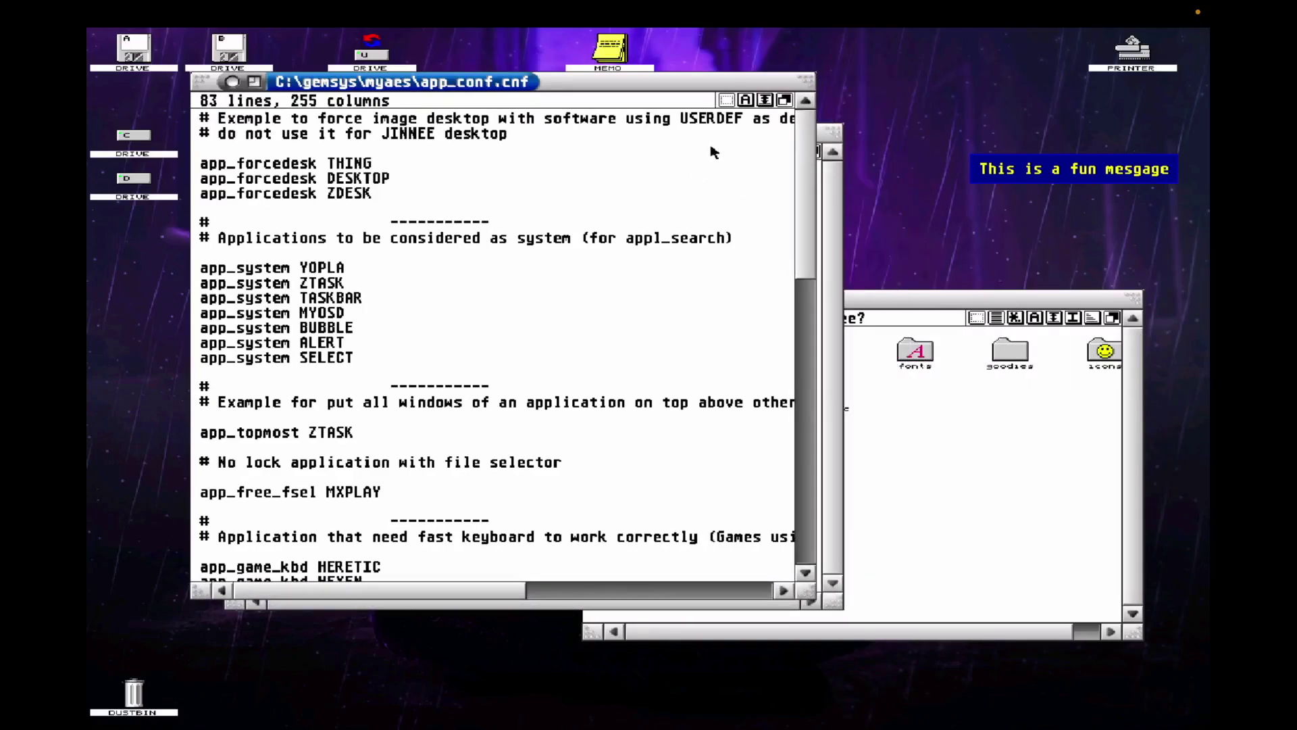
left_click(725, 102)
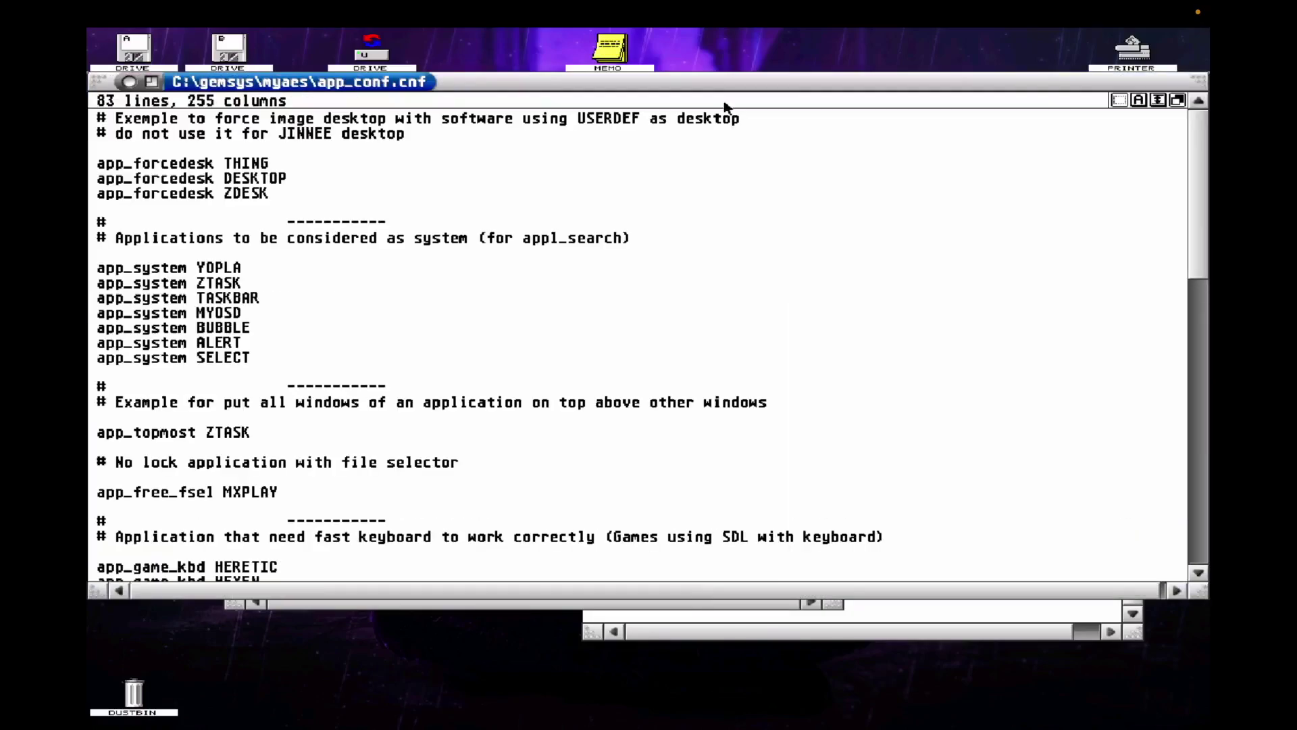
Switch the editor text to Arial, then back to Systemfont
left_click(1139, 102)
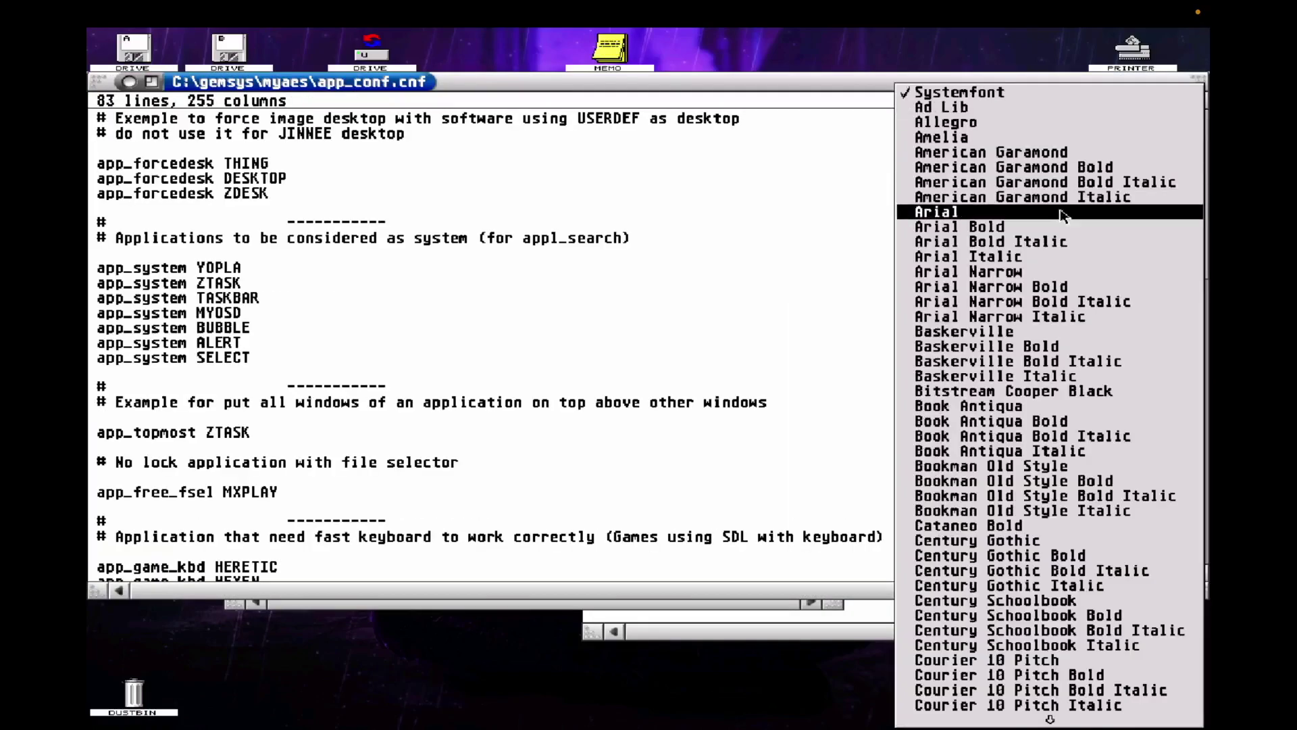
left_click(1061, 214)
left_click(1139, 103)
left_click(1048, 43)
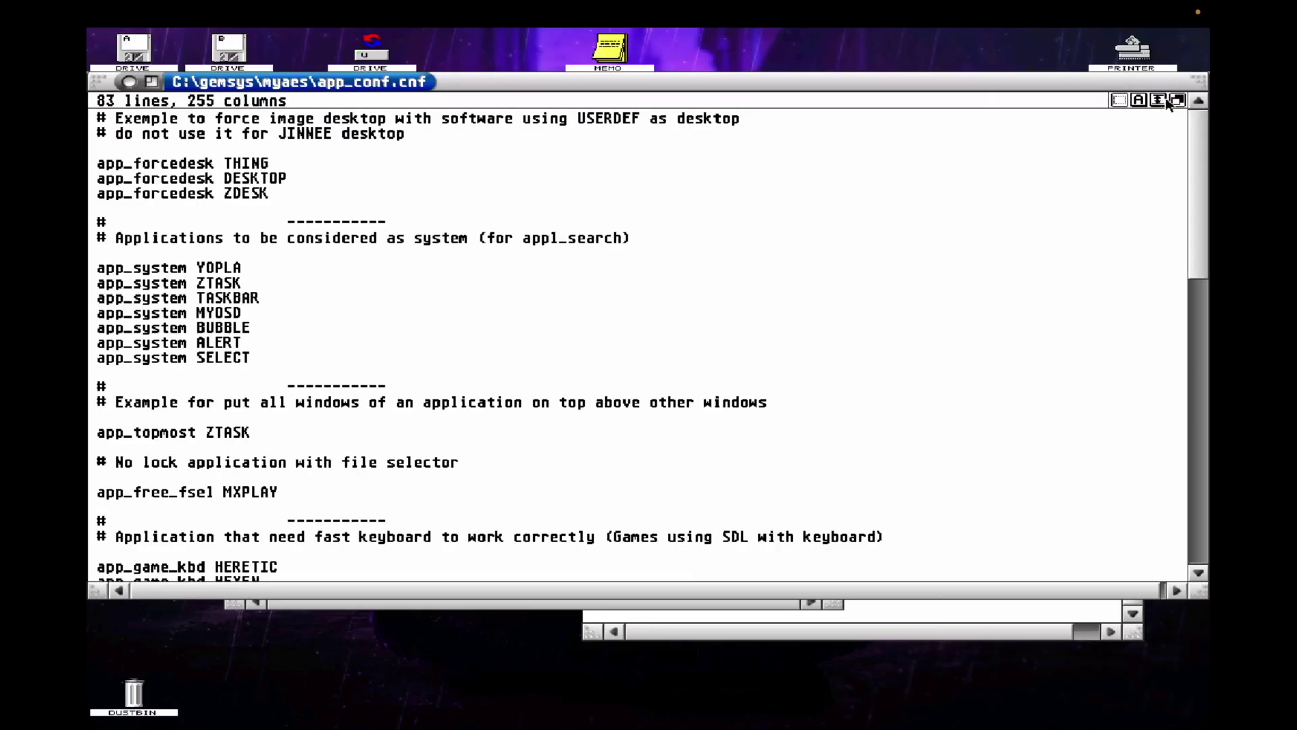
Bring the zview and myaes windows forward and close app_conf.cnf
left_click(1176, 101)
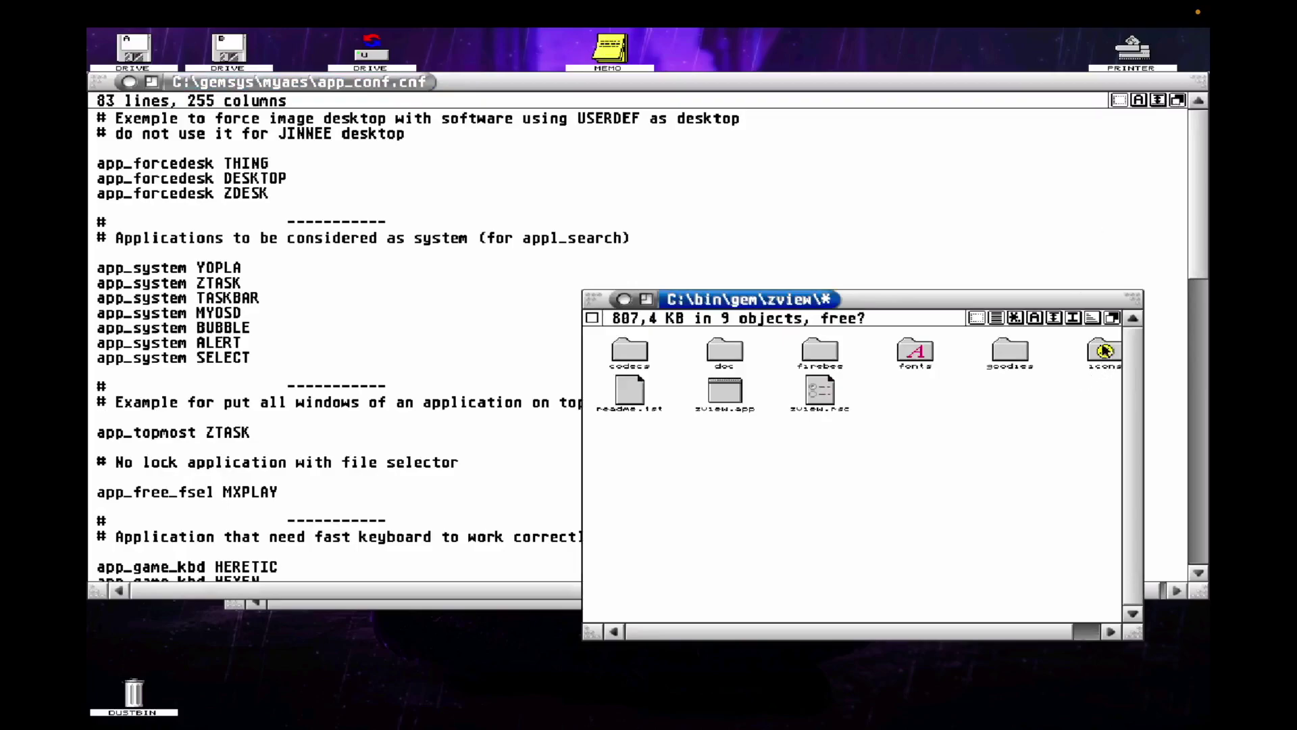
left_click(1111, 320)
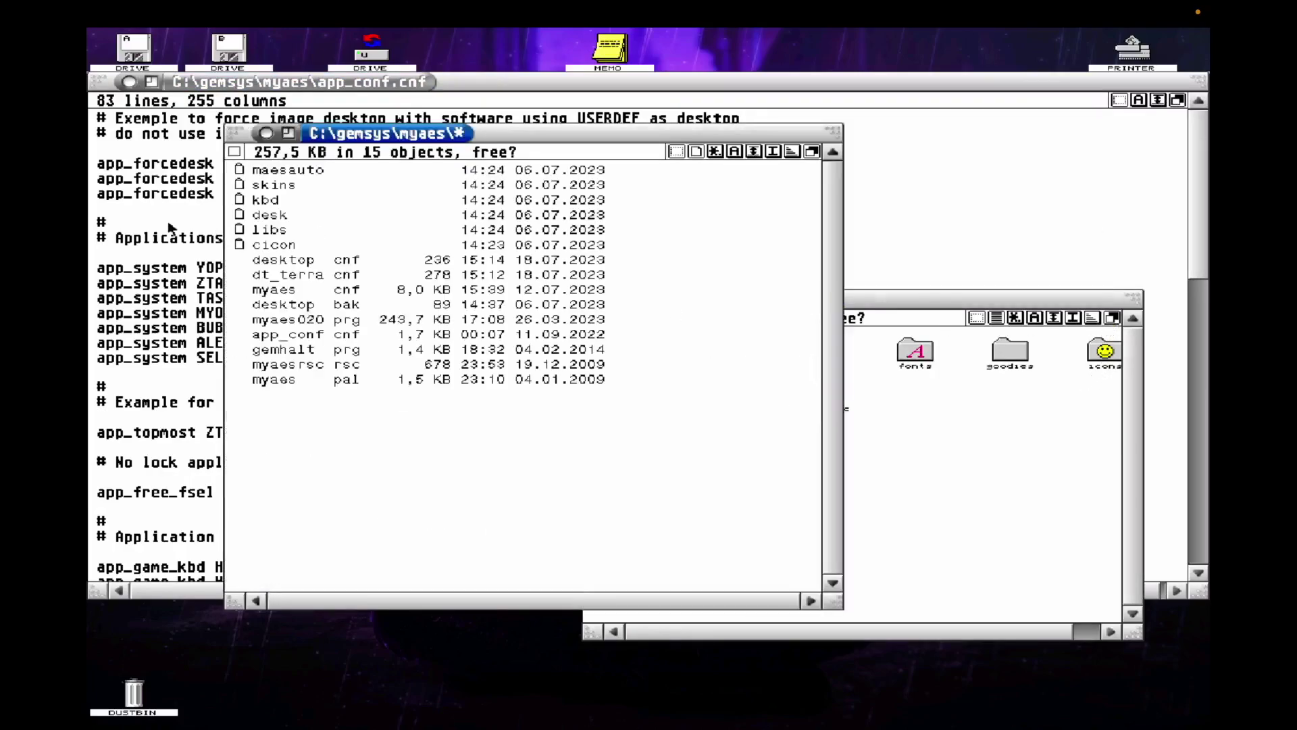
left_click(128, 82)
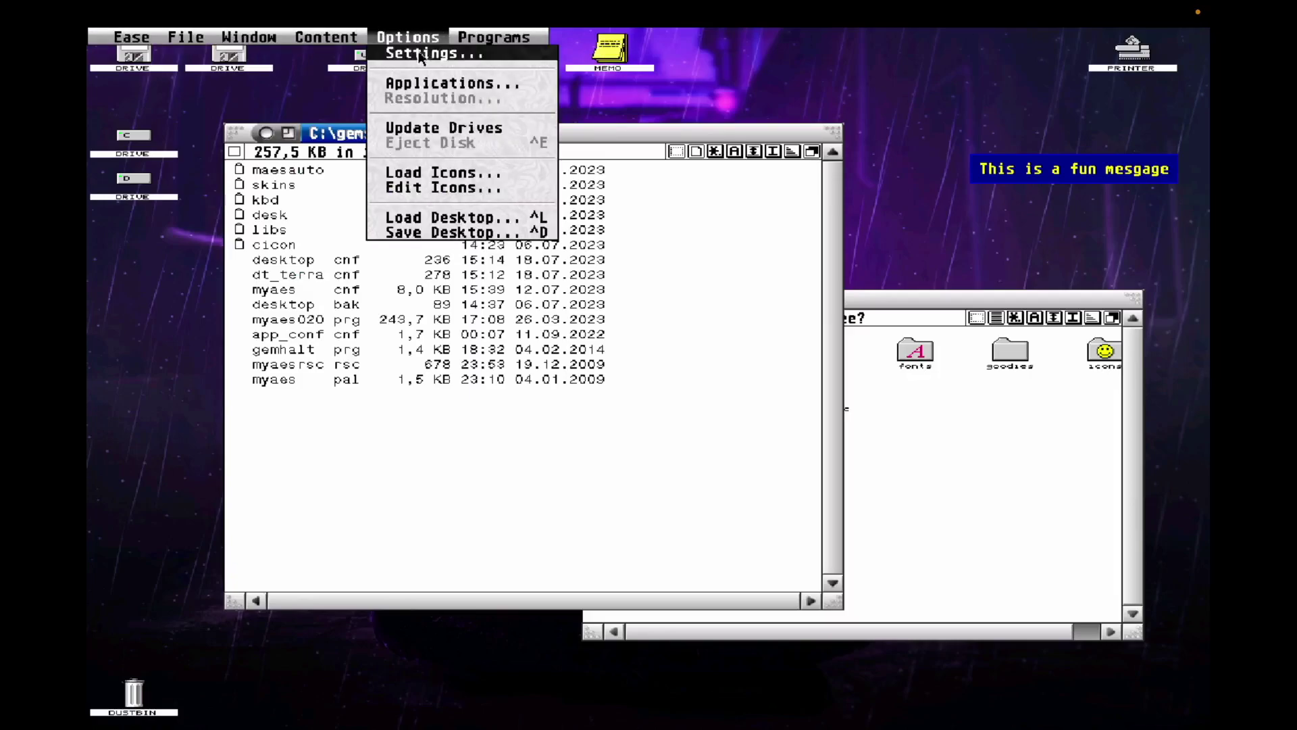
Open the desktop settings, centre the dialog, and browse the Desktop and Window 1-3 pages
left_click(419, 54)
left_click_drag(371, 40, 729, 139)
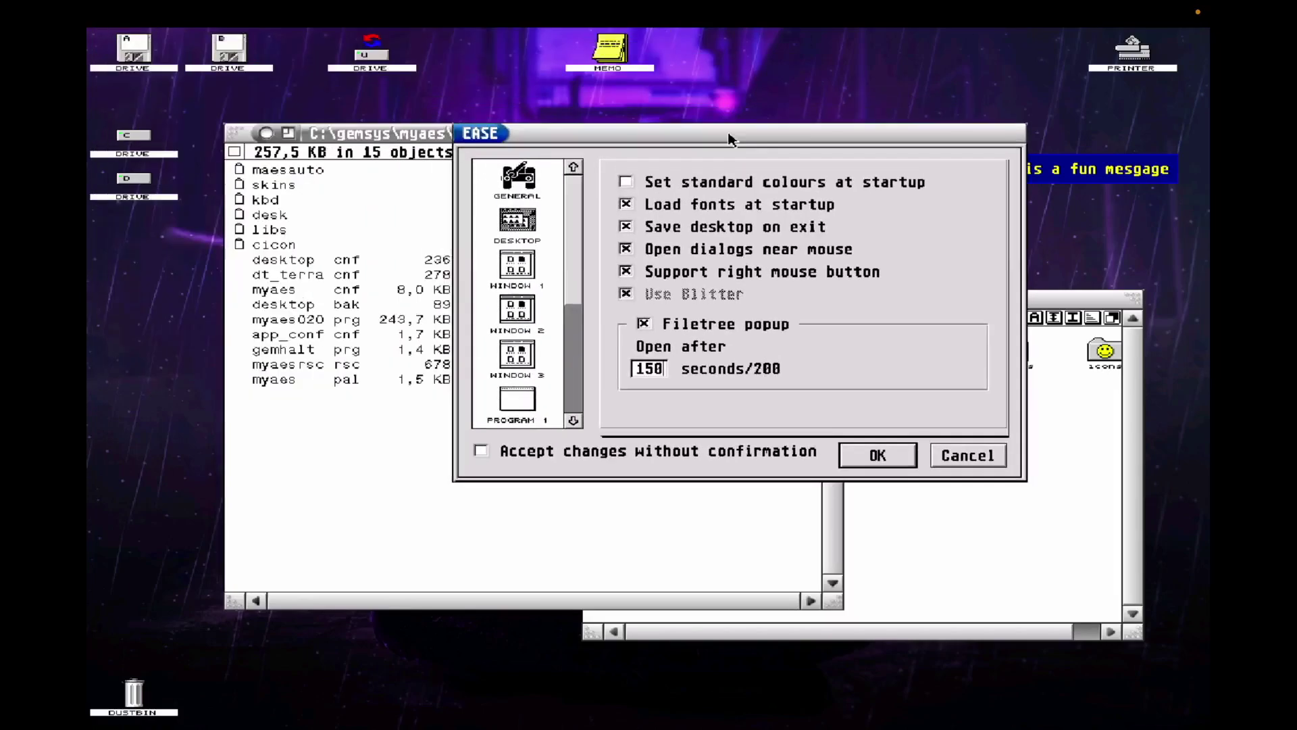
left_click(514, 220)
left_click(518, 267)
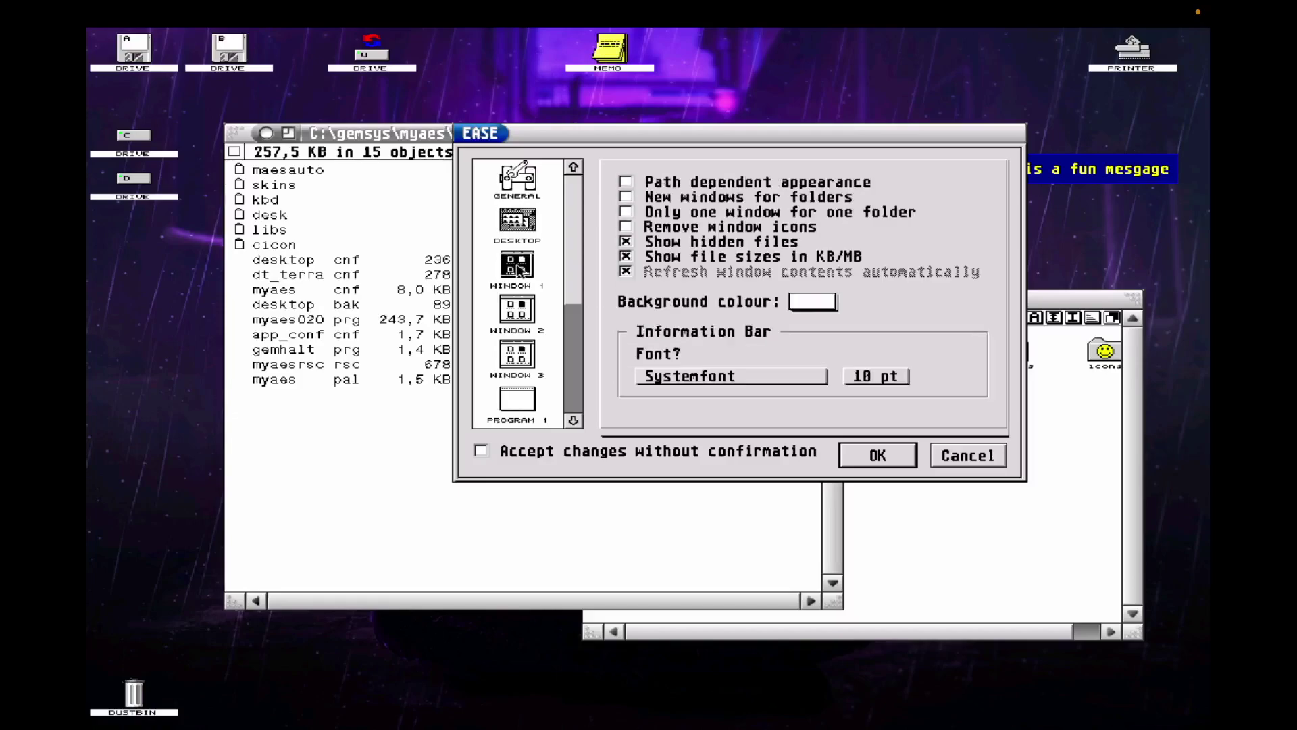
left_click(522, 318)
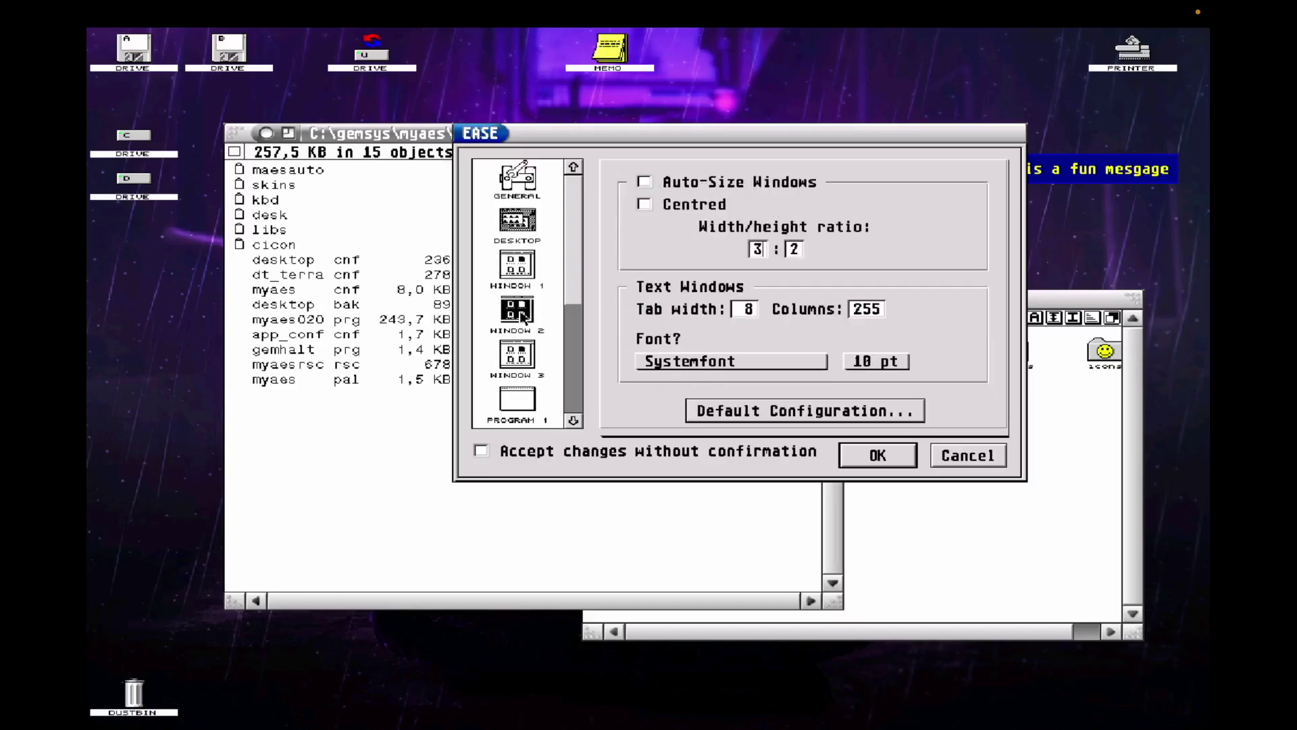
left_click(582, 346)
left_click(573, 169)
left_click(517, 177)
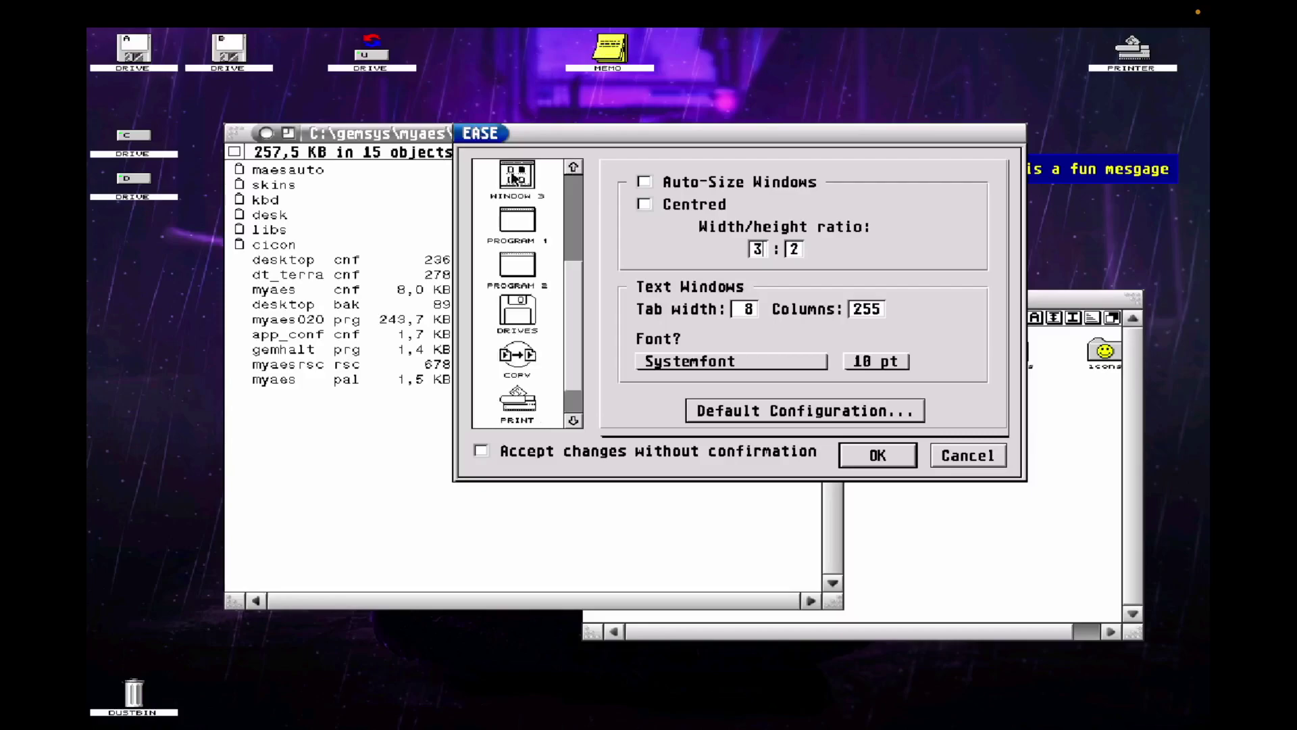
Set Program 1's Multiple Start to Always send parameters, then go to Program 2
left_click(518, 223)
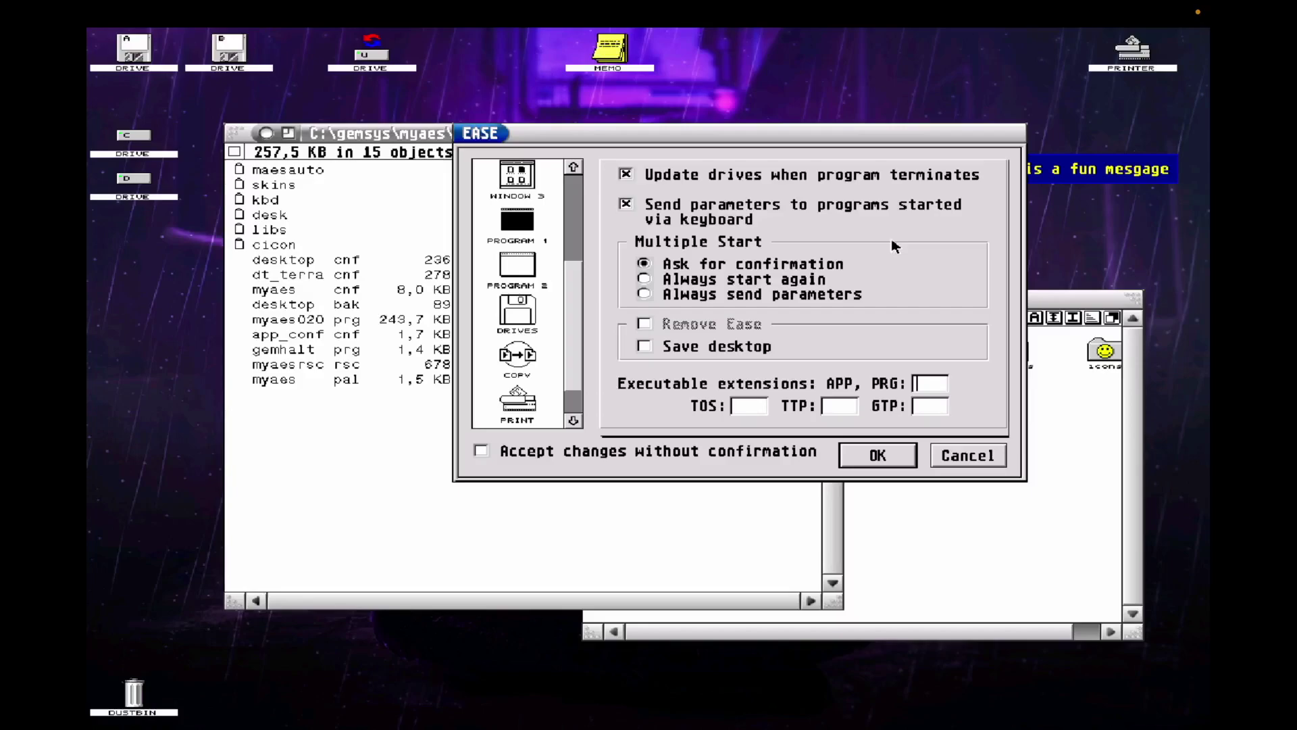
left_click(732, 299)
left_click(525, 277)
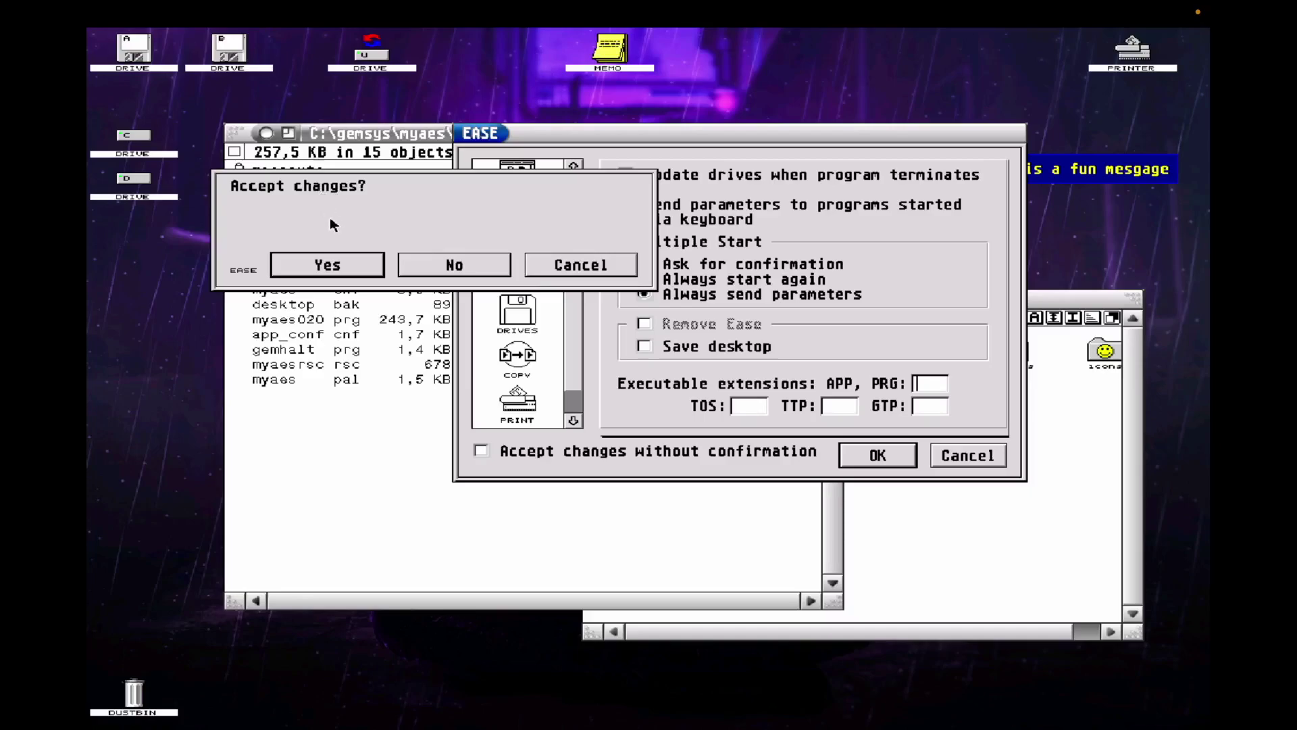
Accept the Program 1 changes, keep Systemfont for program windows, and move to the Drives page
left_click(349, 270)
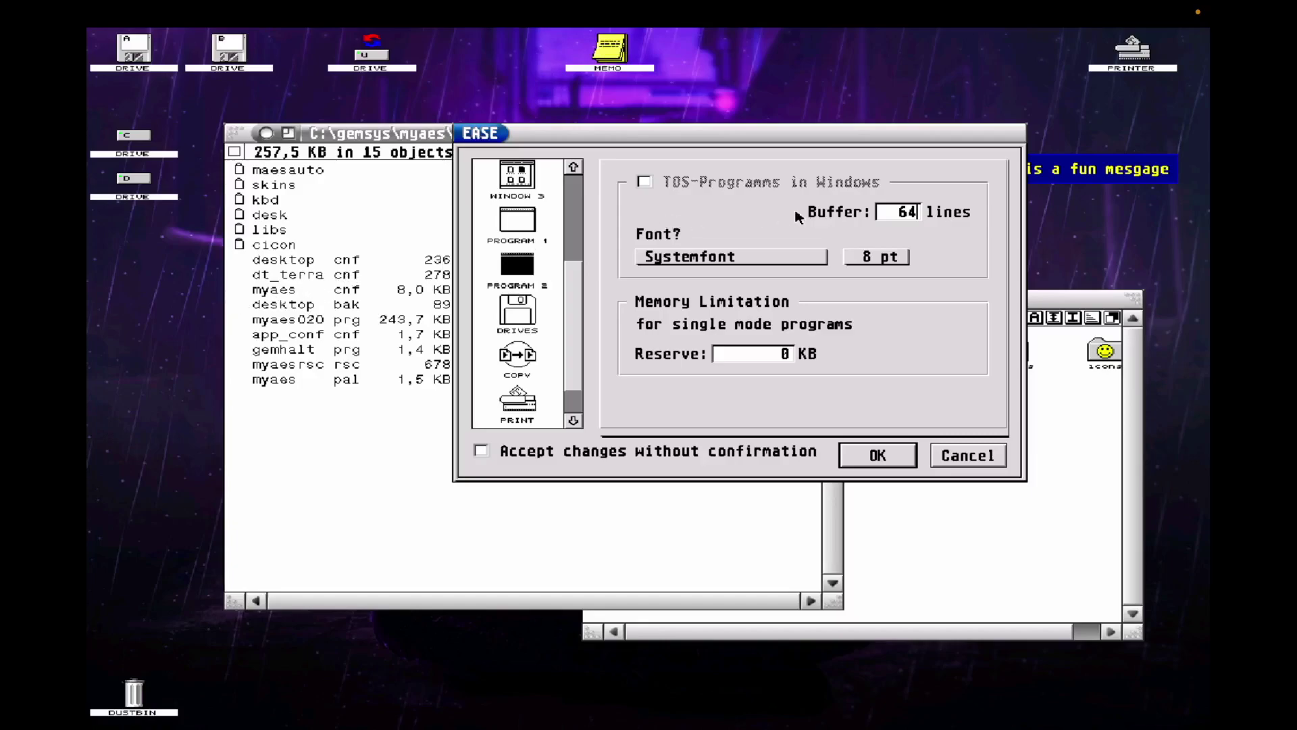
left_click(700, 260)
left_click(703, 257)
left_click(521, 318)
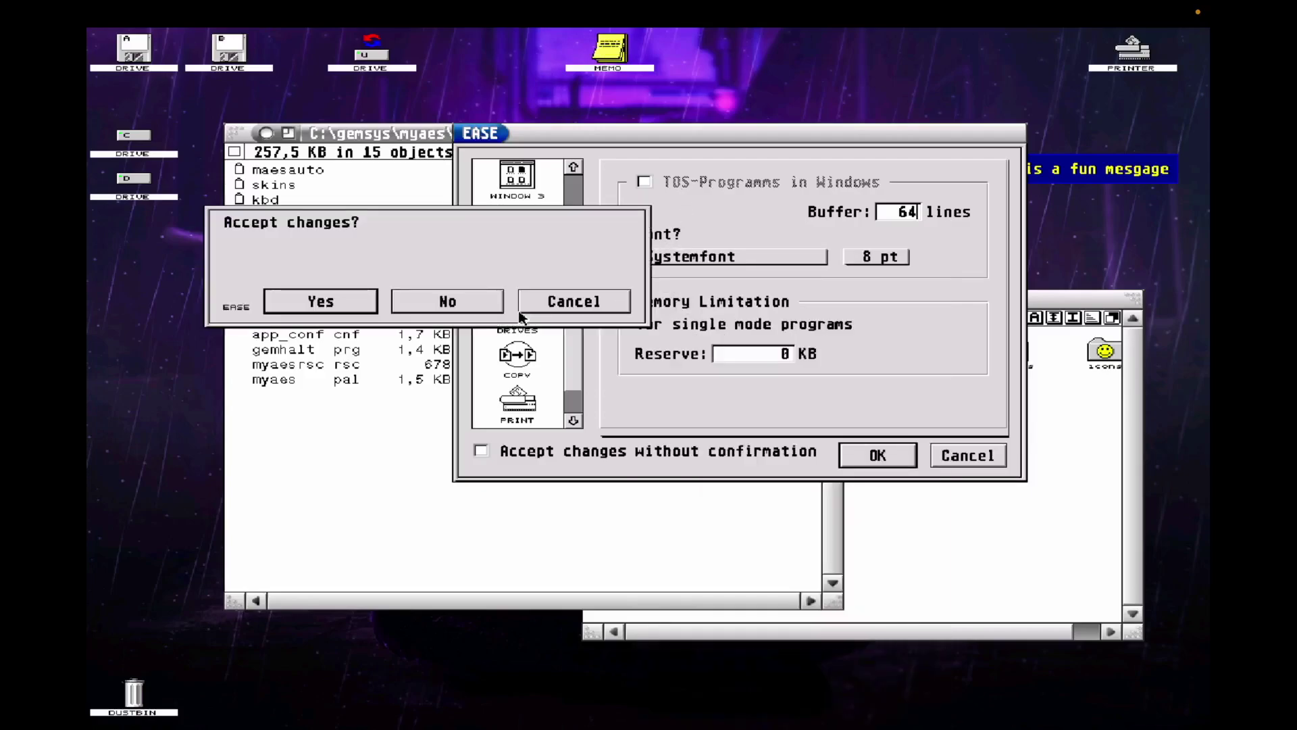
left_click(473, 307)
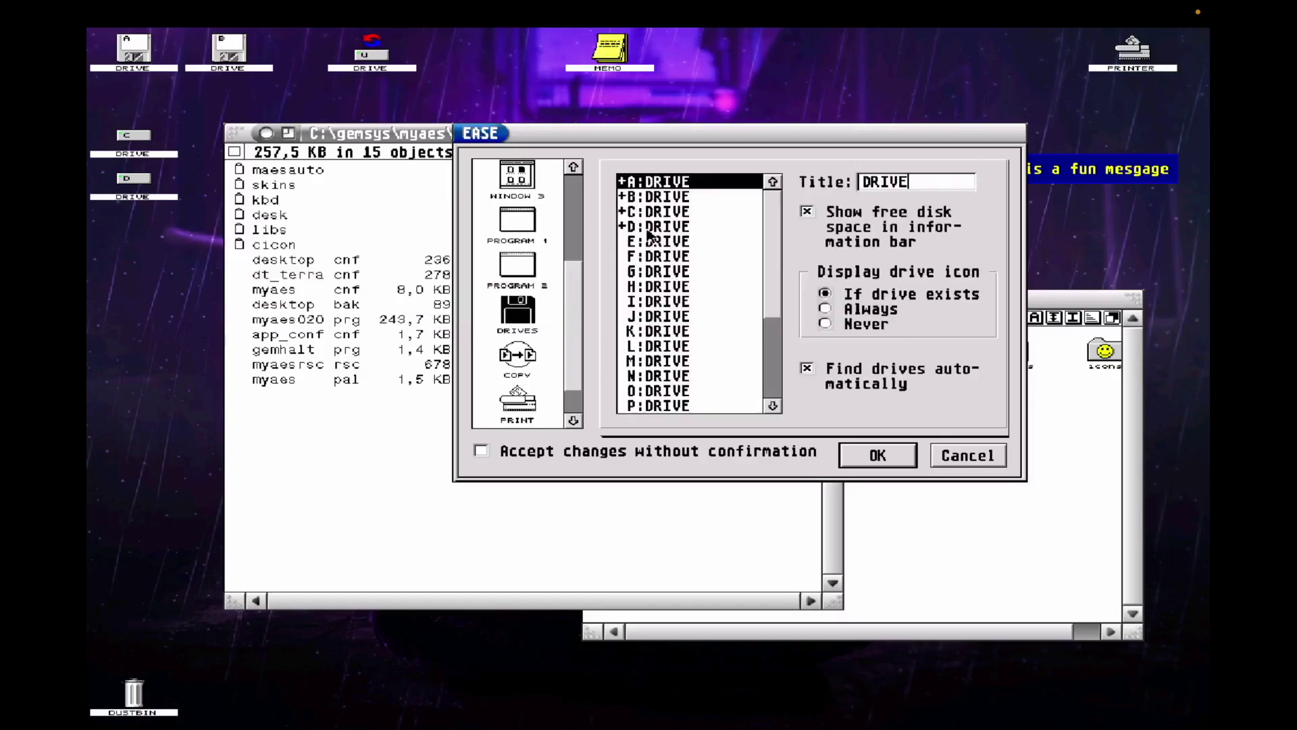
Set drive D's Display drive icon to Never, accept the change, and close settings with OK
left_click(657, 229)
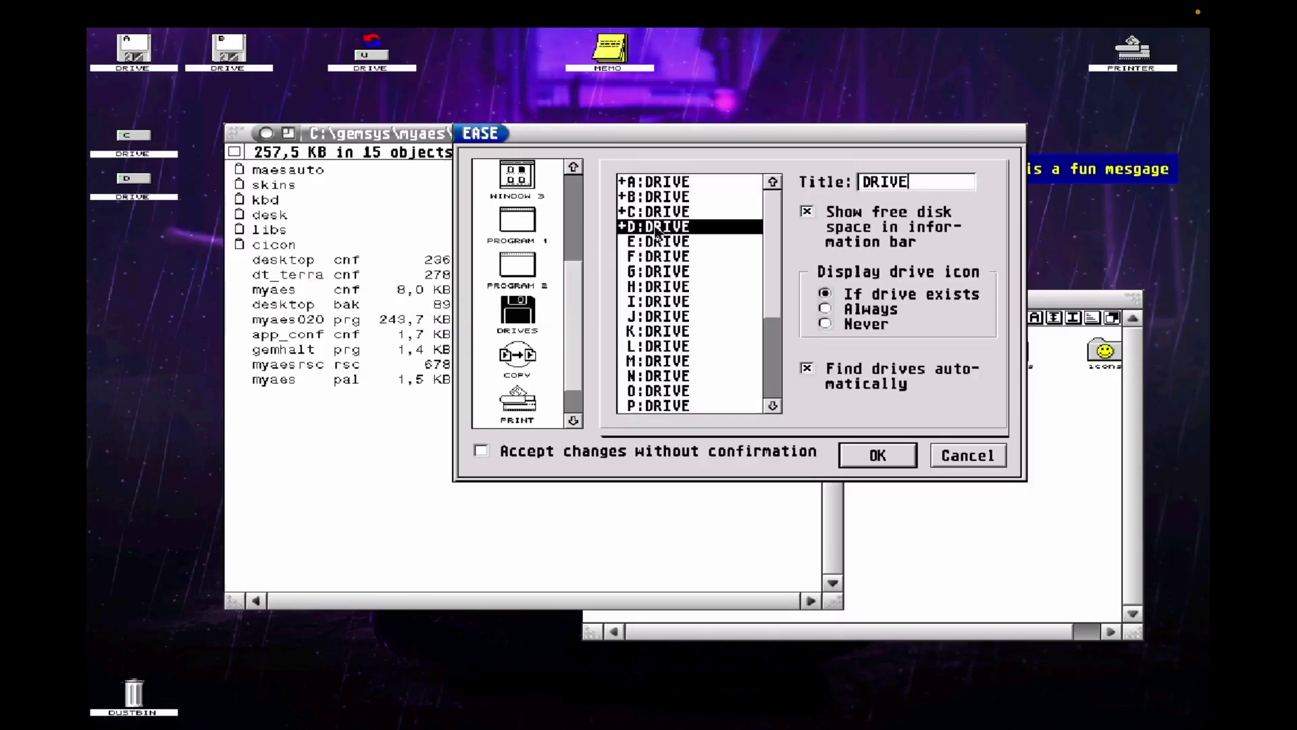
left_click(826, 323)
left_click(520, 358)
left_click(329, 350)
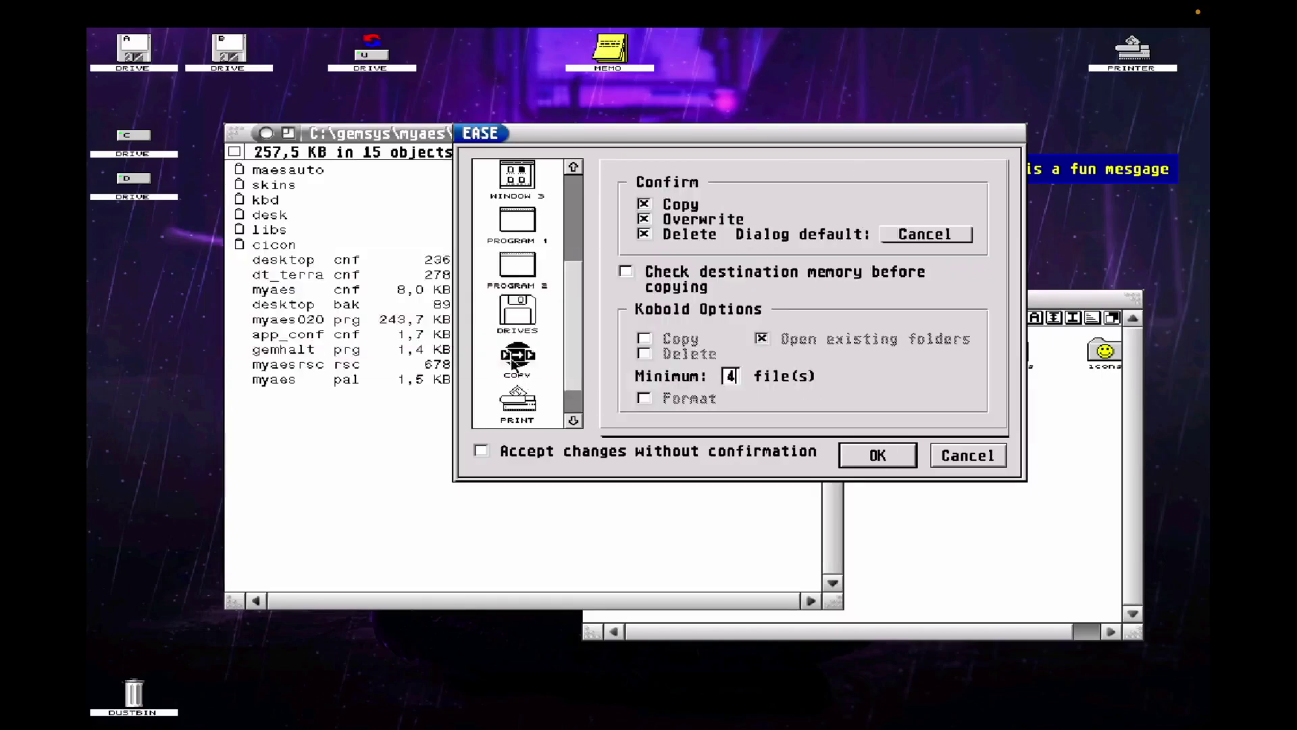
left_click(508, 405)
left_click(573, 420)
left_click(524, 402)
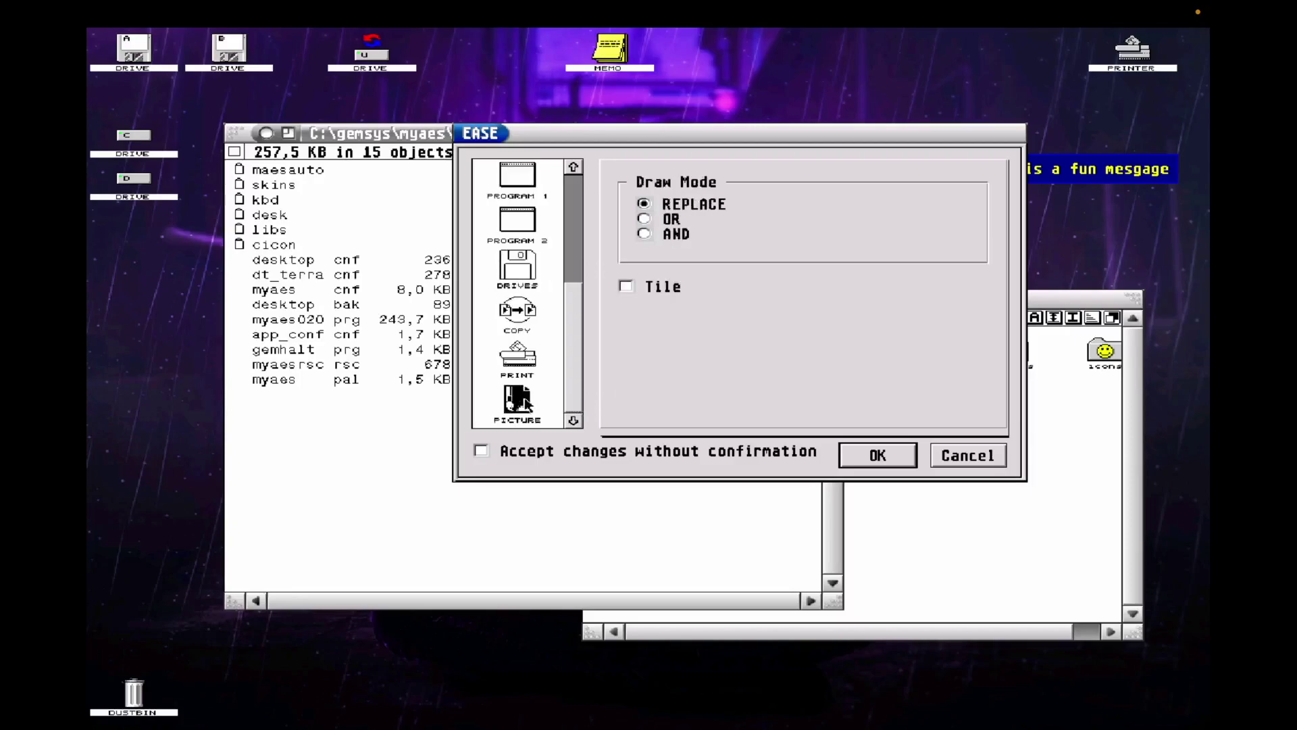
left_click(904, 452)
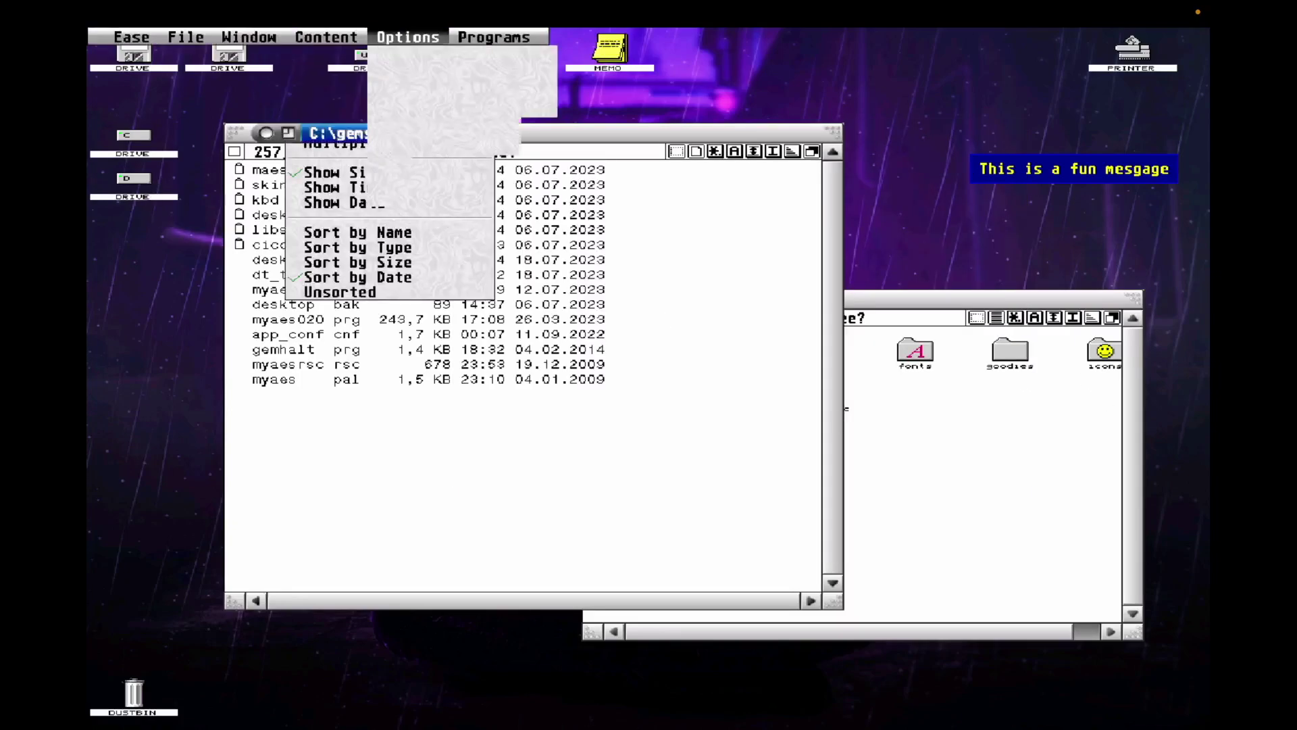
Update Drives to remove the D icon, try launching iconcons.prg, then go up to C:\
mouse_move(382, 34)
left_click(444, 127)
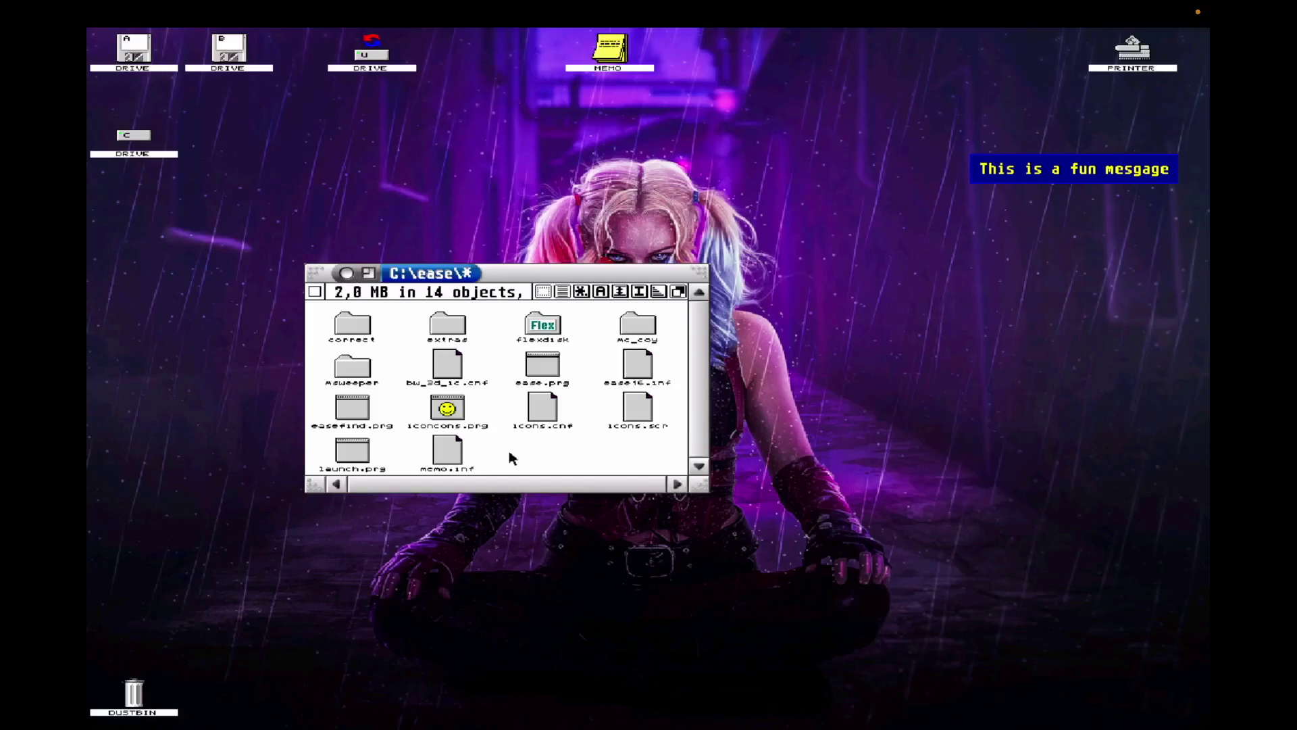
double_click(443, 409)
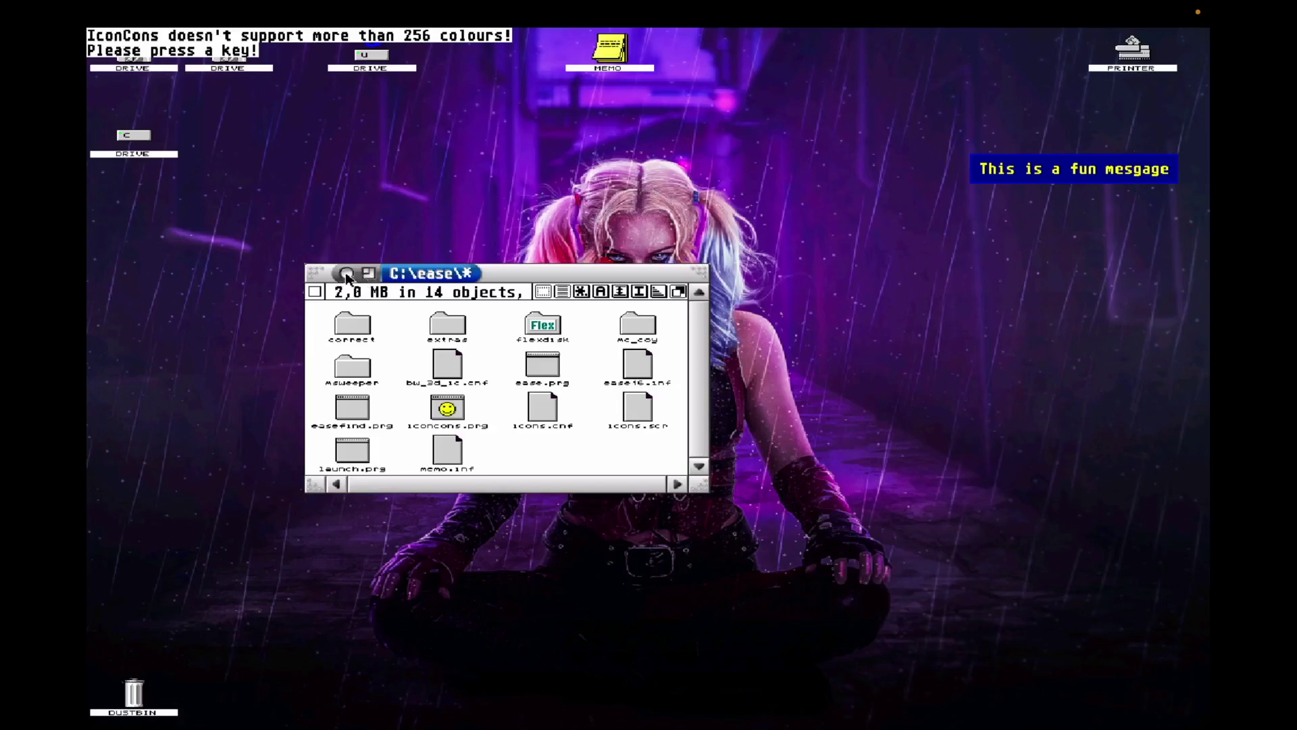
left_click(347, 273)
mouse_move(430, 34)
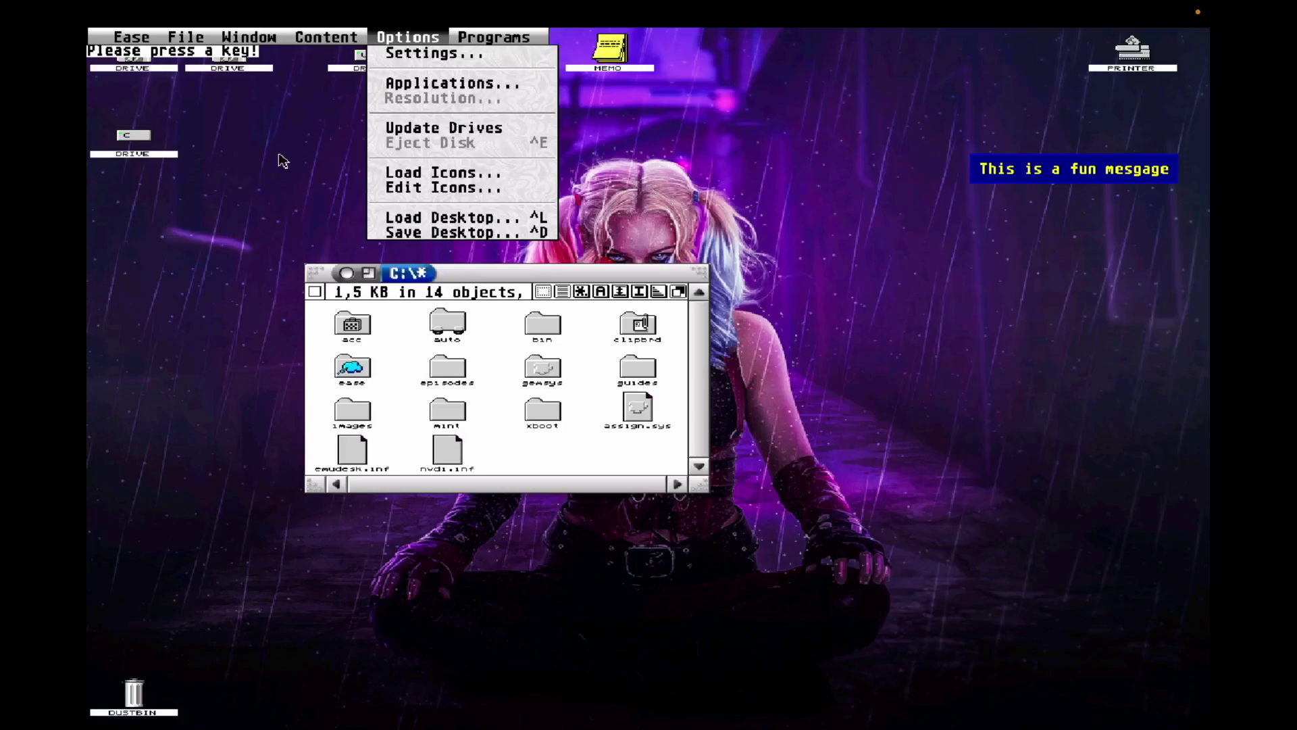
Quit Ease and confirm leaving it for the EmuTOS desktop
left_click(247, 182)
mouse_move(199, 35)
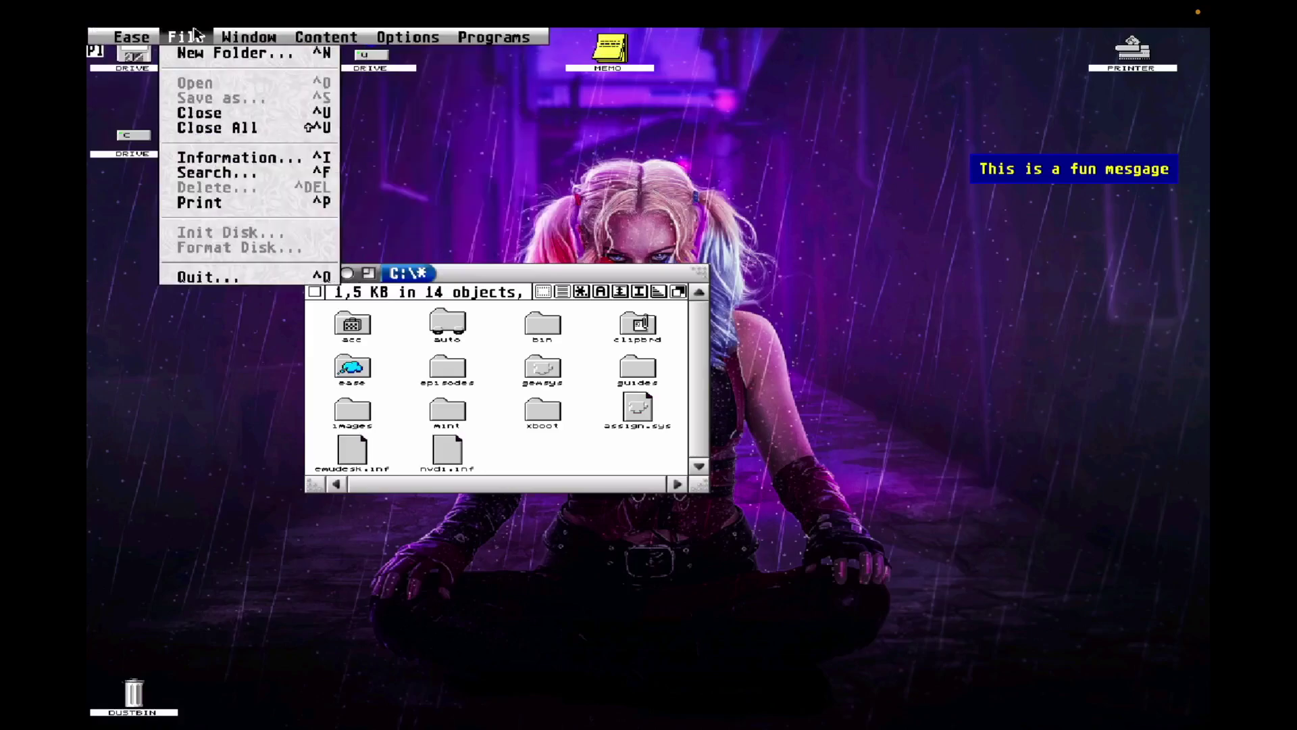
left_click(193, 278)
left_click(180, 269)
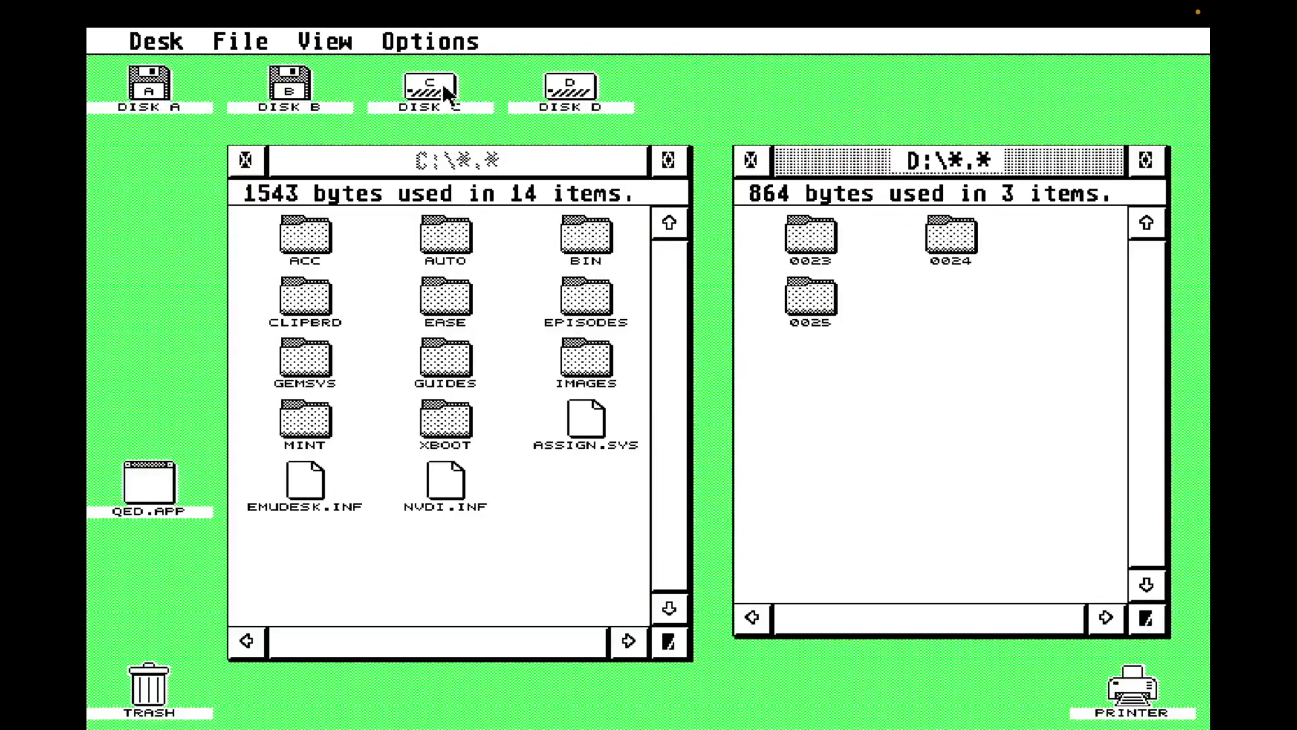
Switch to 640 x 480 with 256 colours and launch ICONCONS.PRG from the EASE folder
mouse_move(456, 38)
left_click(479, 232)
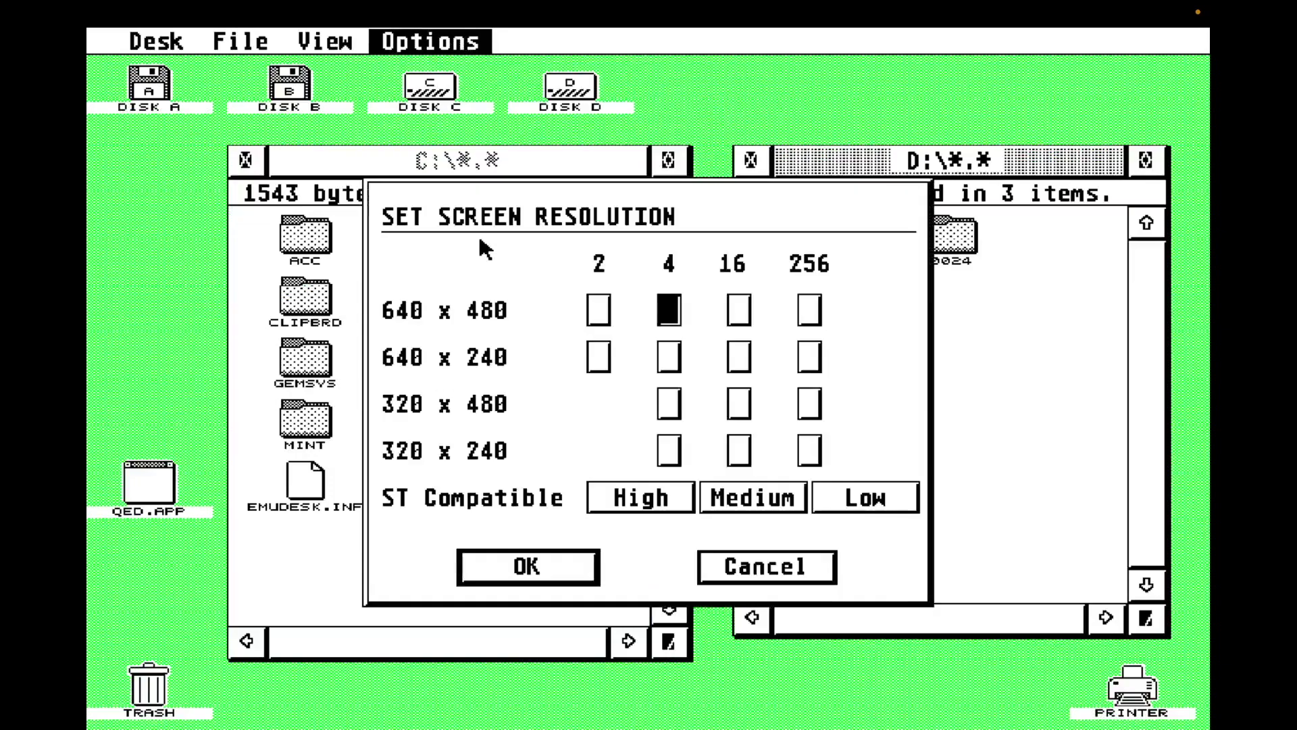
left_click(813, 311)
left_click(529, 571)
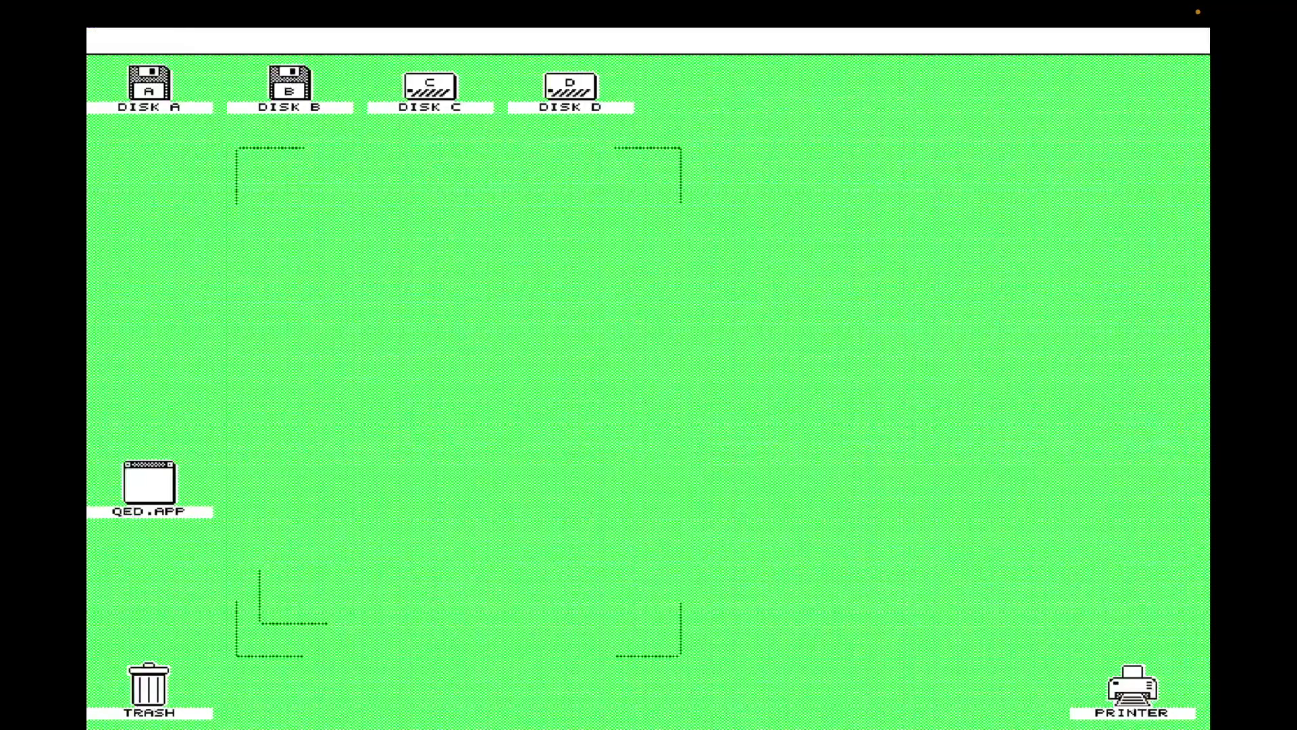
double_click(446, 297)
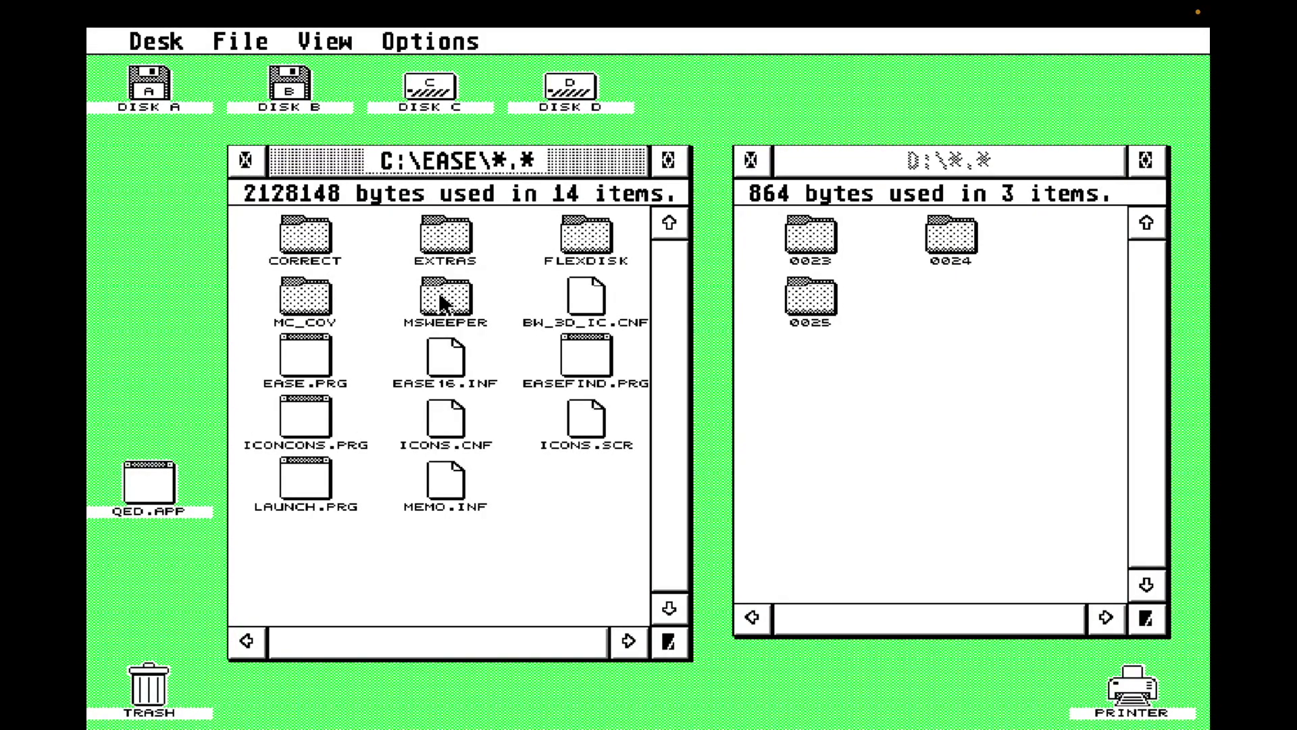
double_click(312, 400)
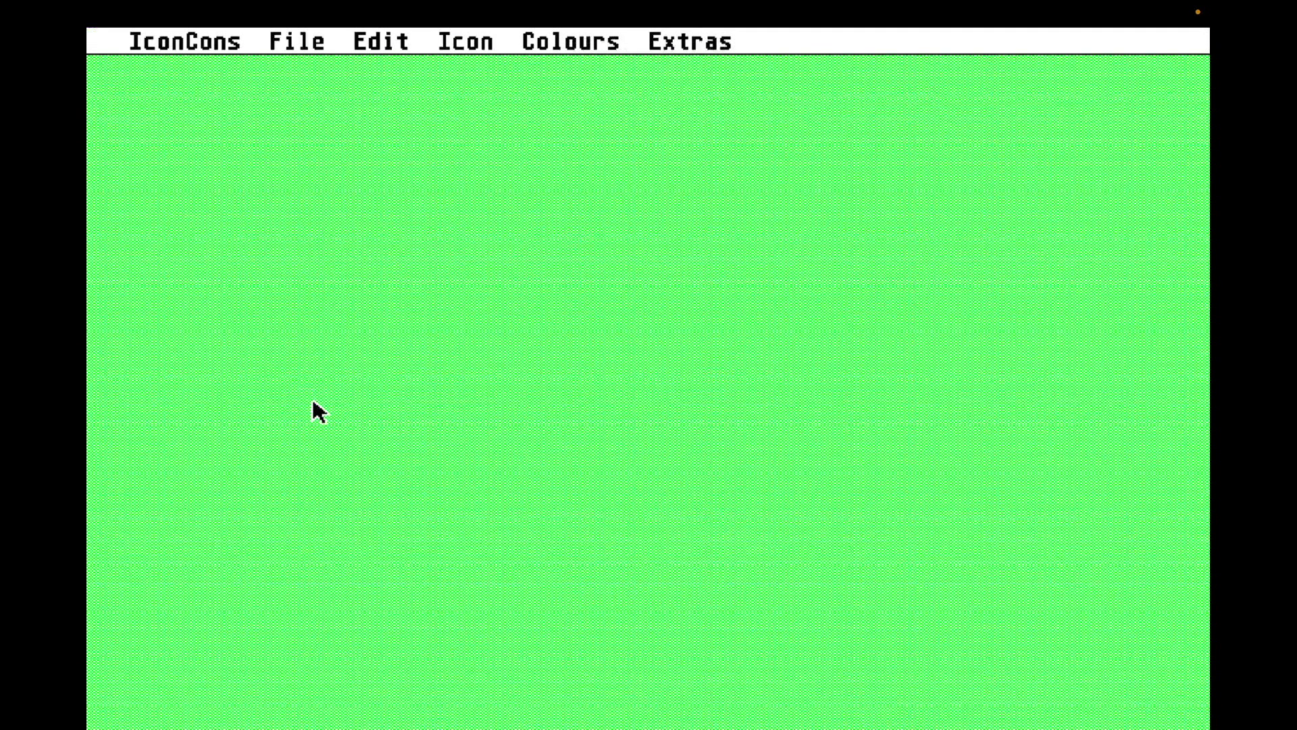
Load C:\EASE\ICONS.CNF, enlarge its window, and open DESIGNER.PRG's File Association dialog
mouse_move(294, 39)
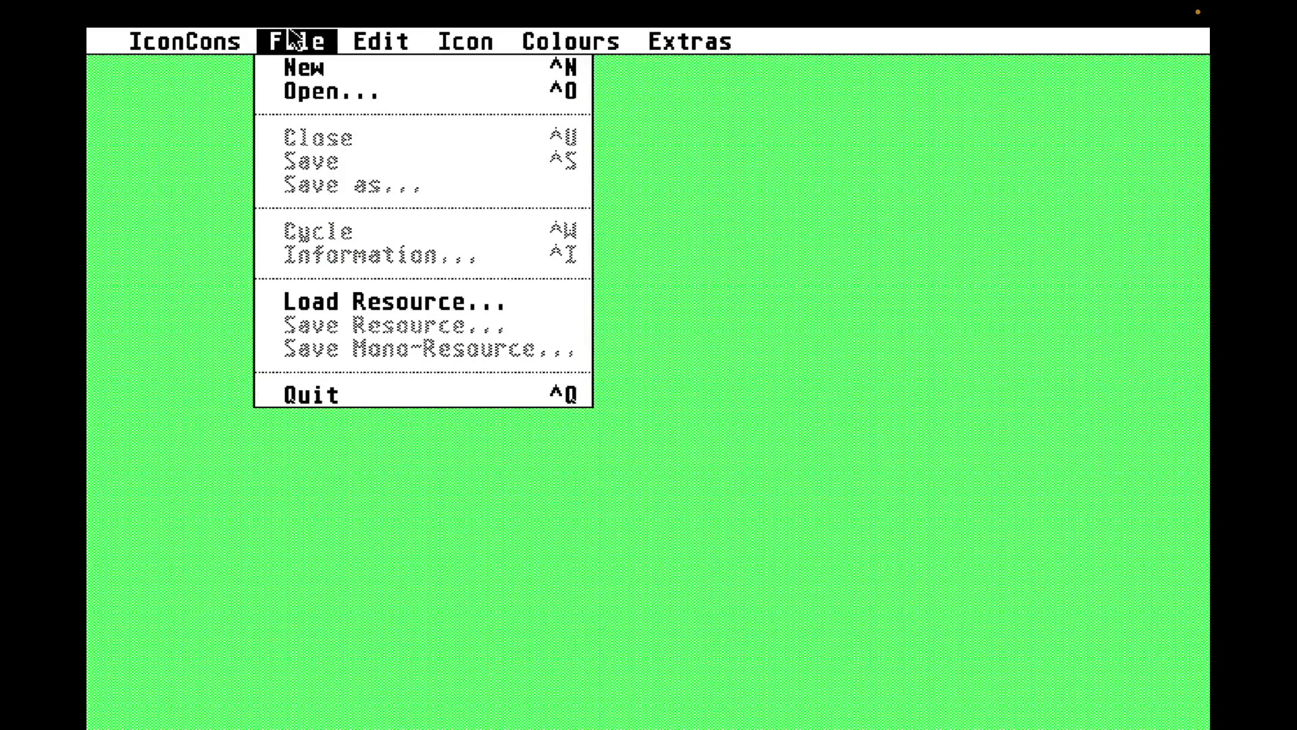
left_click(296, 91)
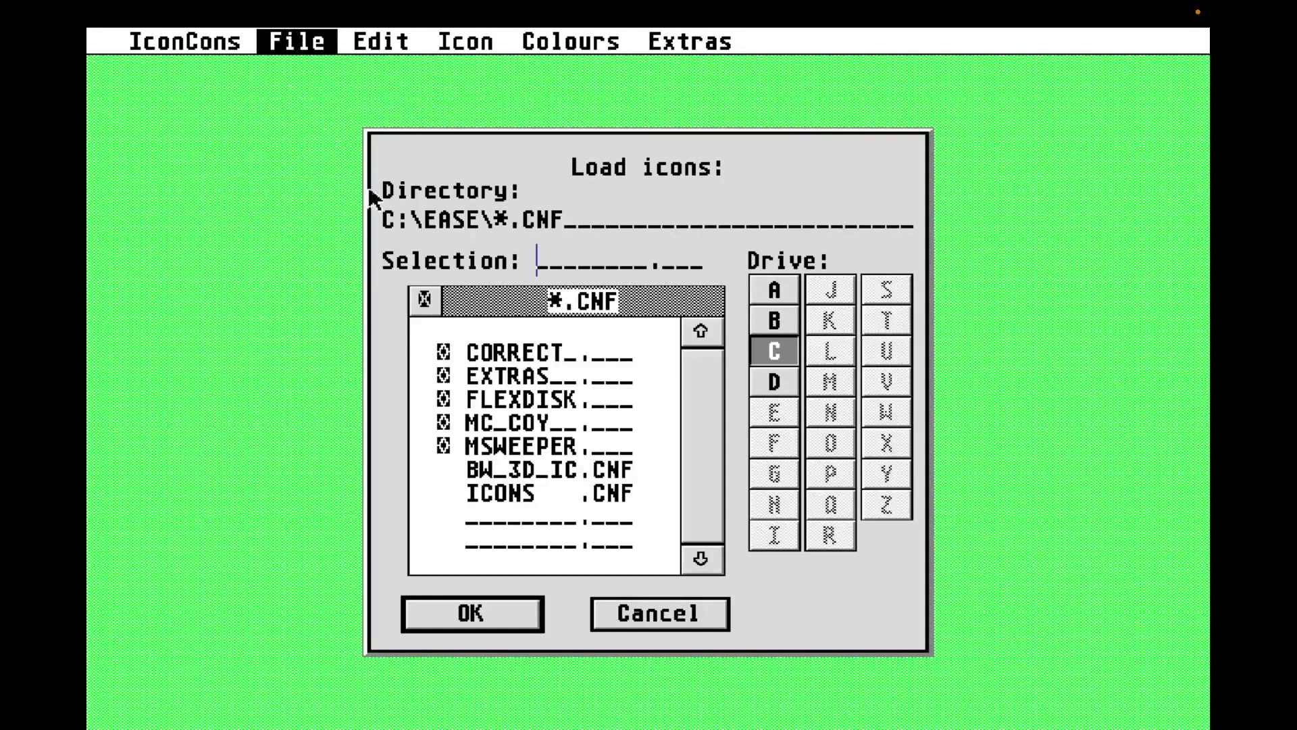
double_click(527, 496)
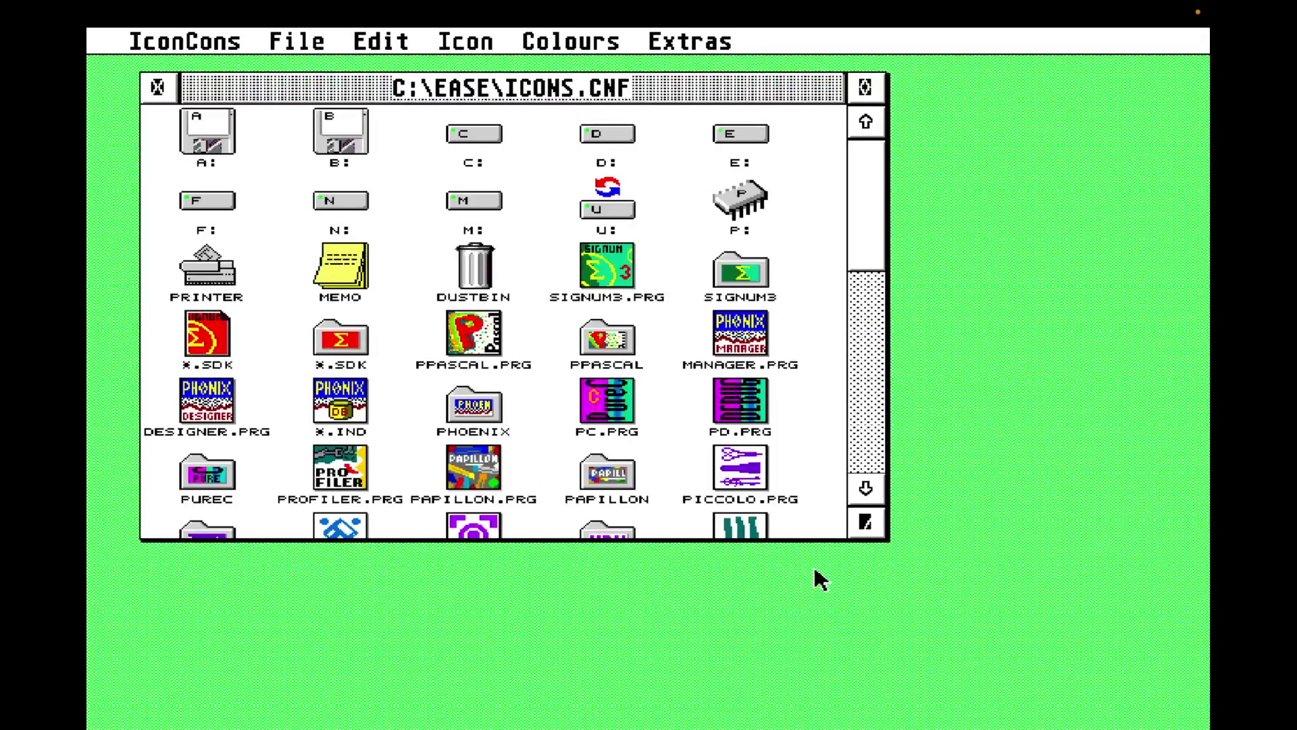
left_click_drag(871, 530, 1051, 727)
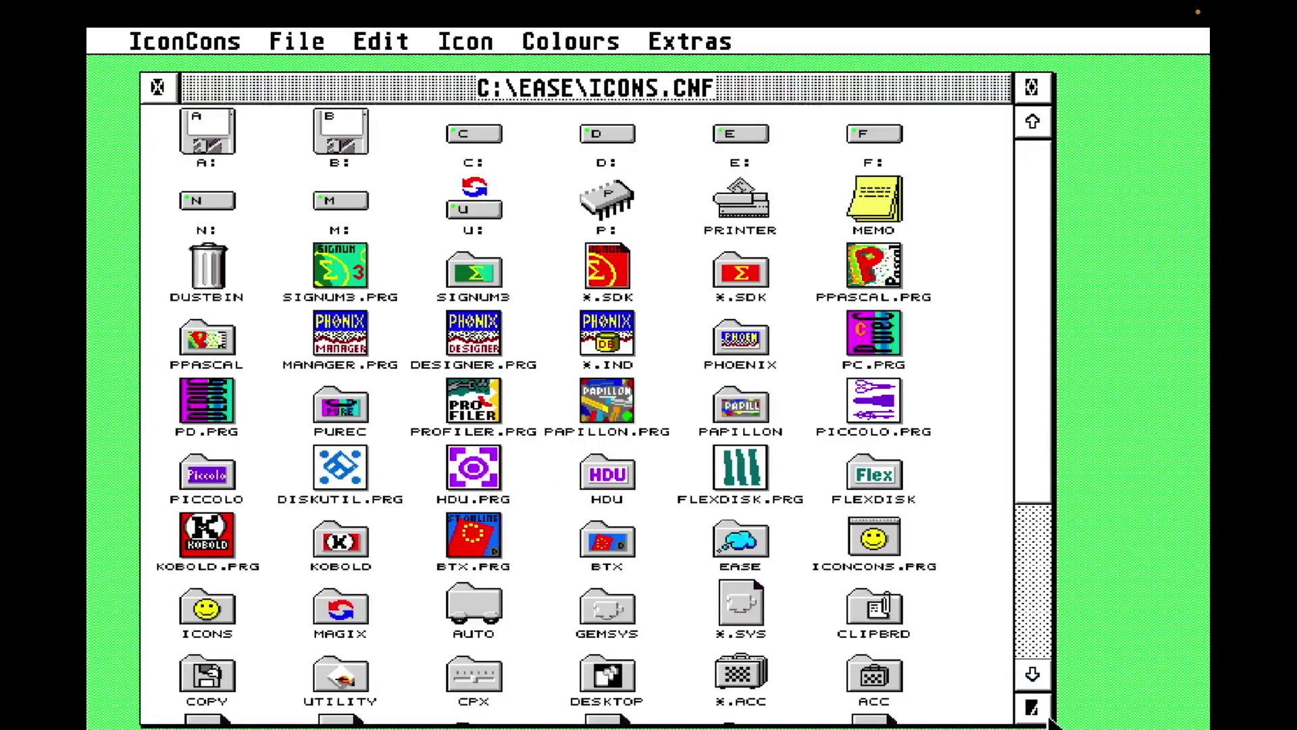
double_click(490, 330)
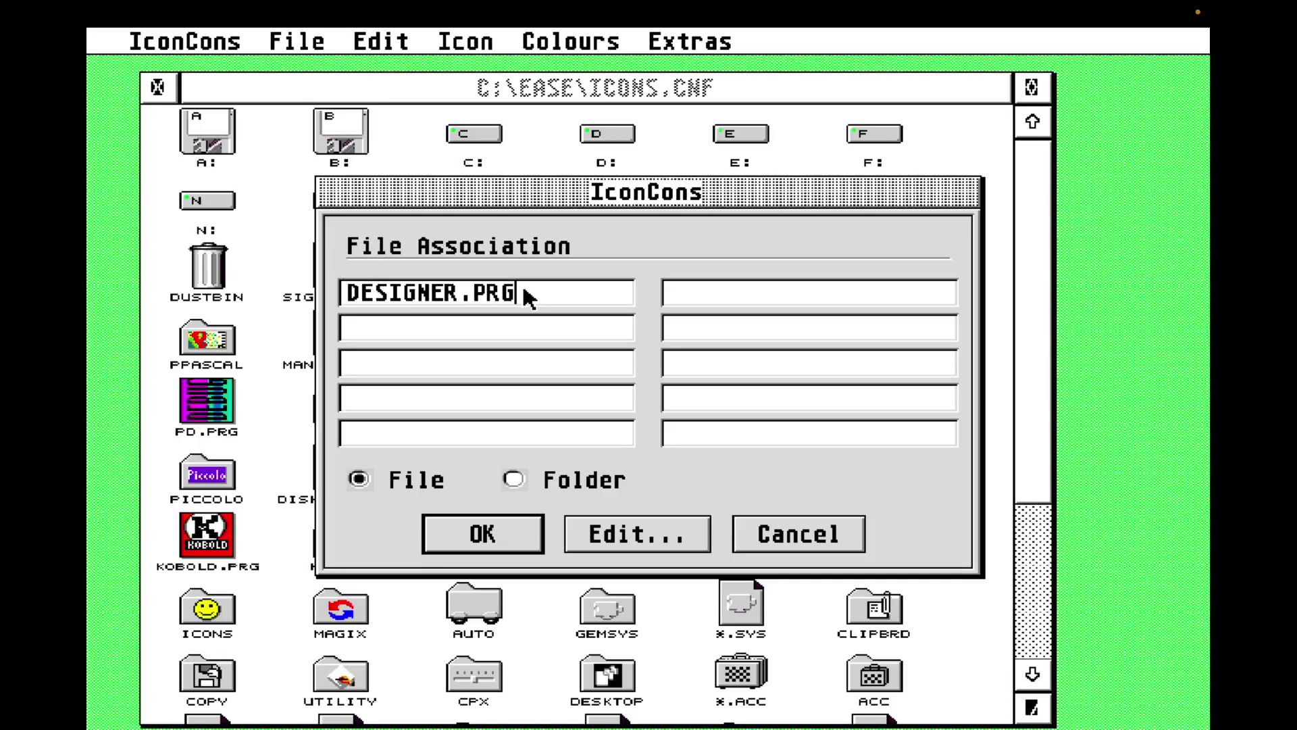
Inspect the DESIGNER.PRG icon's colour and mask views, try blue, and discard the edits
left_click(645, 545)
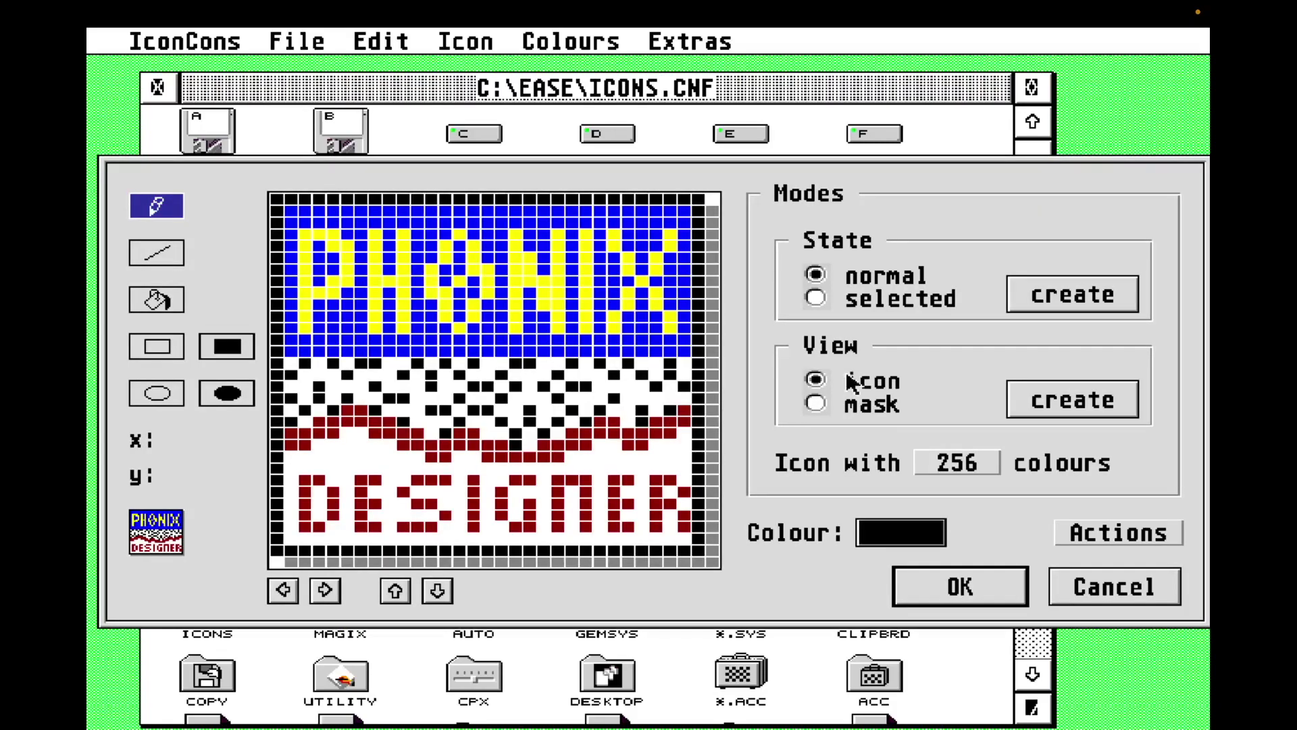
left_click(851, 407)
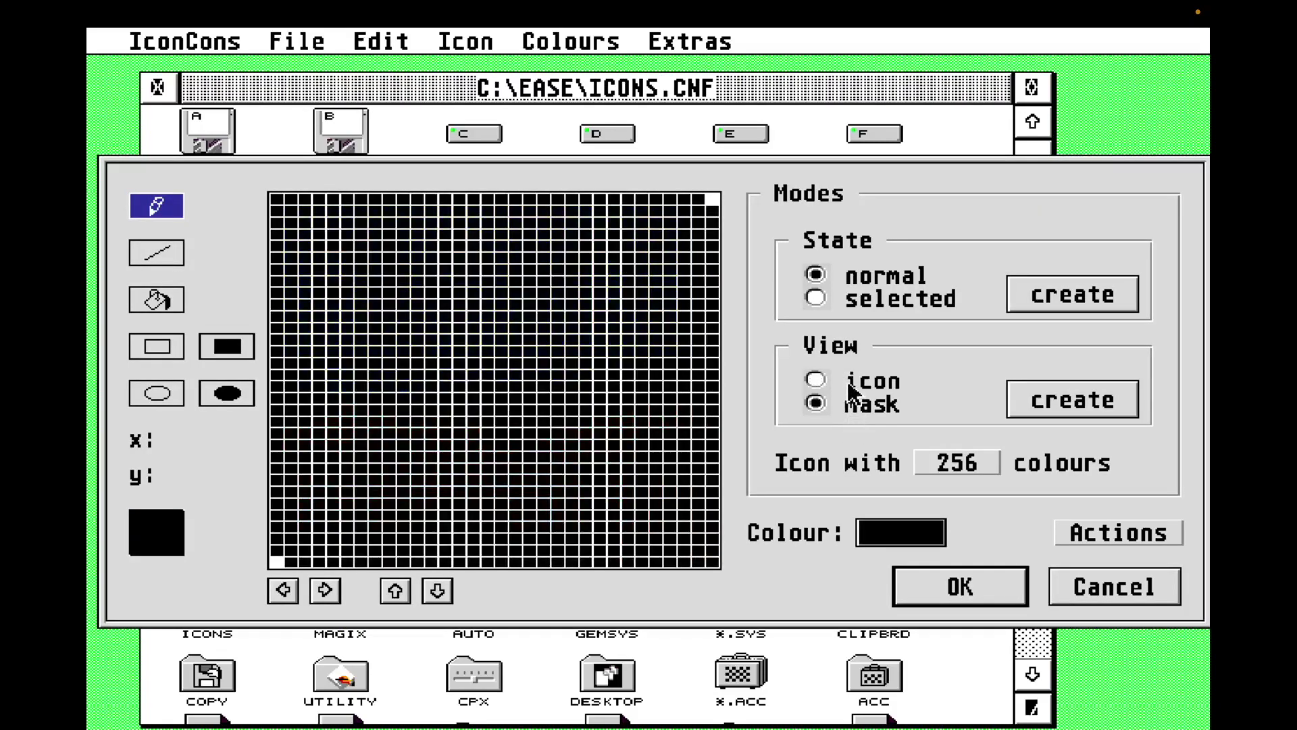
left_click(852, 389)
left_click(902, 535)
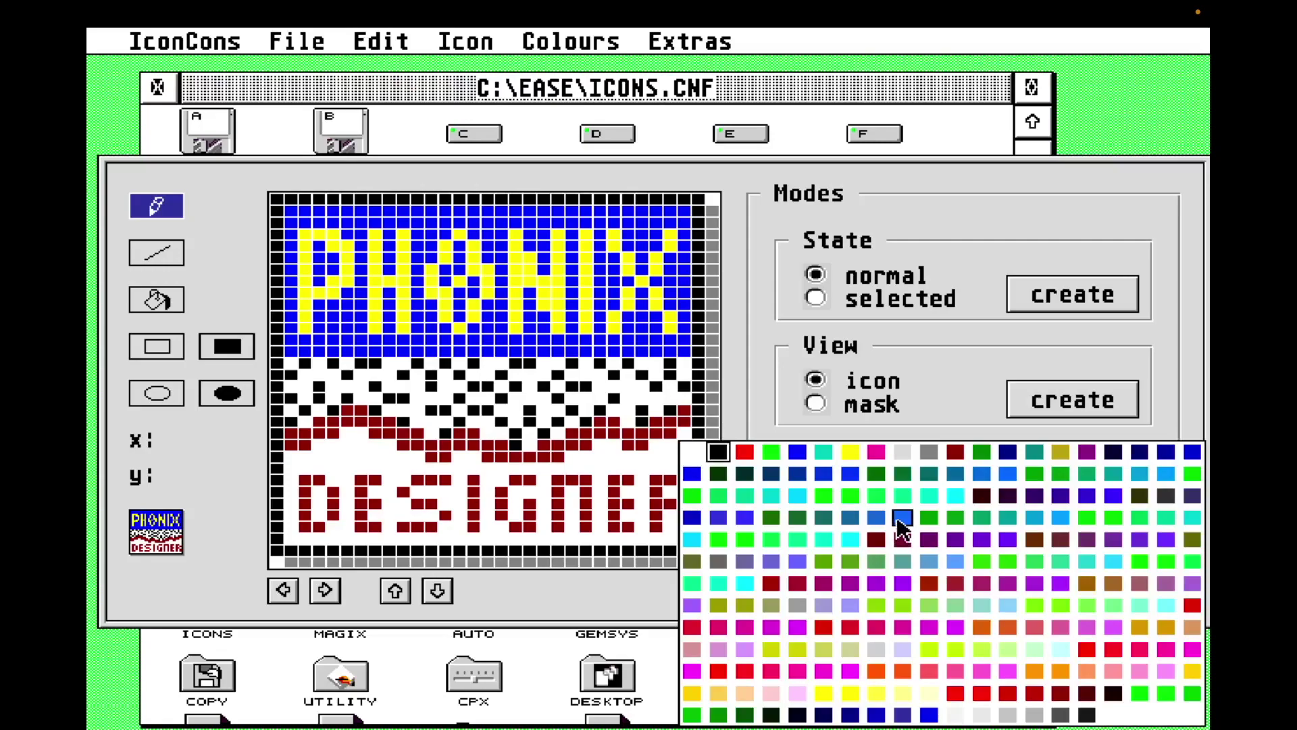
left_click(902, 518)
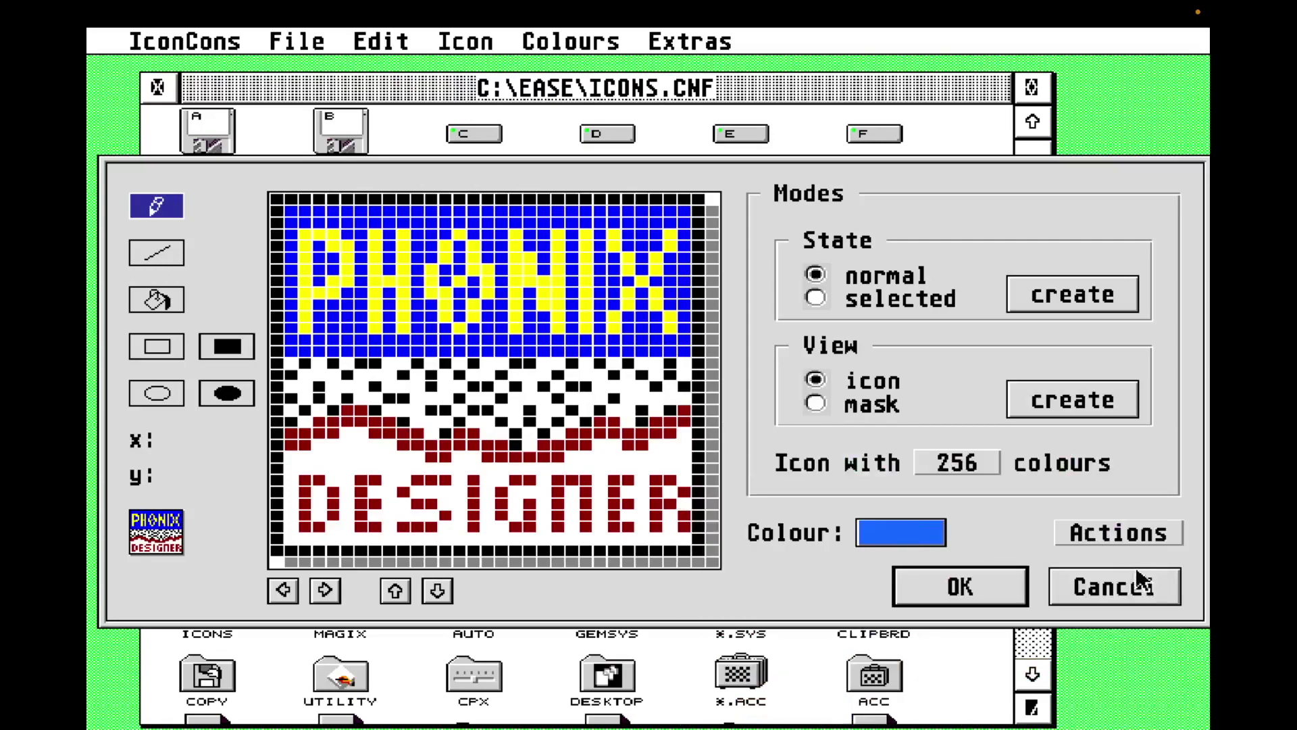
left_click(1137, 600)
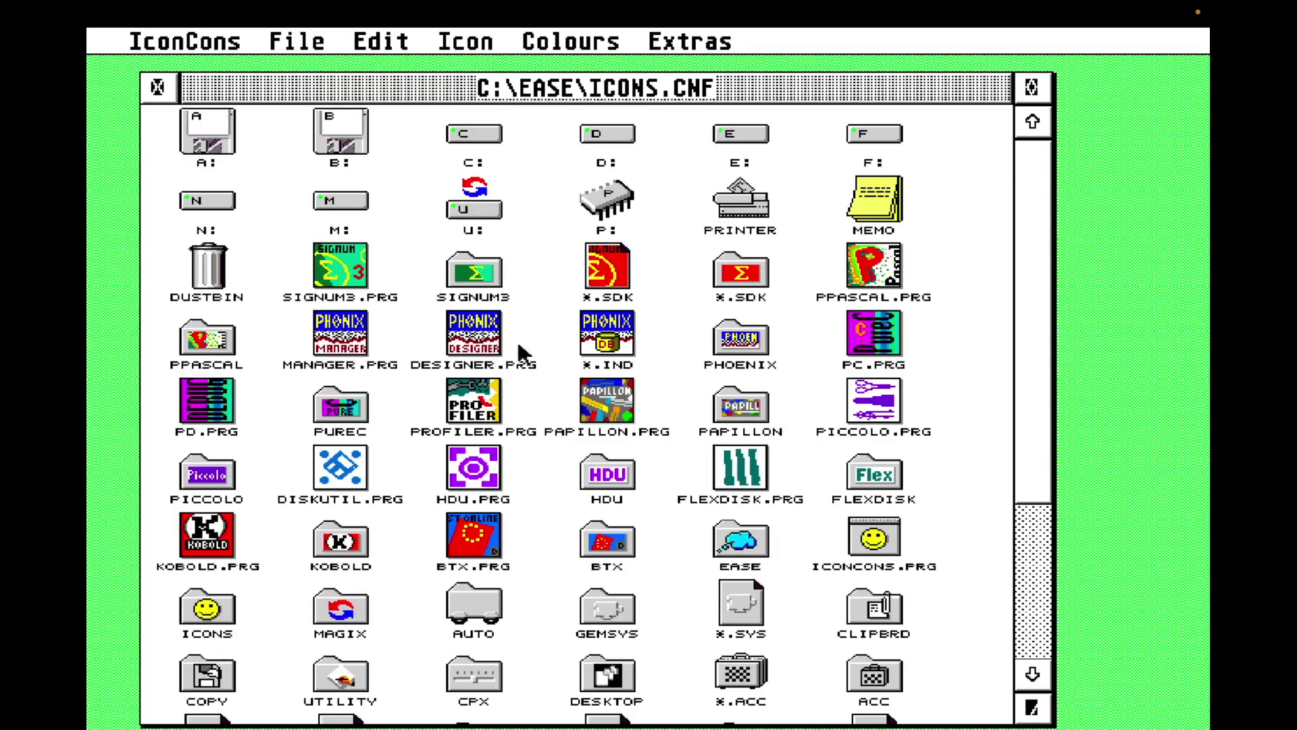
View the PHOENIX folder icon without changes, then the *.IND icon's association settings
double_click(748, 347)
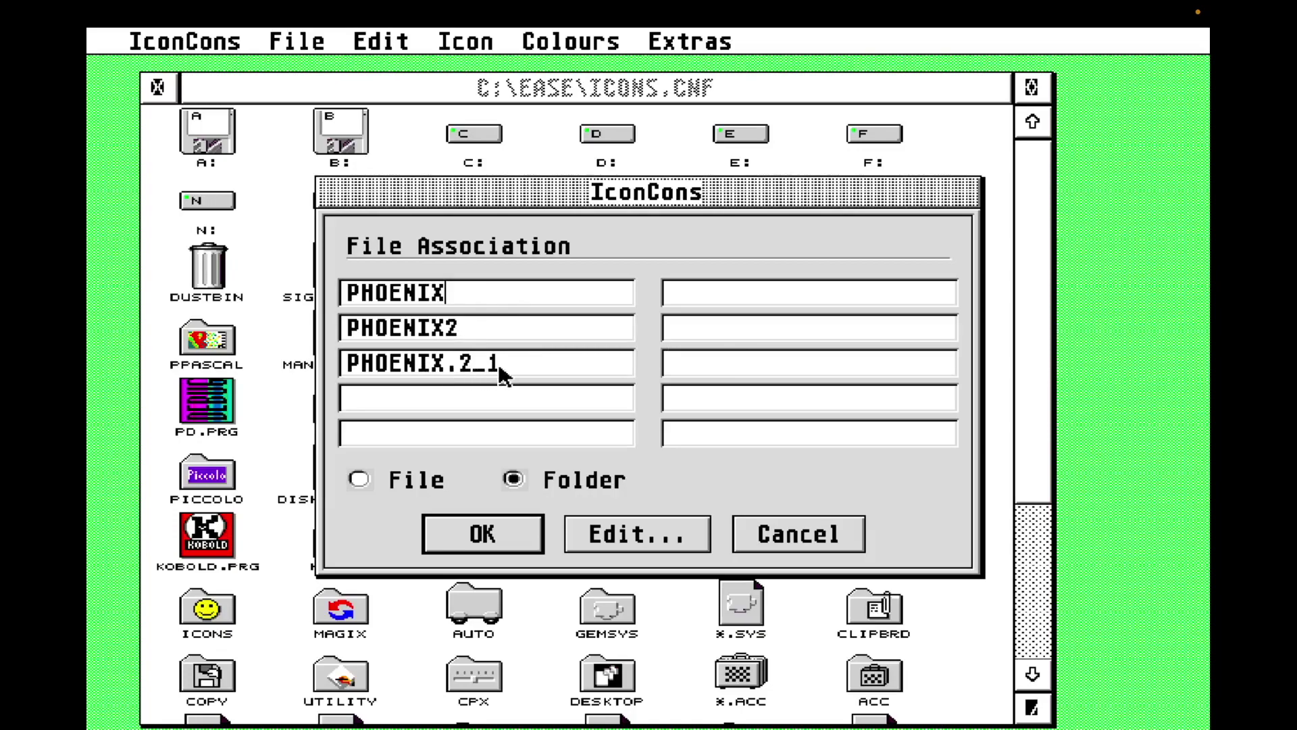
left_click(628, 537)
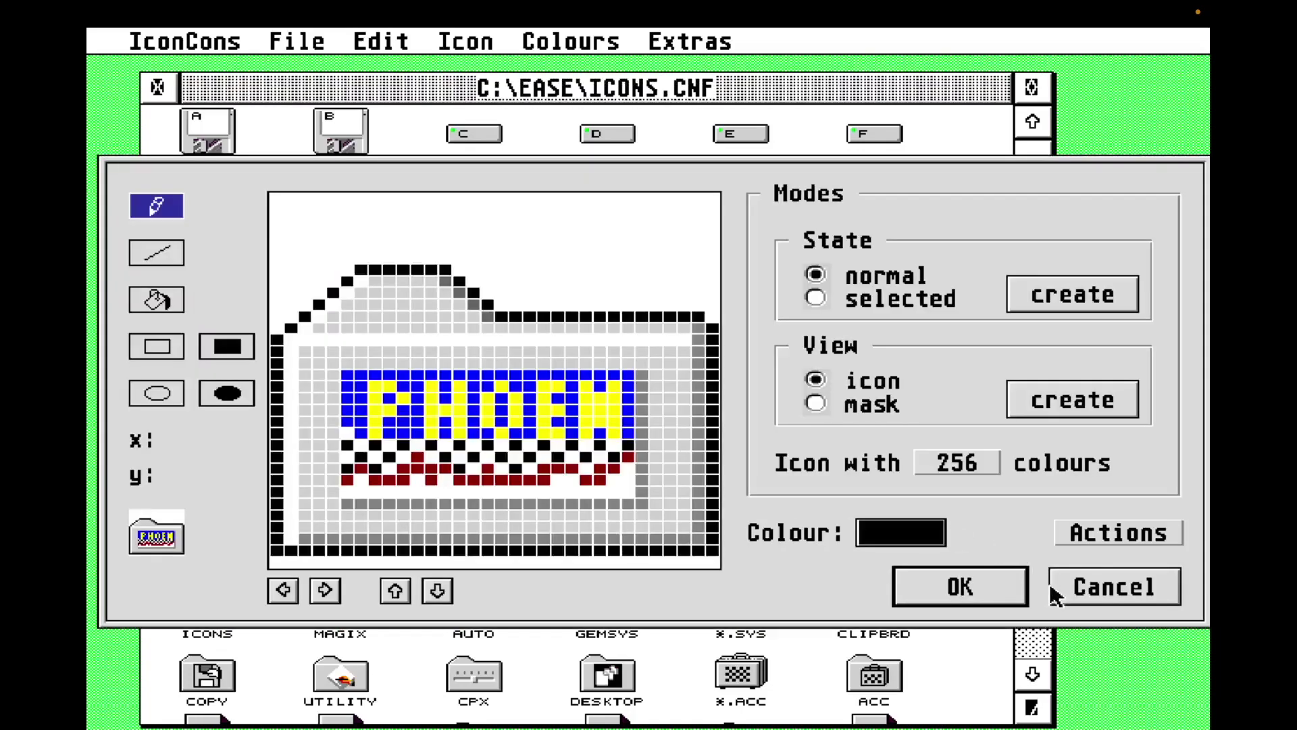
left_click(1087, 591)
double_click(608, 338)
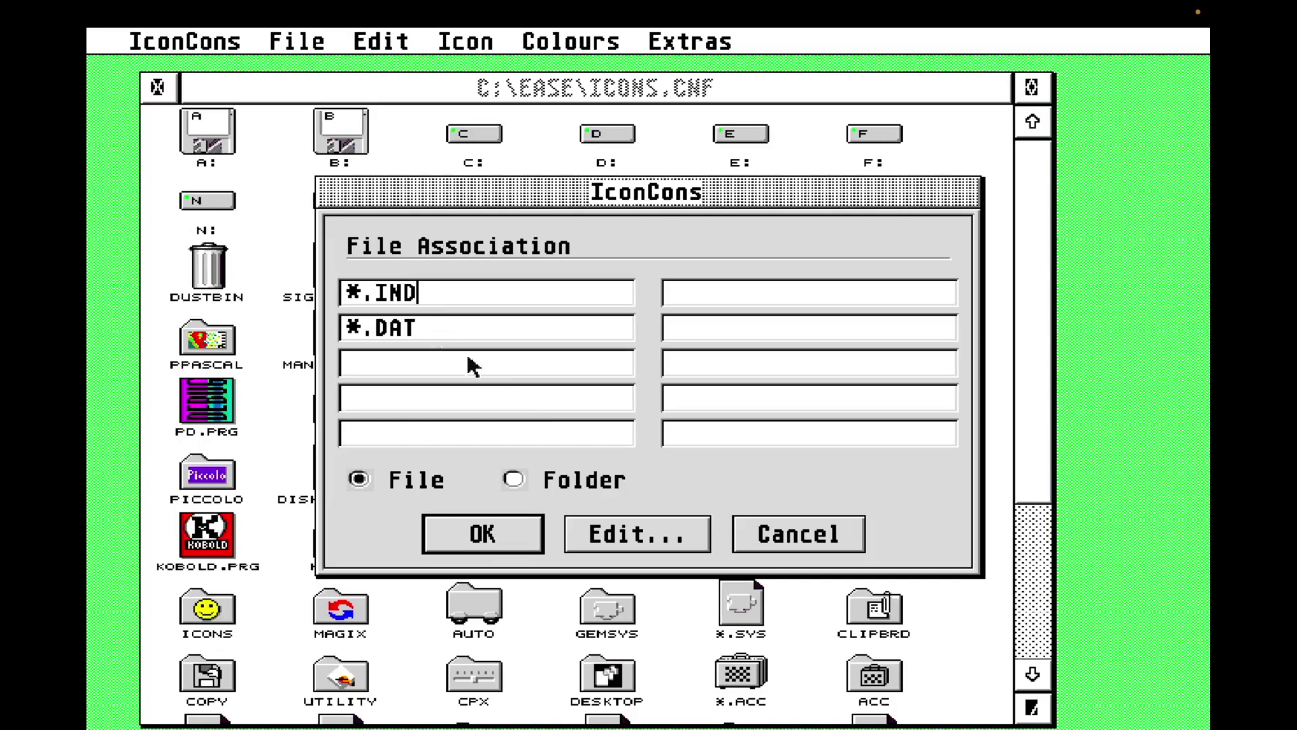
Cancel the association dialog and a new-icon attempt, then close the ICONS.CNF window
left_click(771, 541)
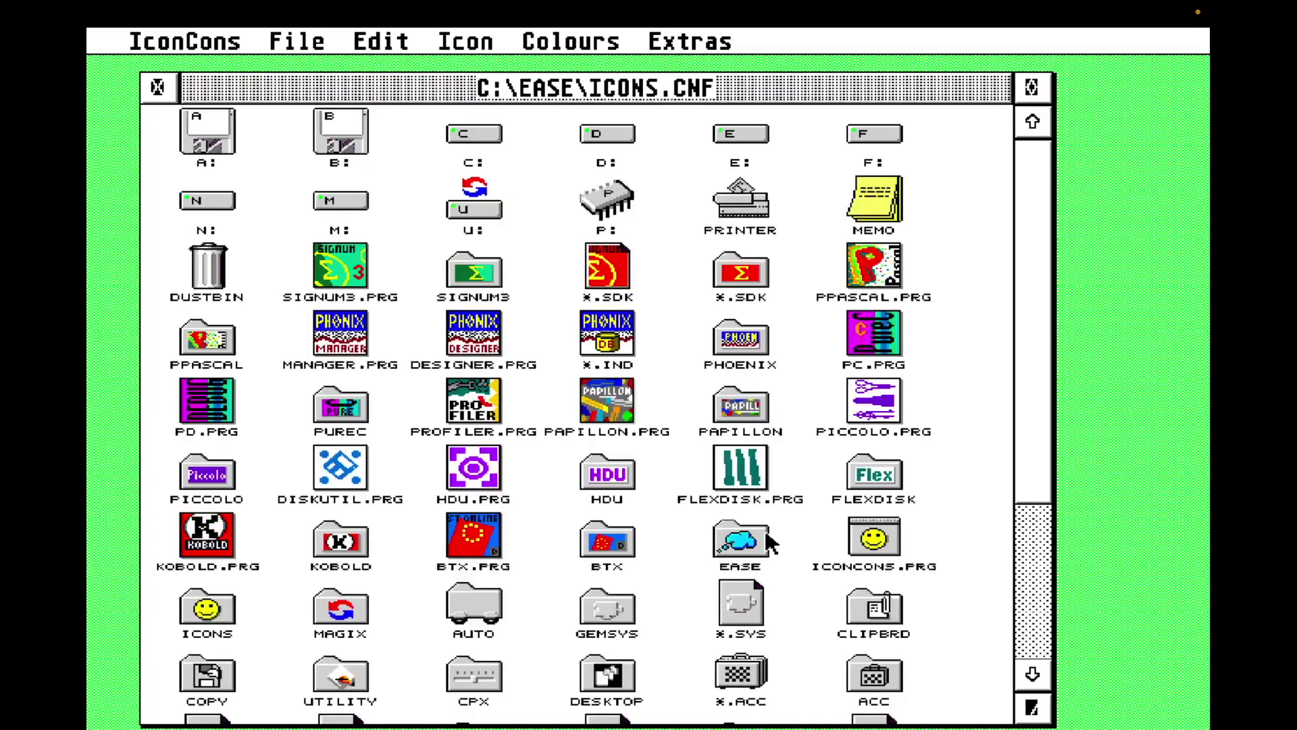
mouse_move(466, 40)
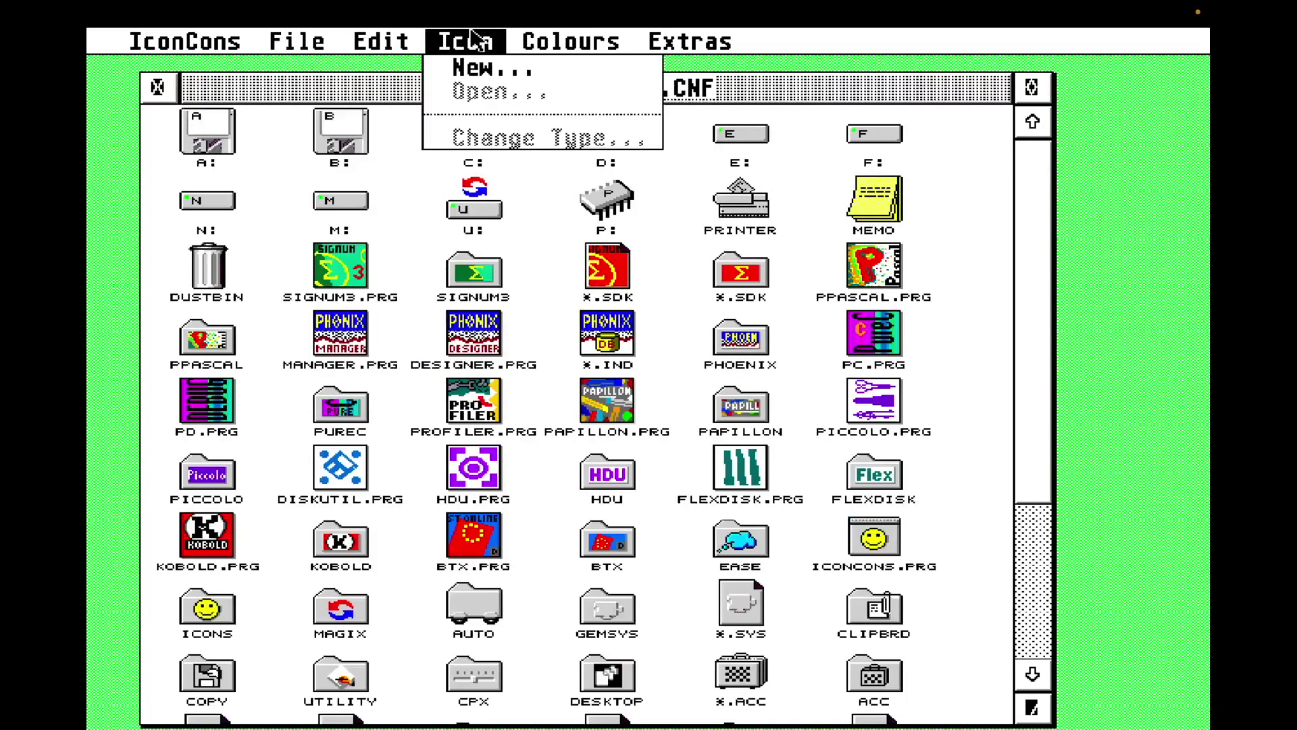
left_click(477, 70)
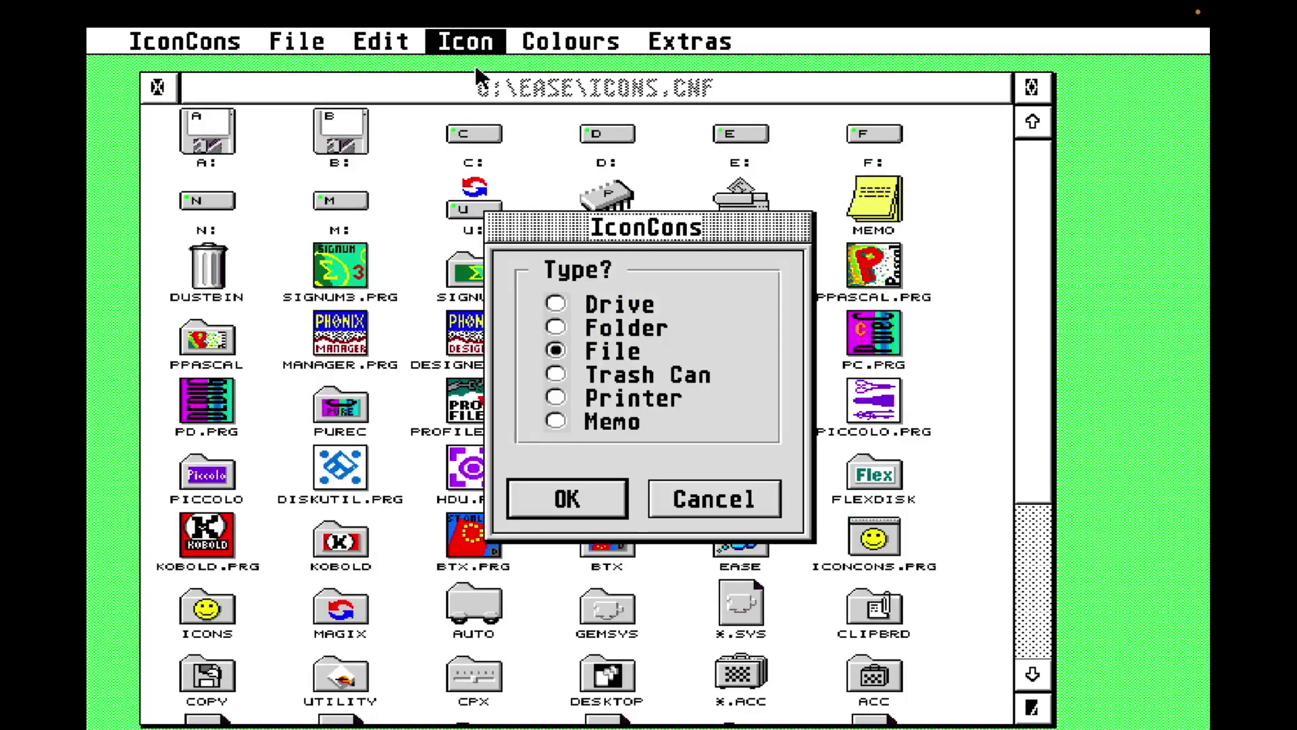
left_click(713, 500)
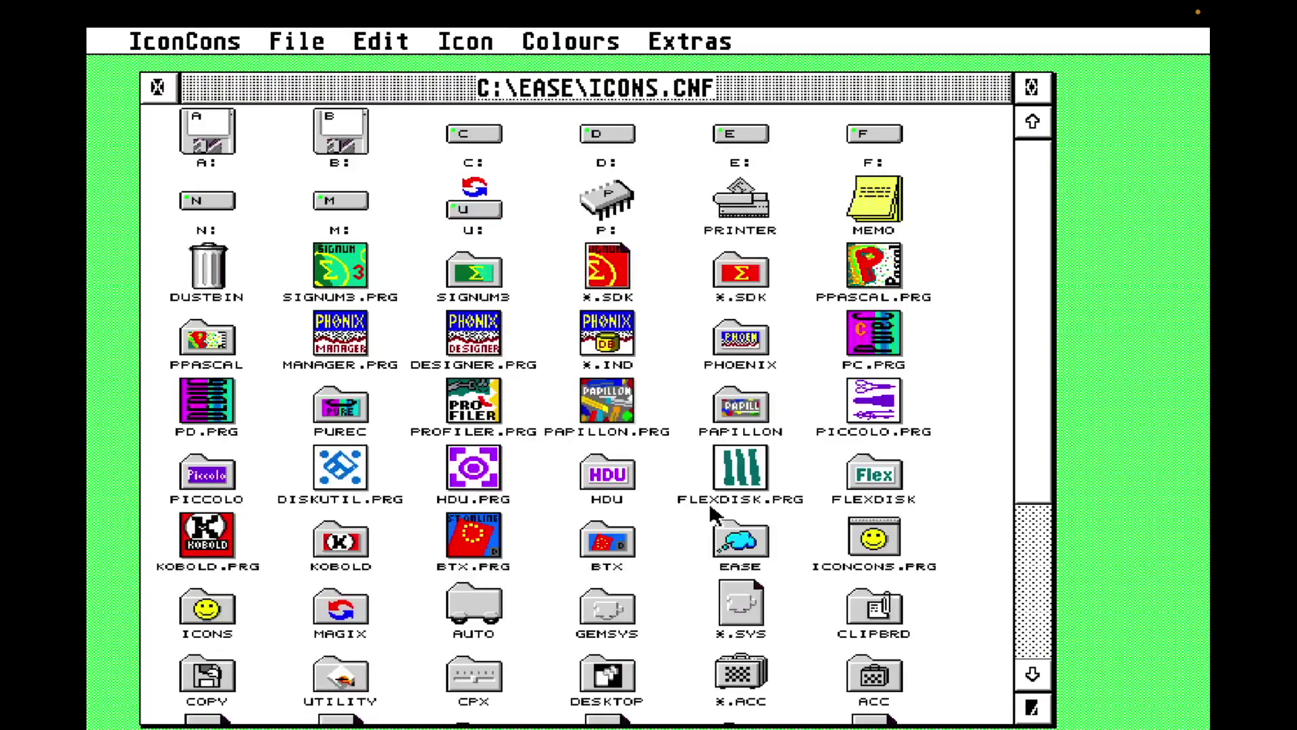
left_click(160, 87)
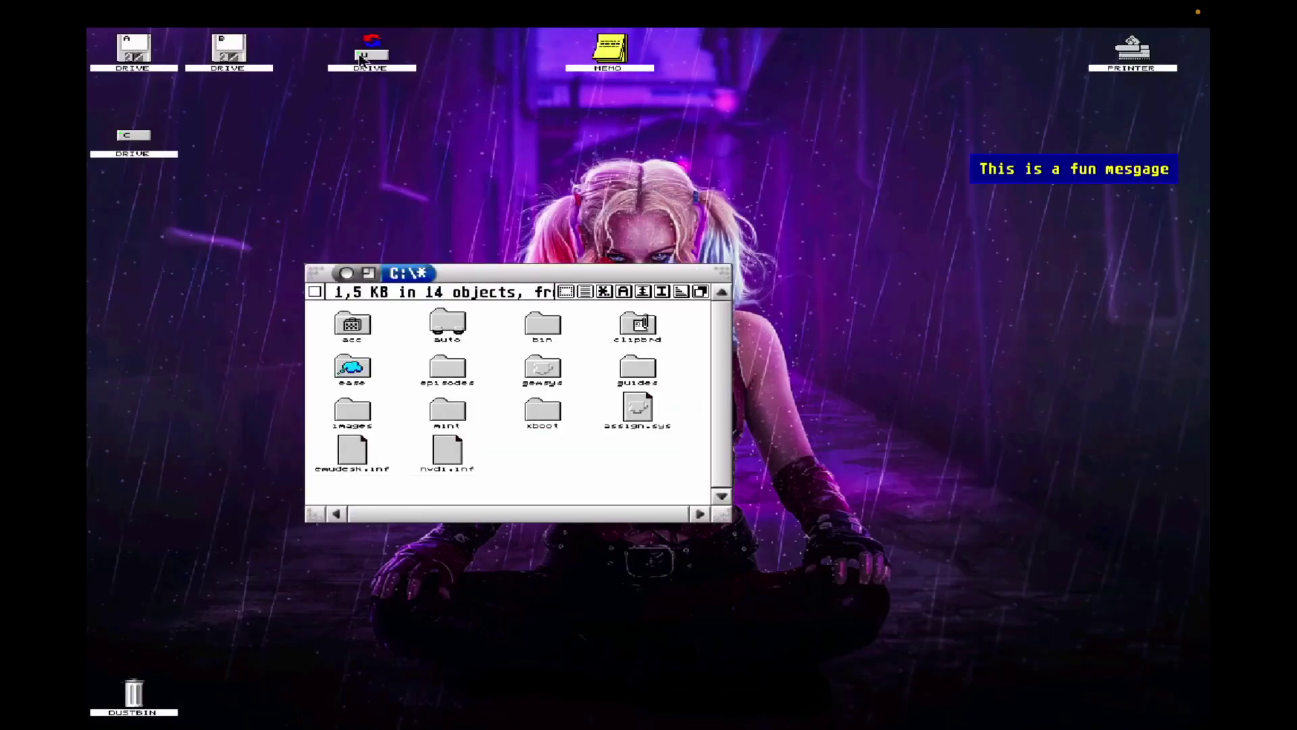
Open the U drive and select its bin, etc and opt folders
double_click(364, 58)
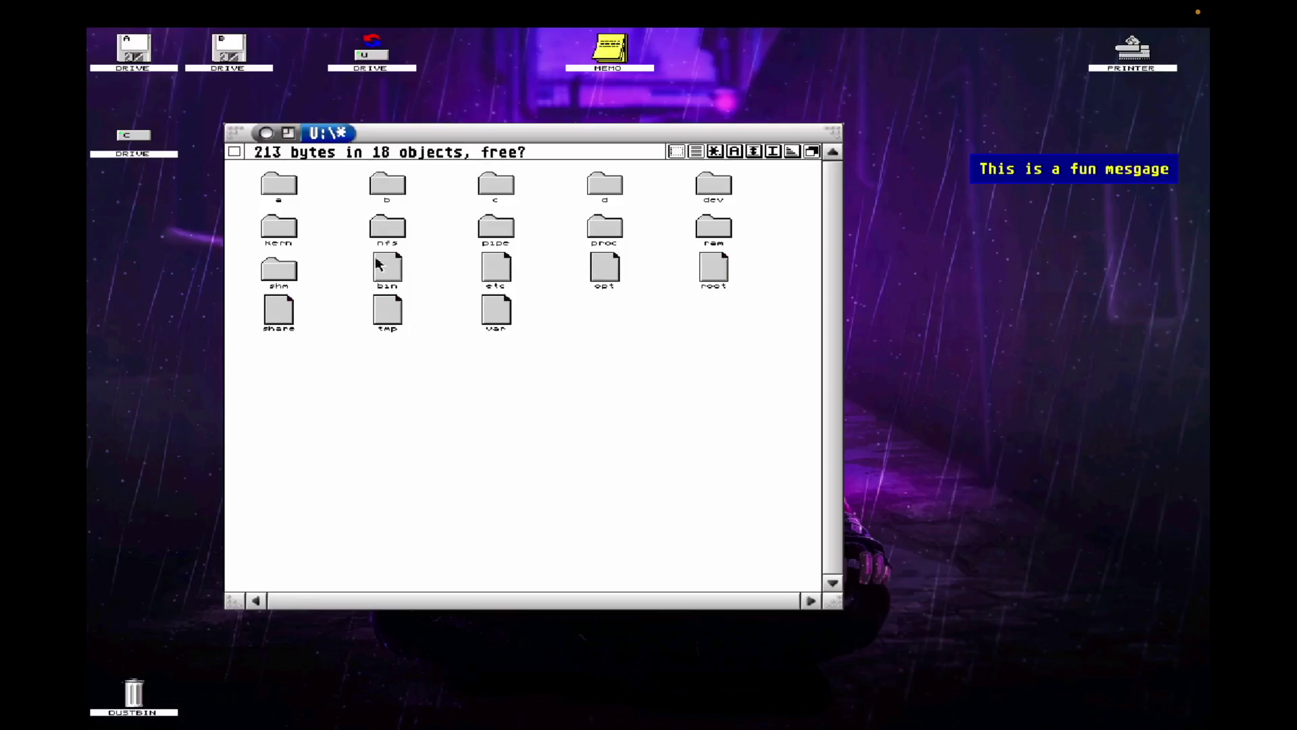
left_click(389, 276)
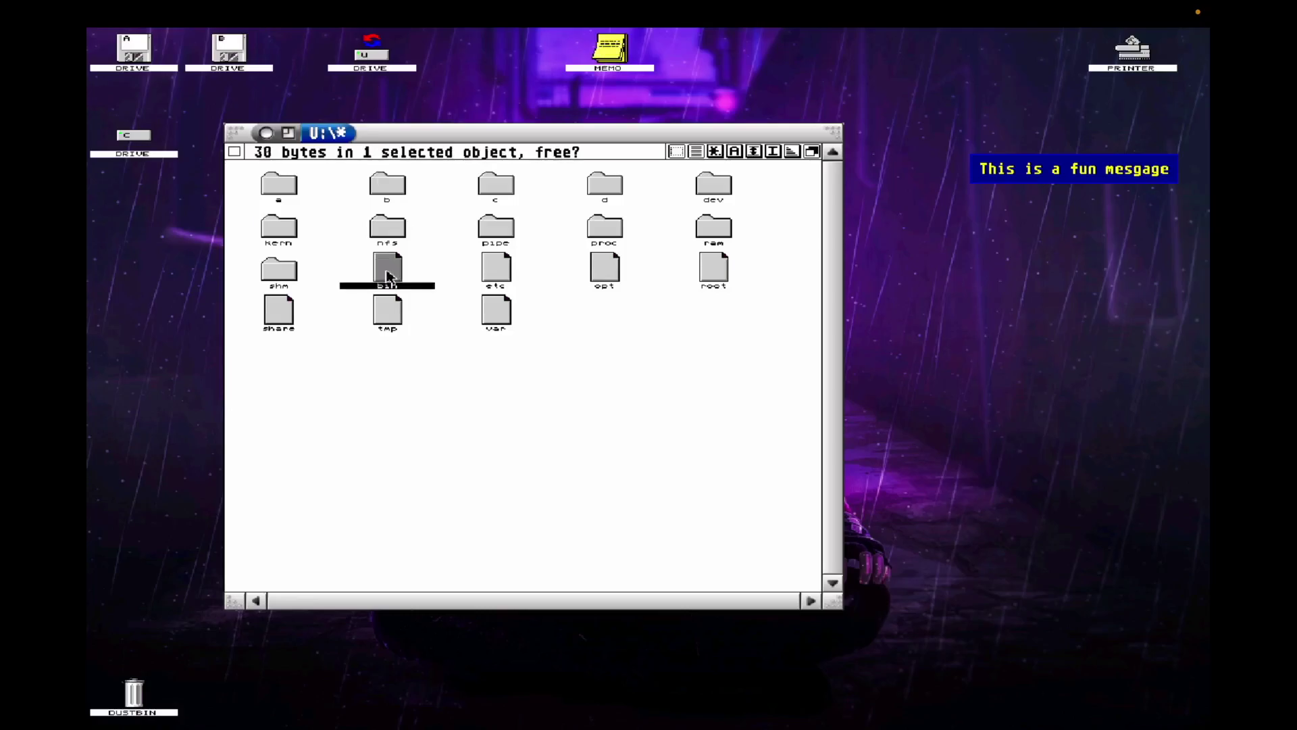
left_click(501, 269)
left_click(613, 263)
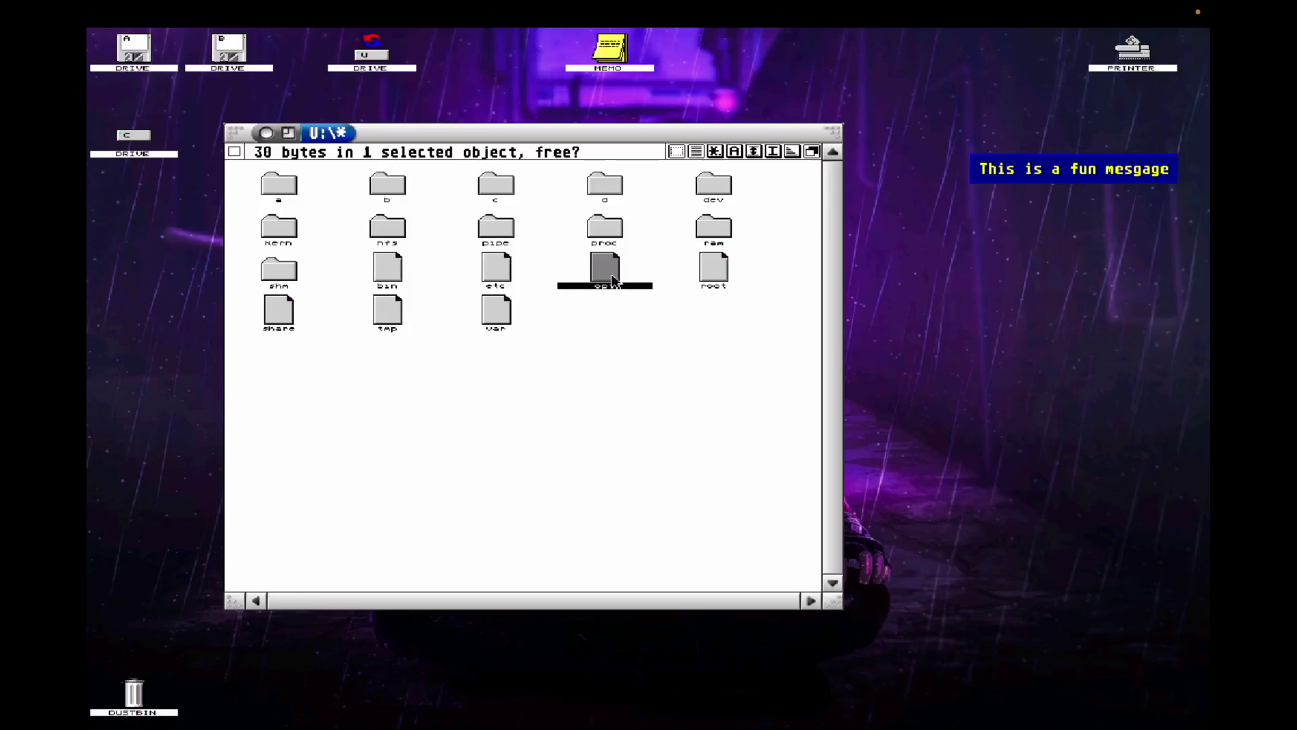
Try opening opt on U: and cancel the resulting read-error alert
double_click(614, 280)
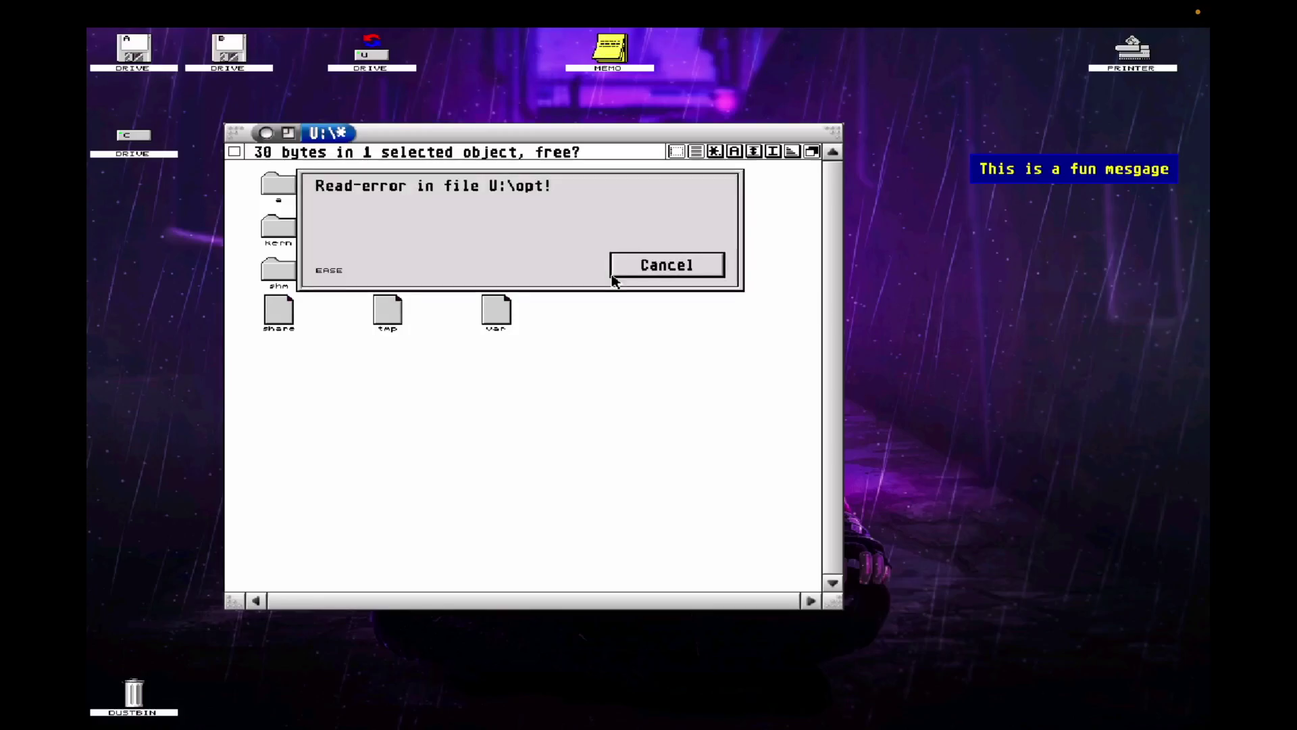
left_click(639, 268)
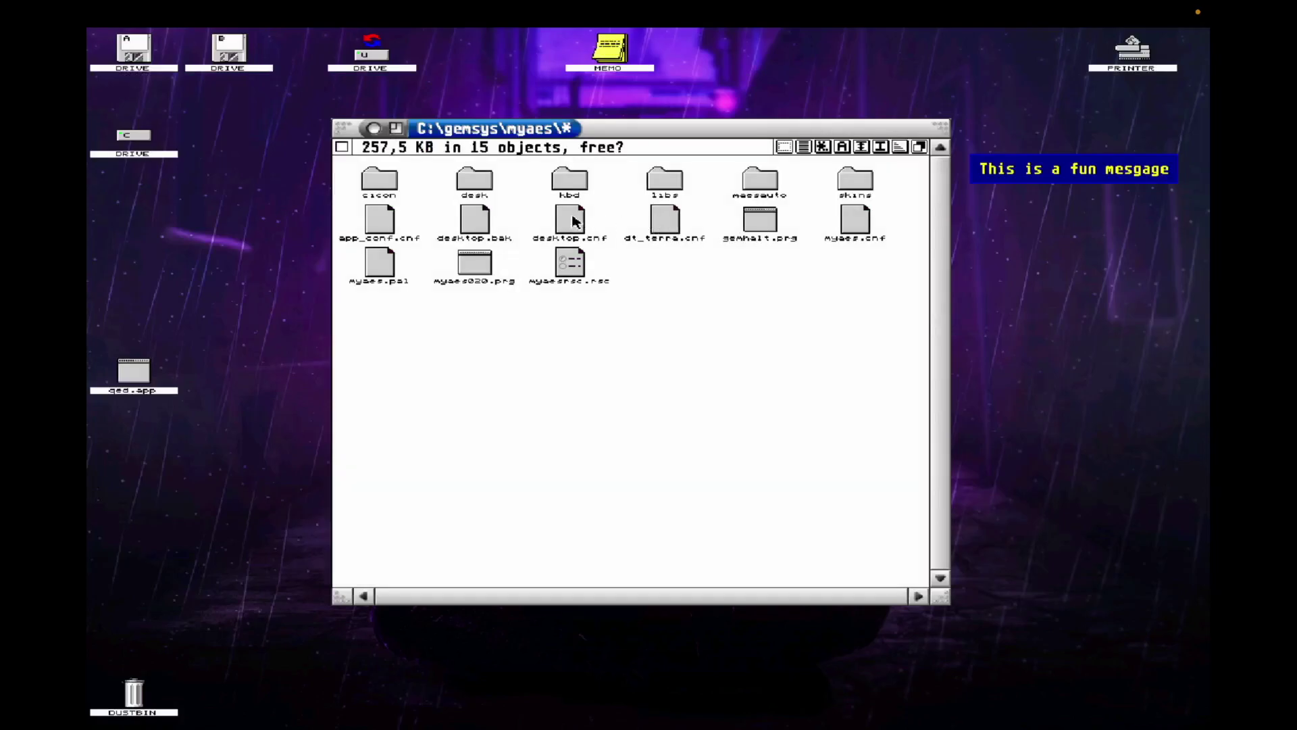
Open desktop.cnf in qed and save it as dt_ease.cnf, overwriting the existing copy
left_click_drag(571, 223, 135, 368)
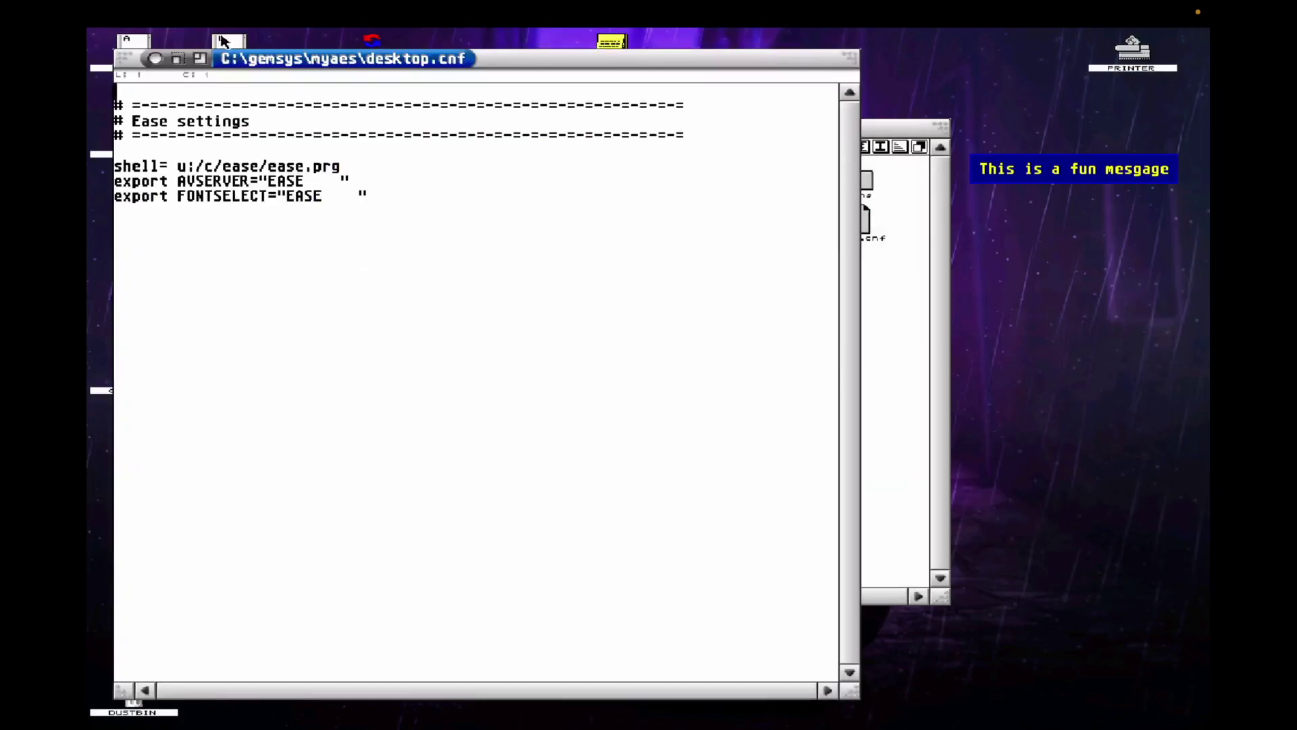
mouse_move(219, 34)
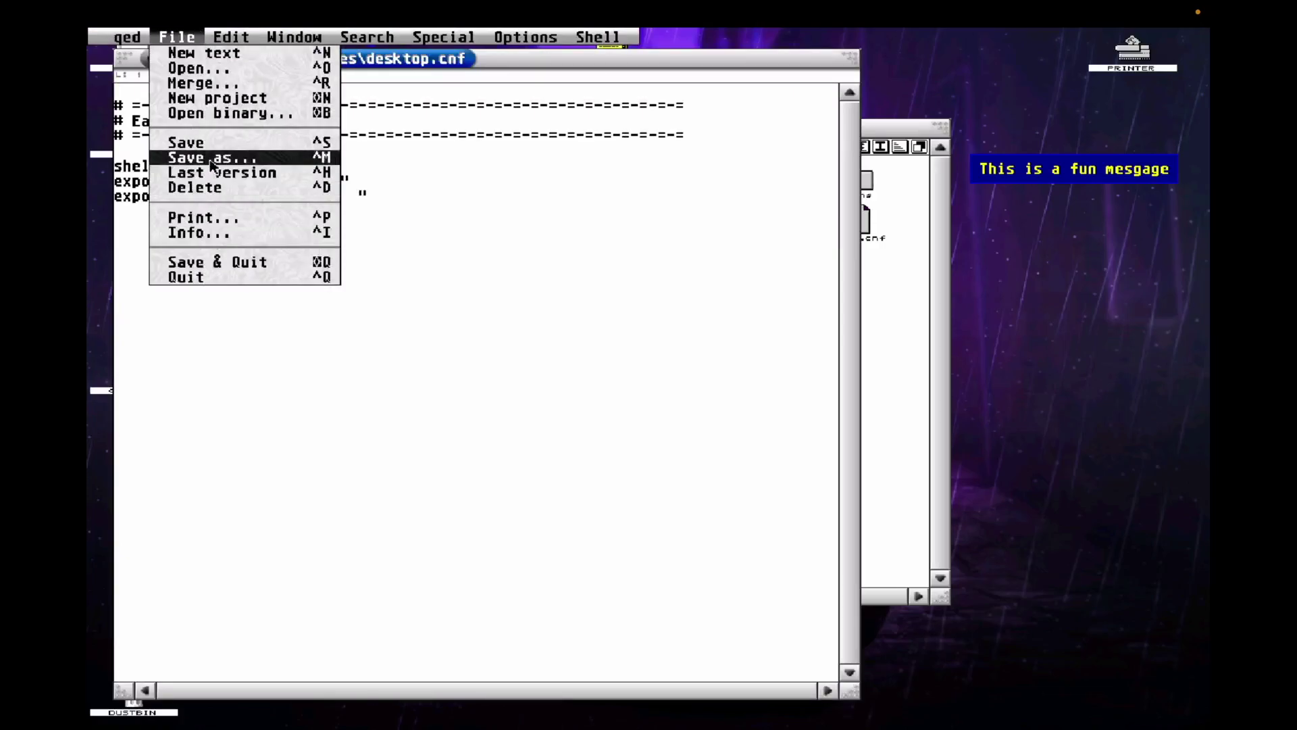
left_click(213, 157)
key("BackSpace")
key("BackSpace")
key("BackSpace")
key("BackSpace")
key("BackSpace")
key("BackSpace")
key("BackSpace")
key("BackSpace")
key("BackSpace")
key("BackSpace")
key("BackSpace")
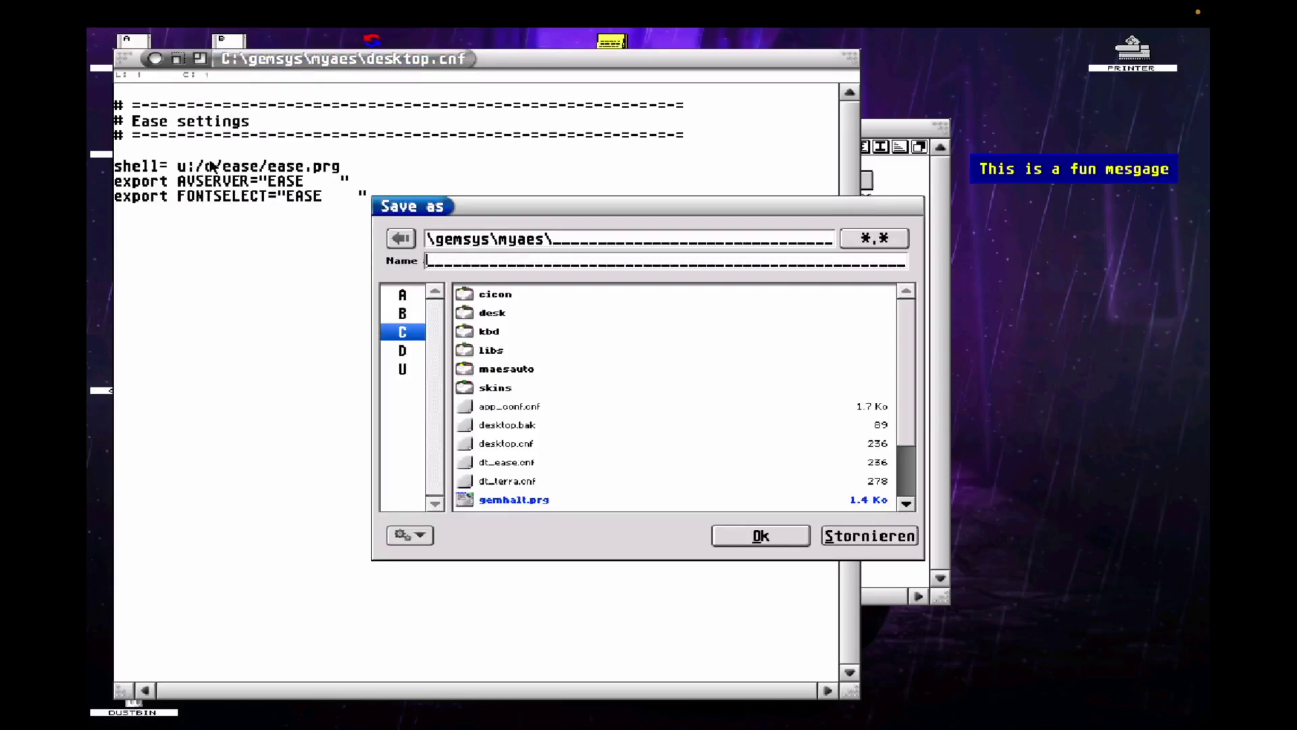
type("dt_ease.cnf")
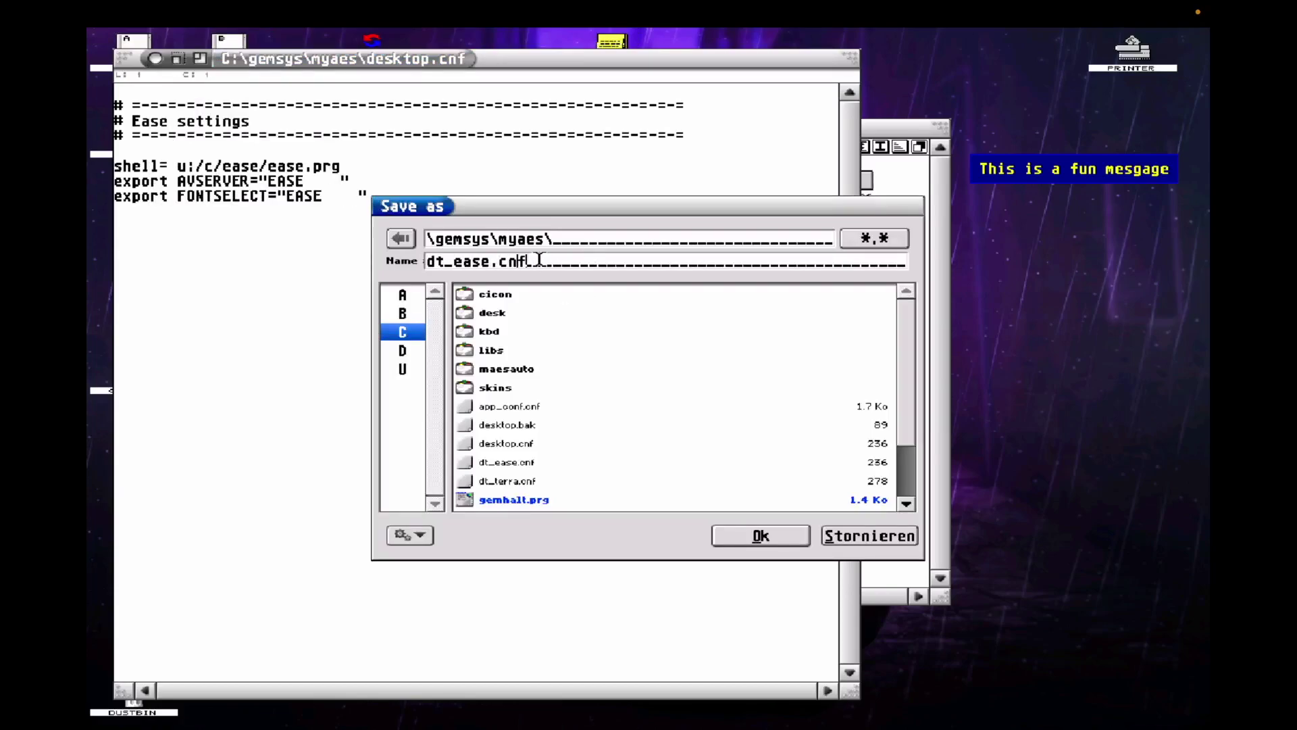
left_click(784, 537)
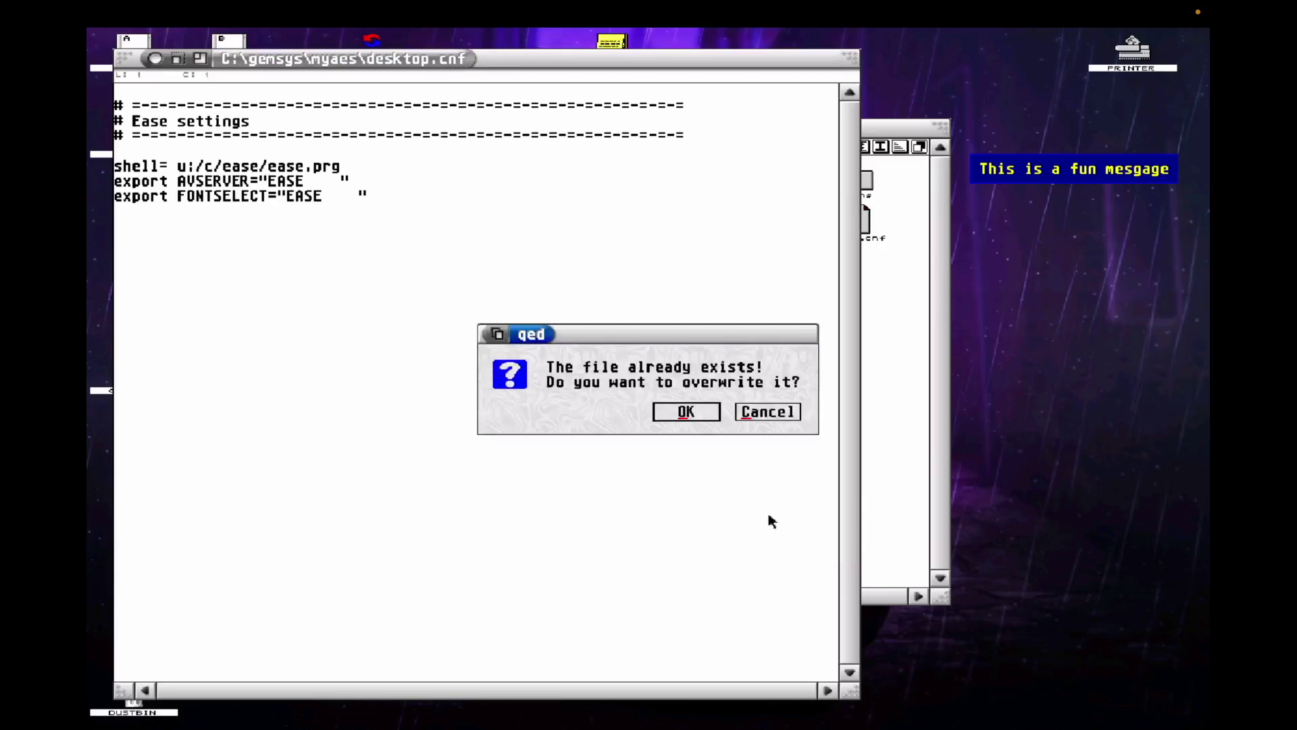
left_click(686, 412)
left_click(652, 406)
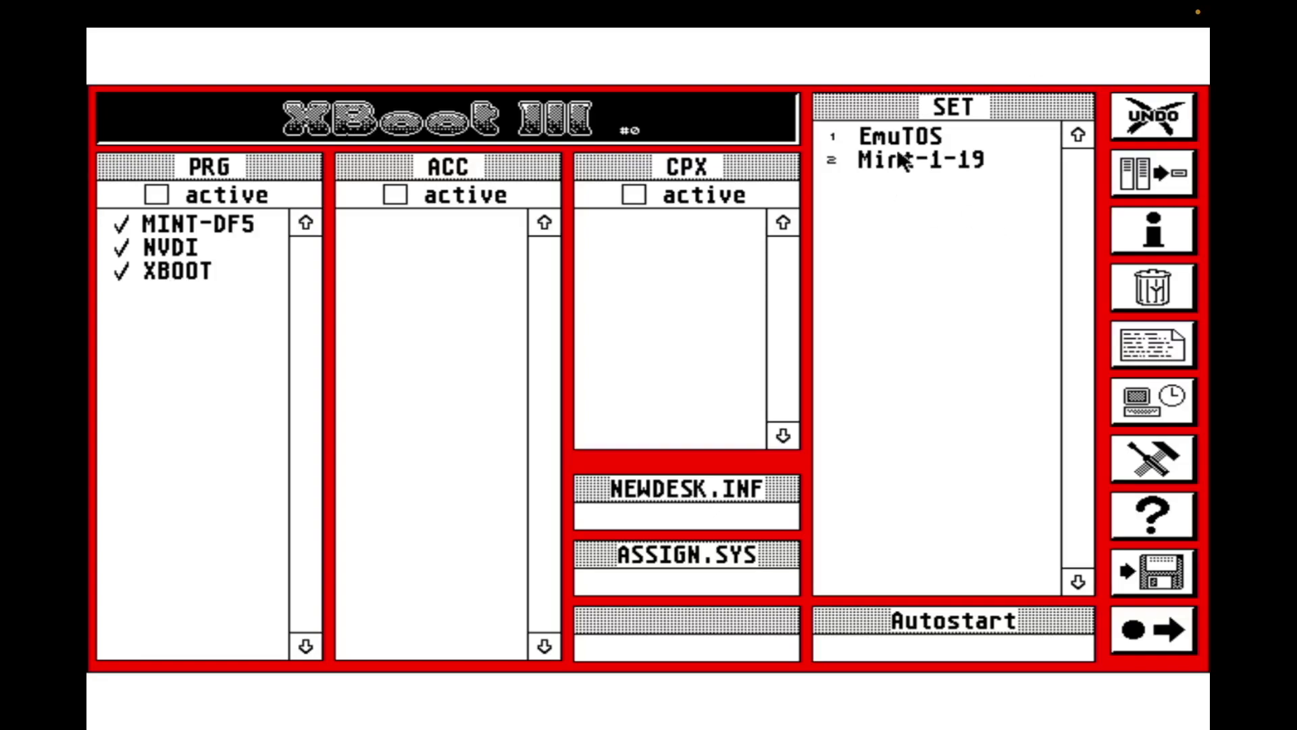
Create a new boot set named Mint-TerraDsk after the Mint-1-19 set
left_click(898, 158)
left_click(1172, 184)
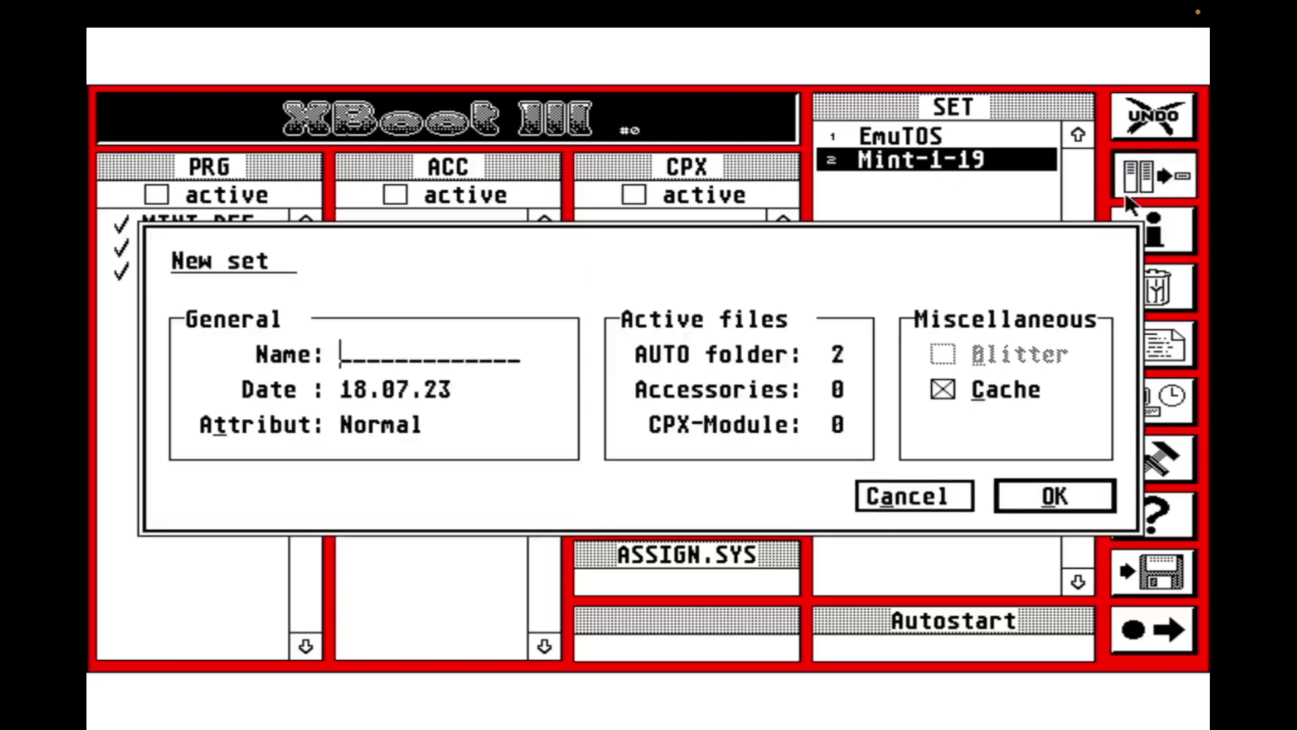
type("Mint")
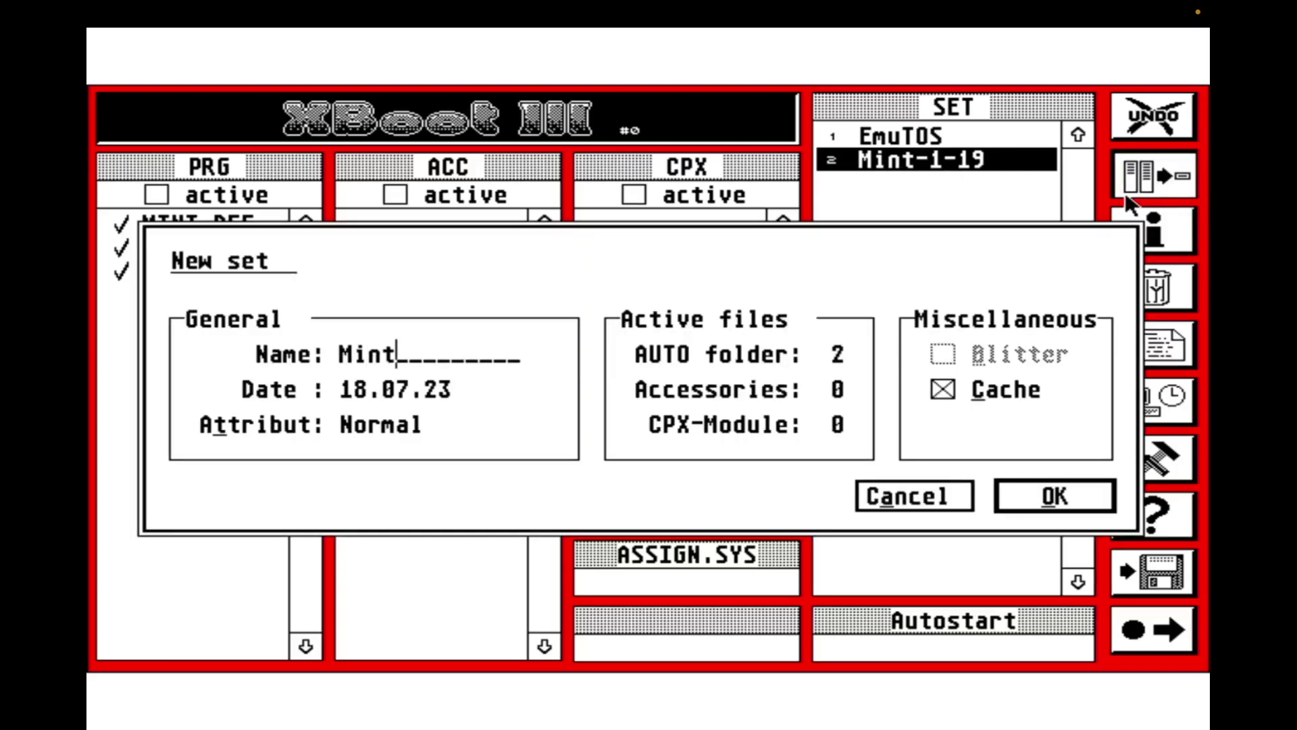
type("-Terr")
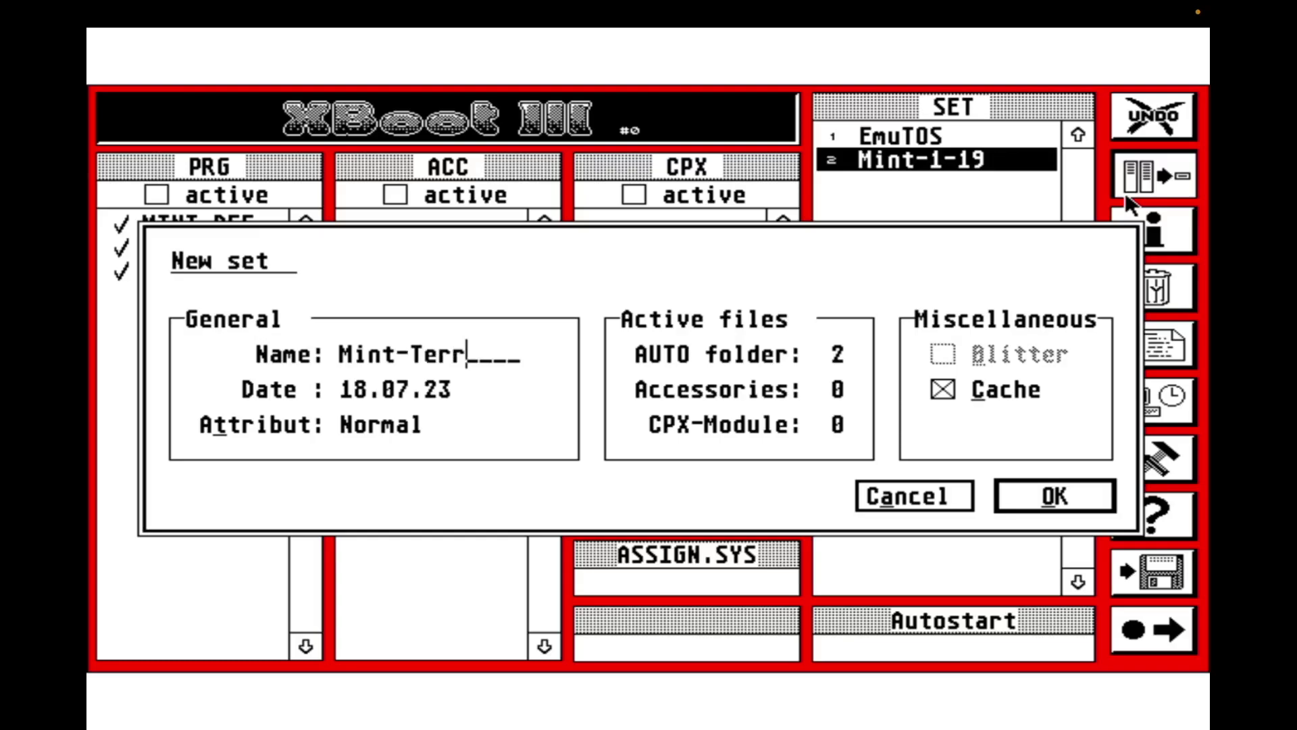
type("aDsk")
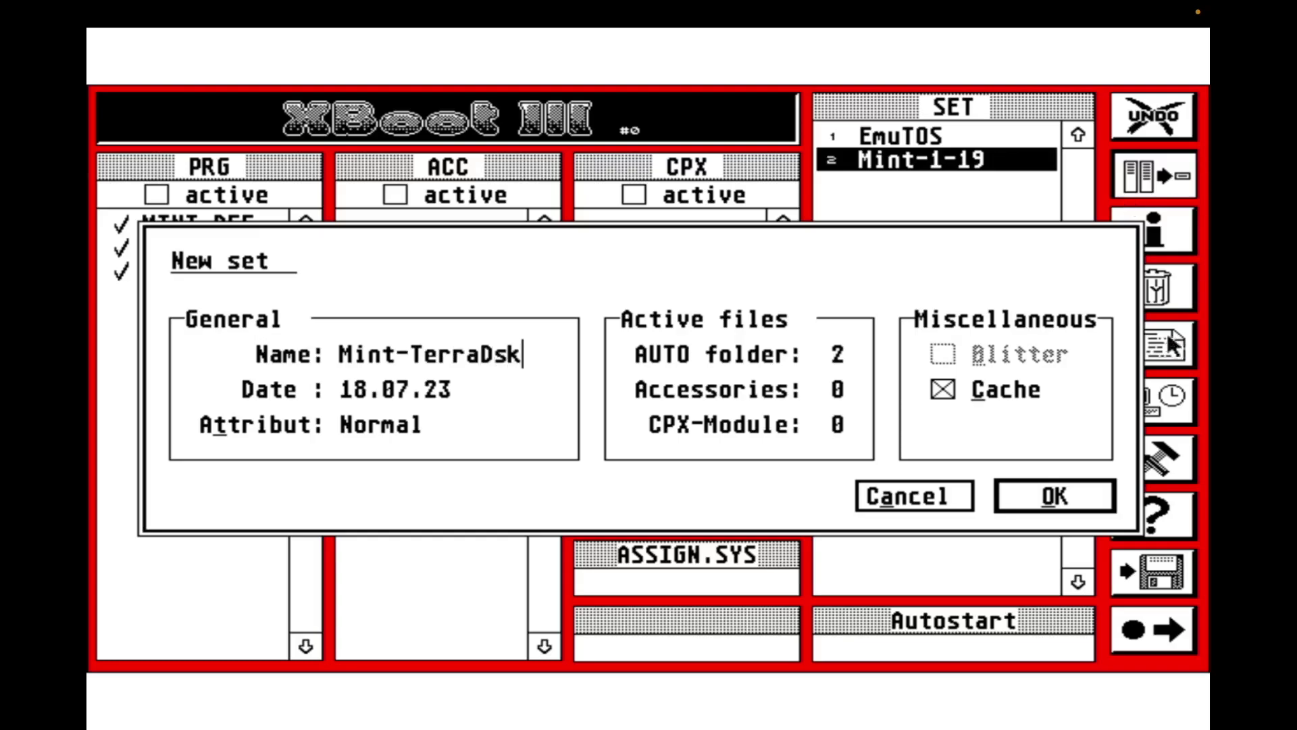
left_click(1051, 497)
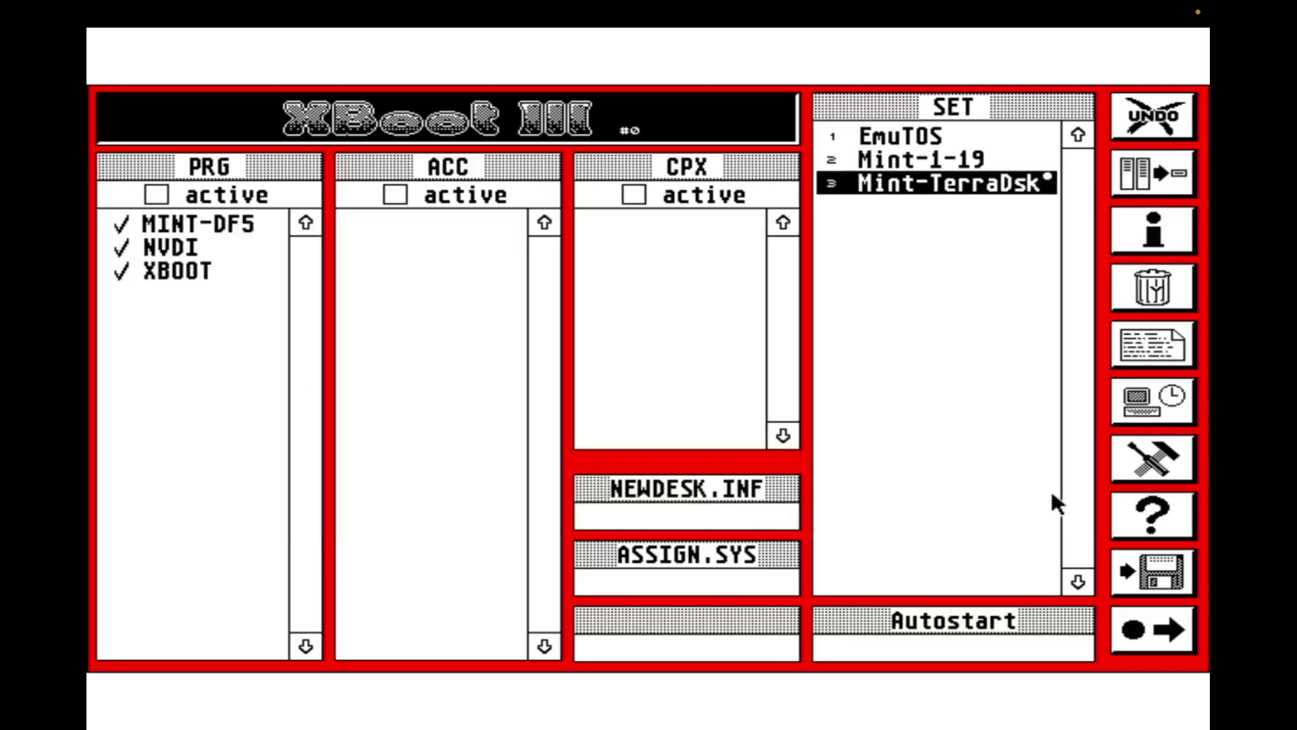
Give Mint-TerraDsk the command 'copy \gemsys\myaes\dt_terra.cnf \gemsys\myaes\desktop.cnf' and save the sets
left_click(1151, 353)
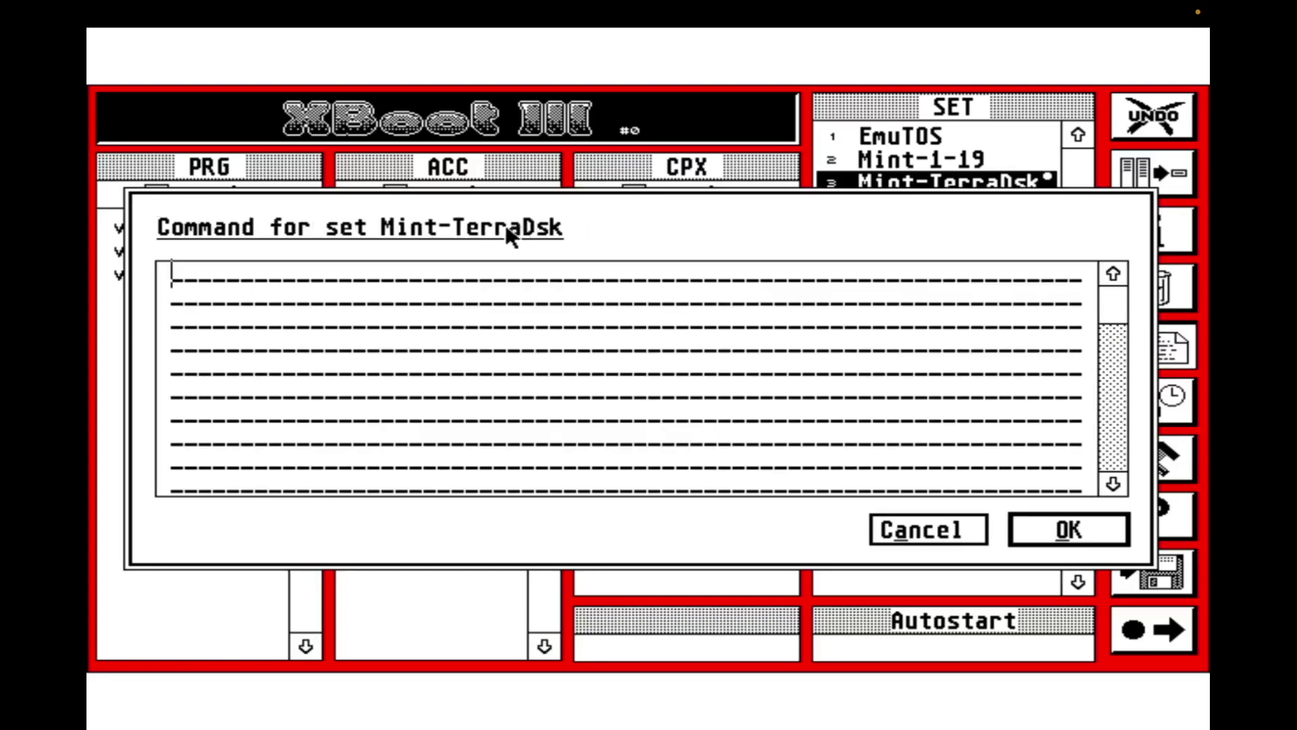
type("copy \\gemsys")
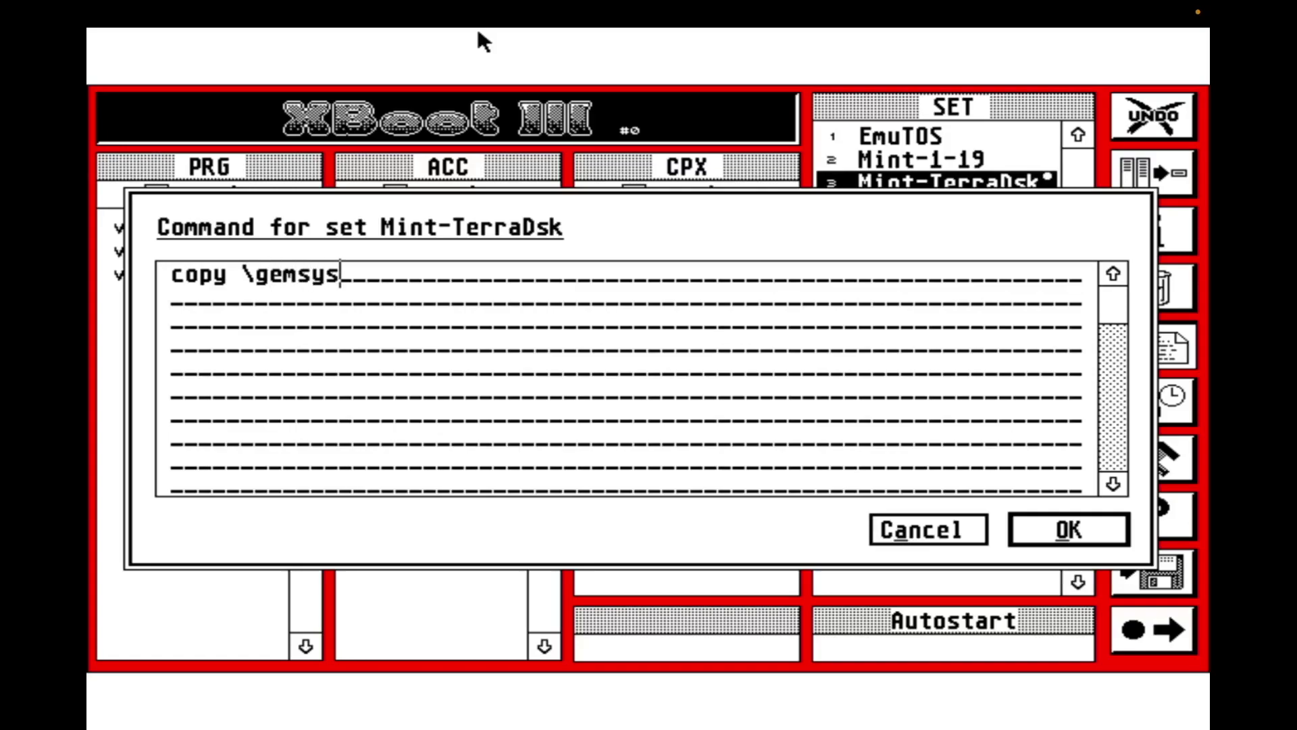
type("\\myaes")
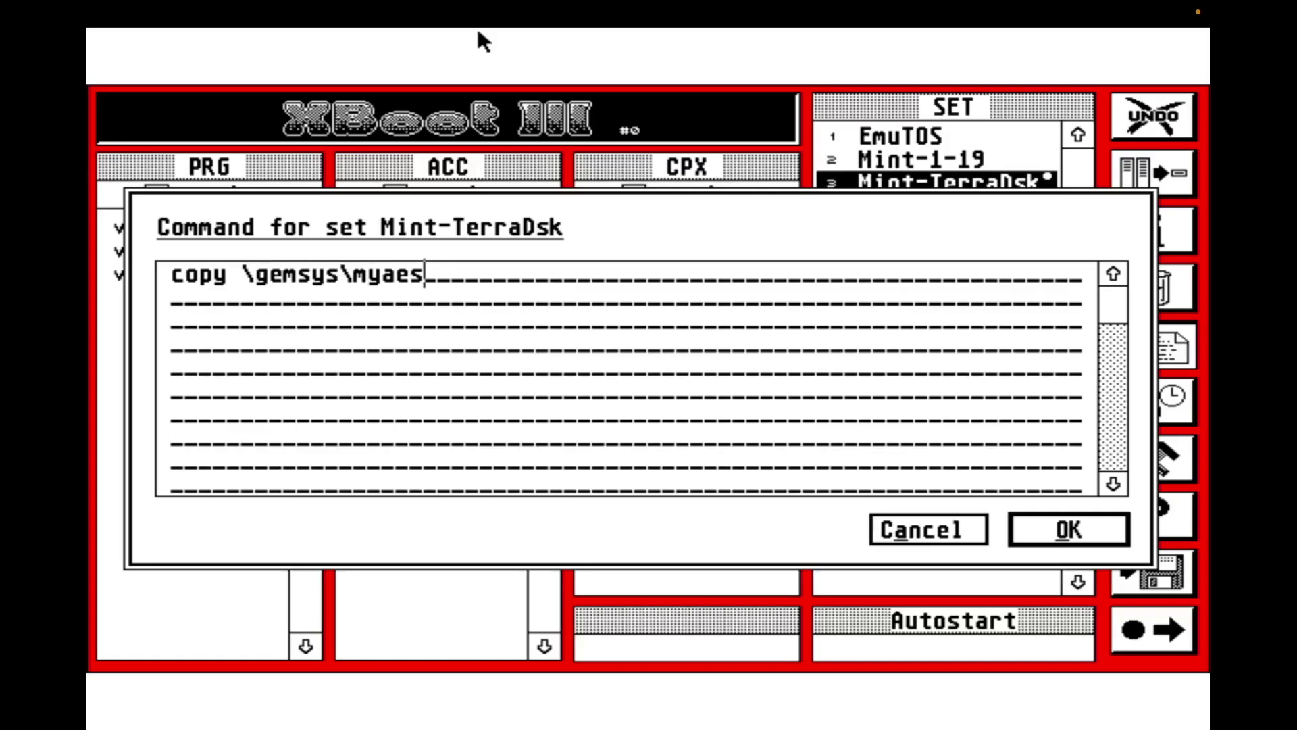
type("\\dt_terra.")
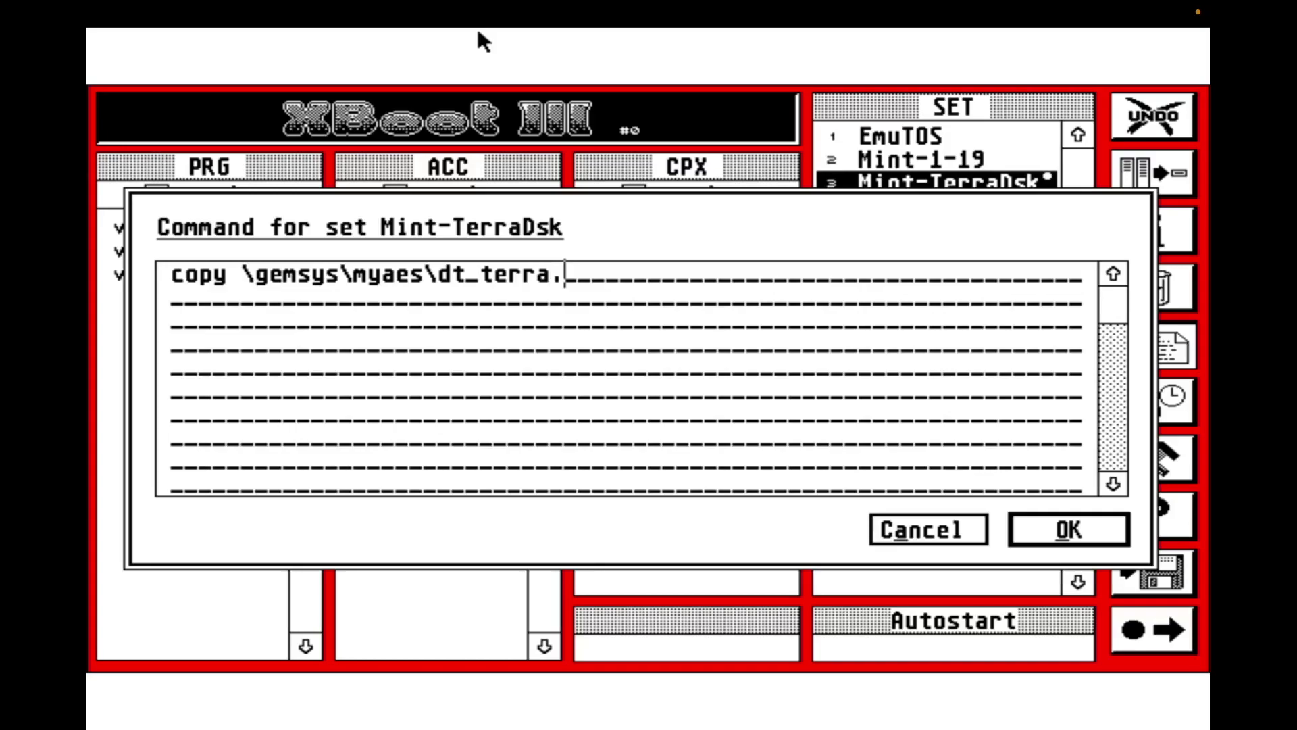
type("cnf \\gemsys")
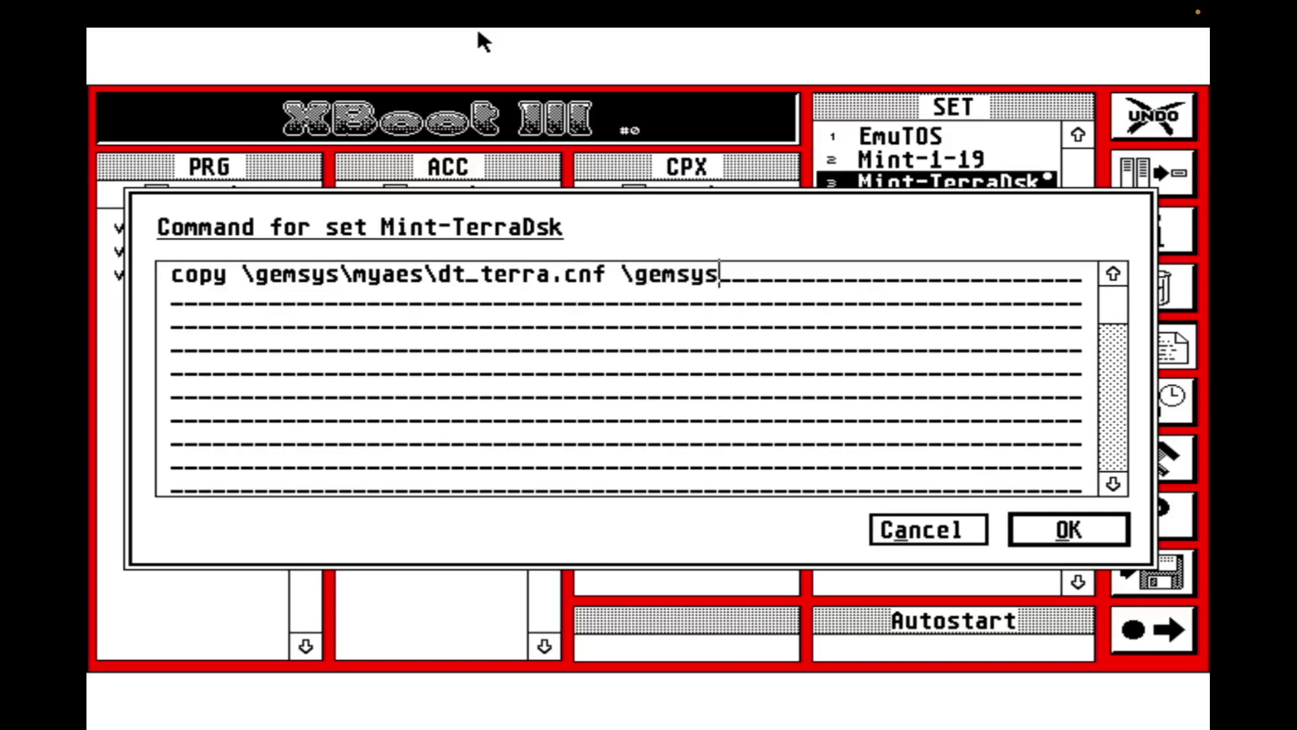
type("\\myaes\\desk")
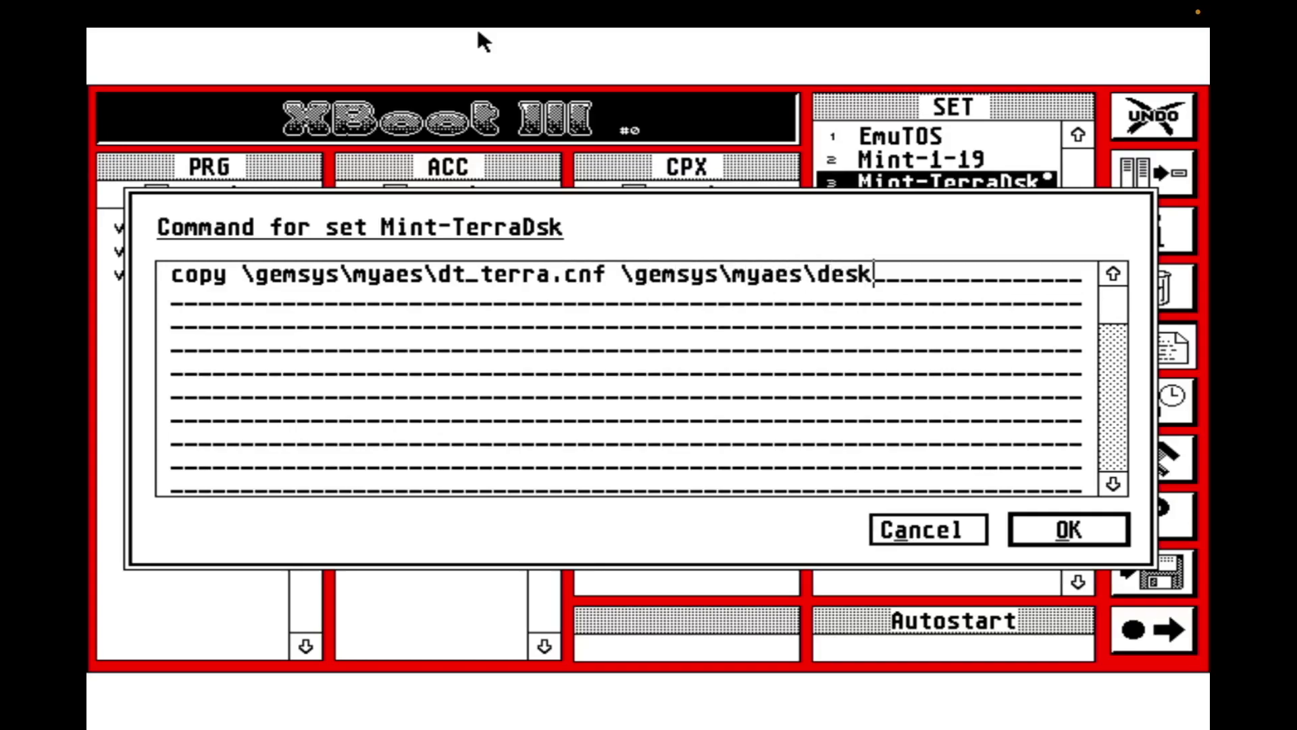
type("top.cnf")
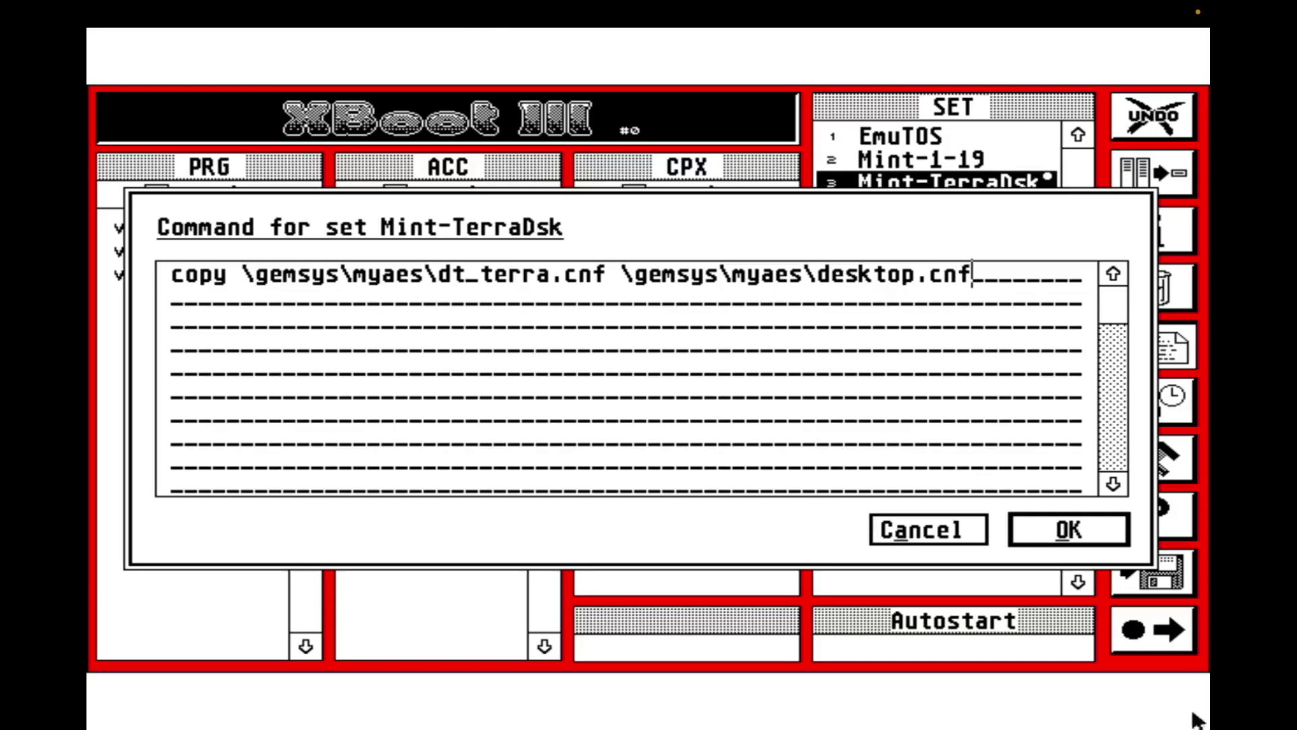
left_click(1058, 530)
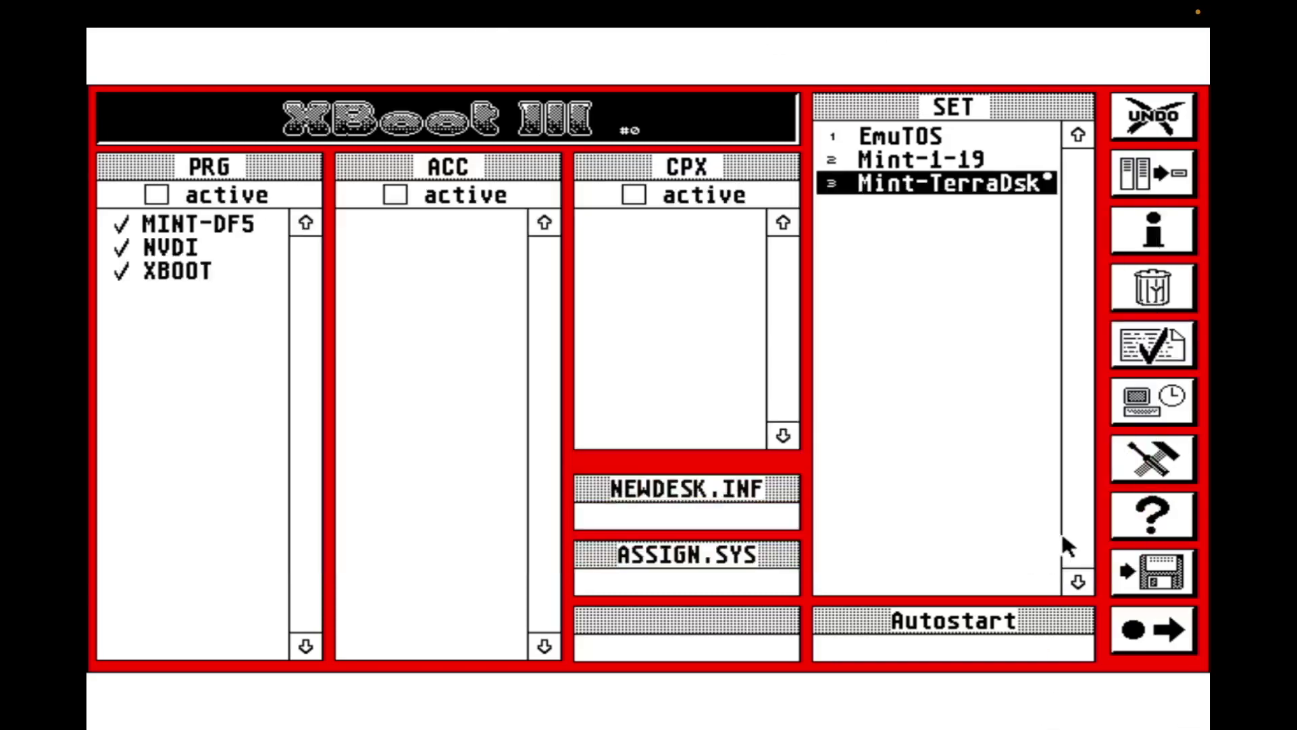
left_click(1161, 574)
Boot Mint-TerraDsk and confirm the TeraDesk info shows Tera Desktop V4.08
left_click(1170, 632)
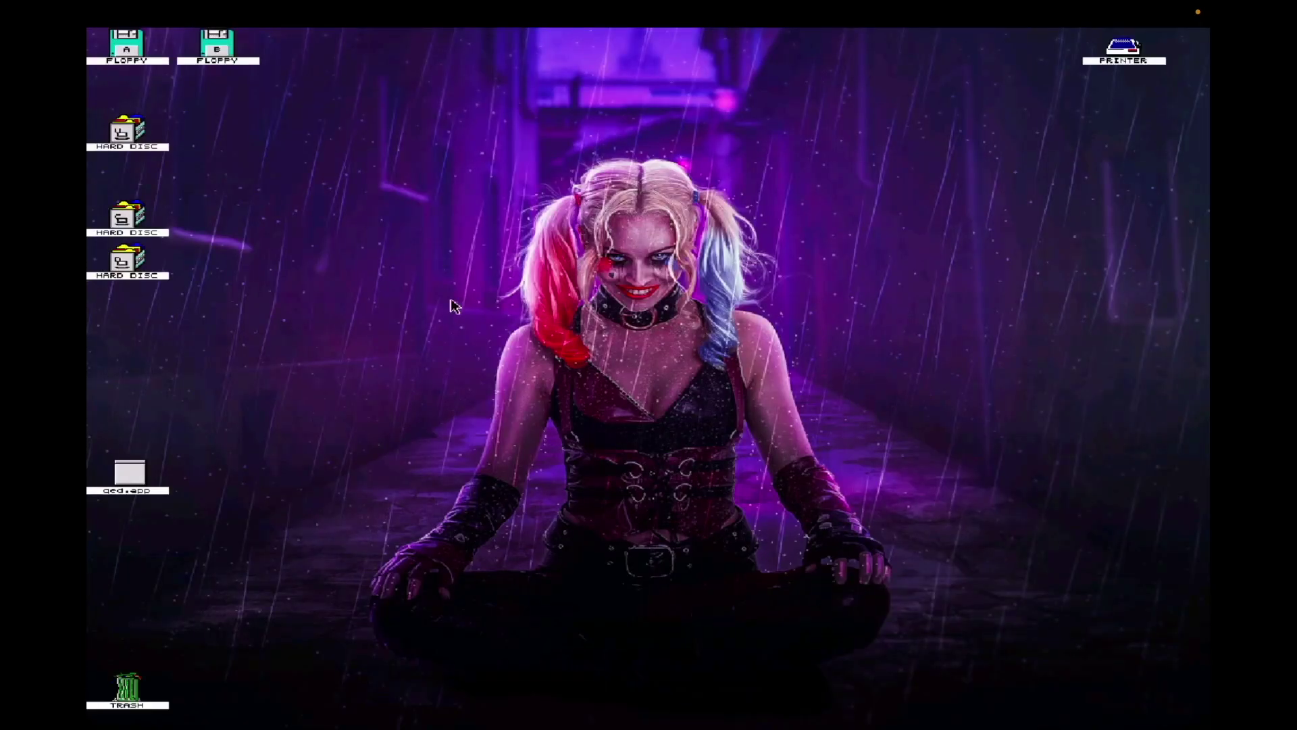
mouse_move(123, 33)
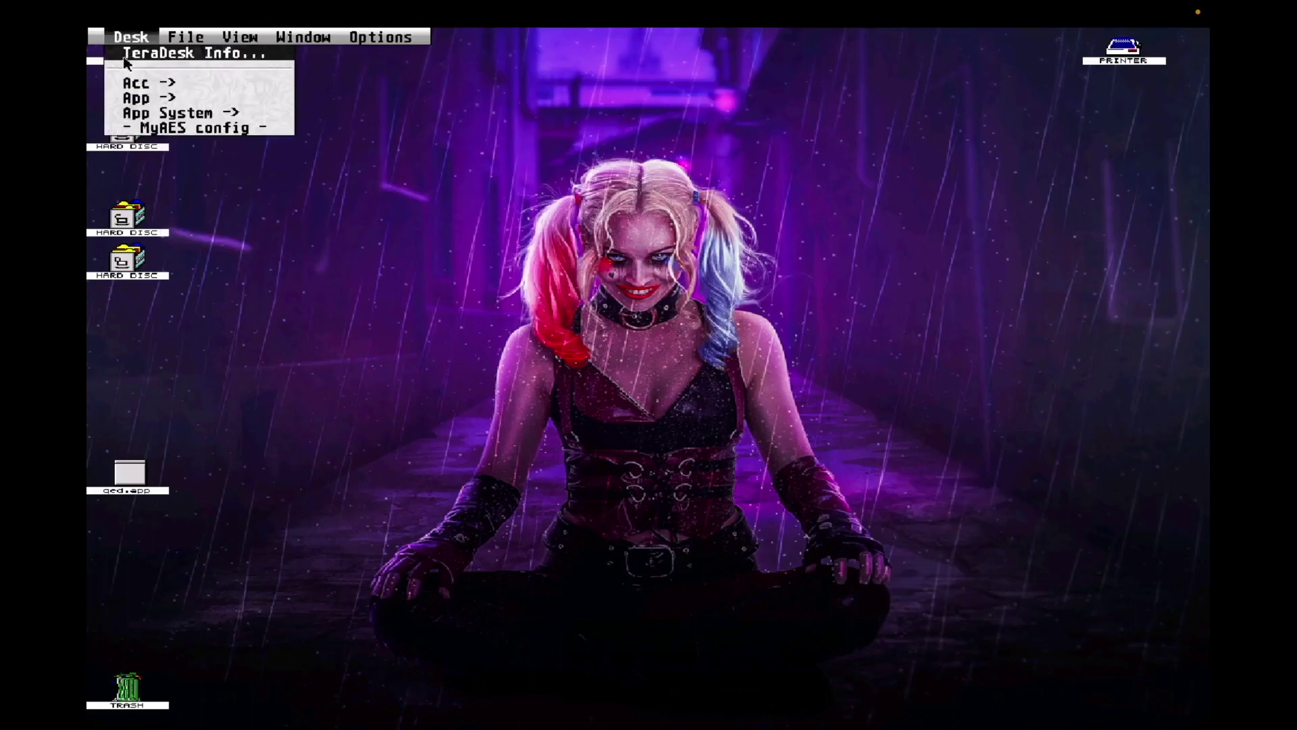
left_click(126, 52)
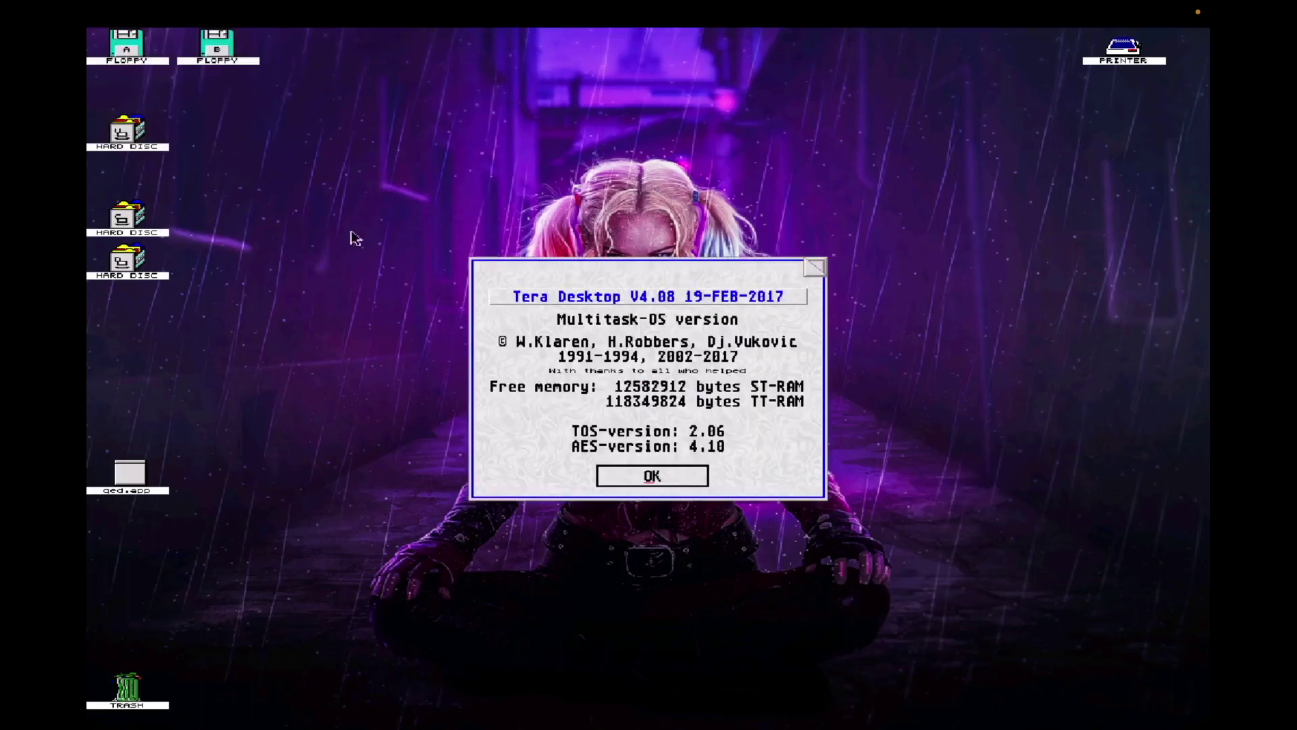
left_click(667, 478)
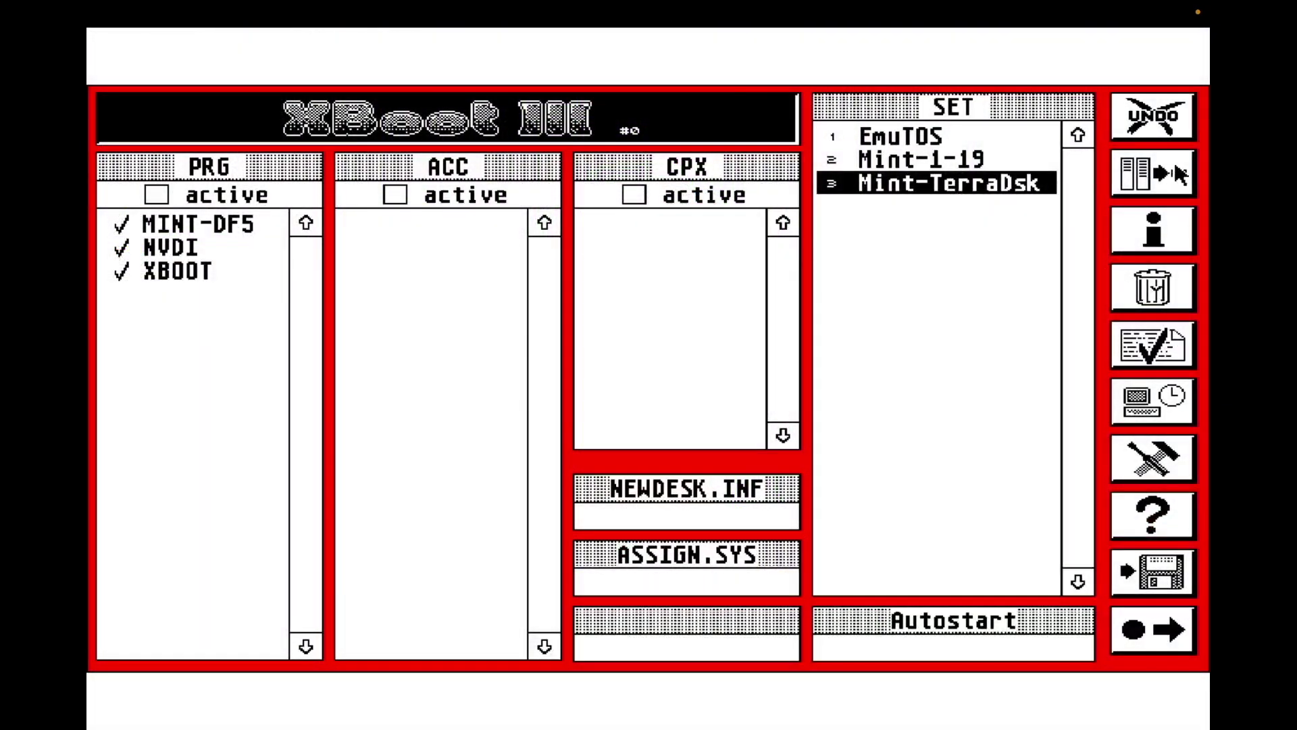
Create a new boot set named Mint-Ease
left_click(1179, 174)
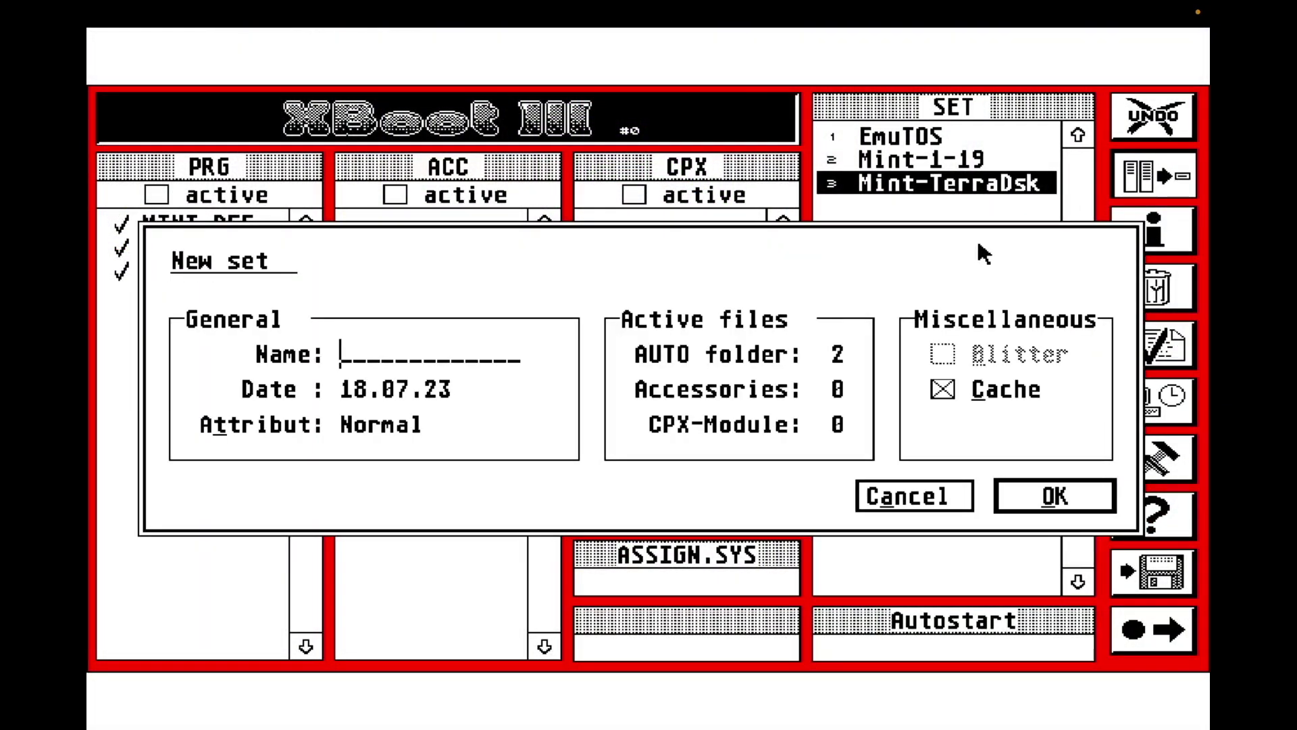
type("Mint-Ease")
left_click(1074, 495)
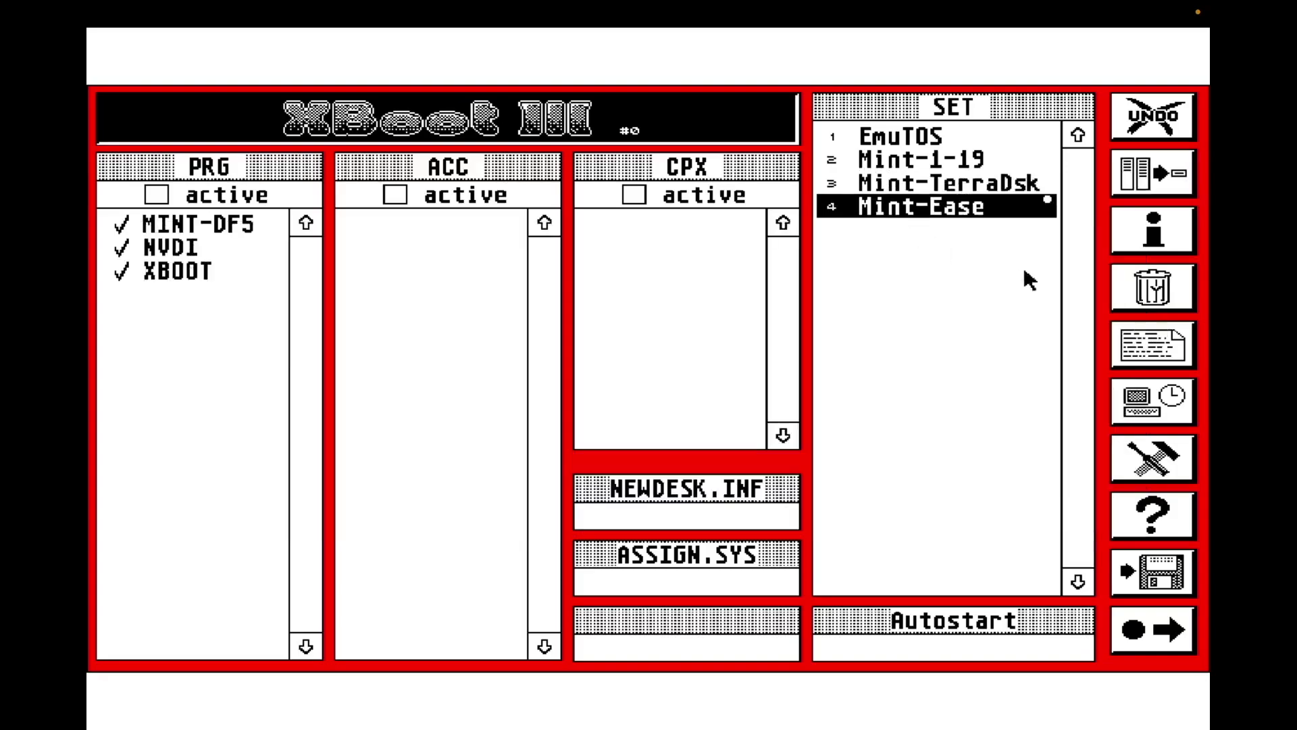
Set Mint-Ease's command to 'copy \gemsys\myaes\dt_ease.cnf \gemsys\myaes\desktop.cnf'
left_click(1163, 347)
type("copy \\gem")
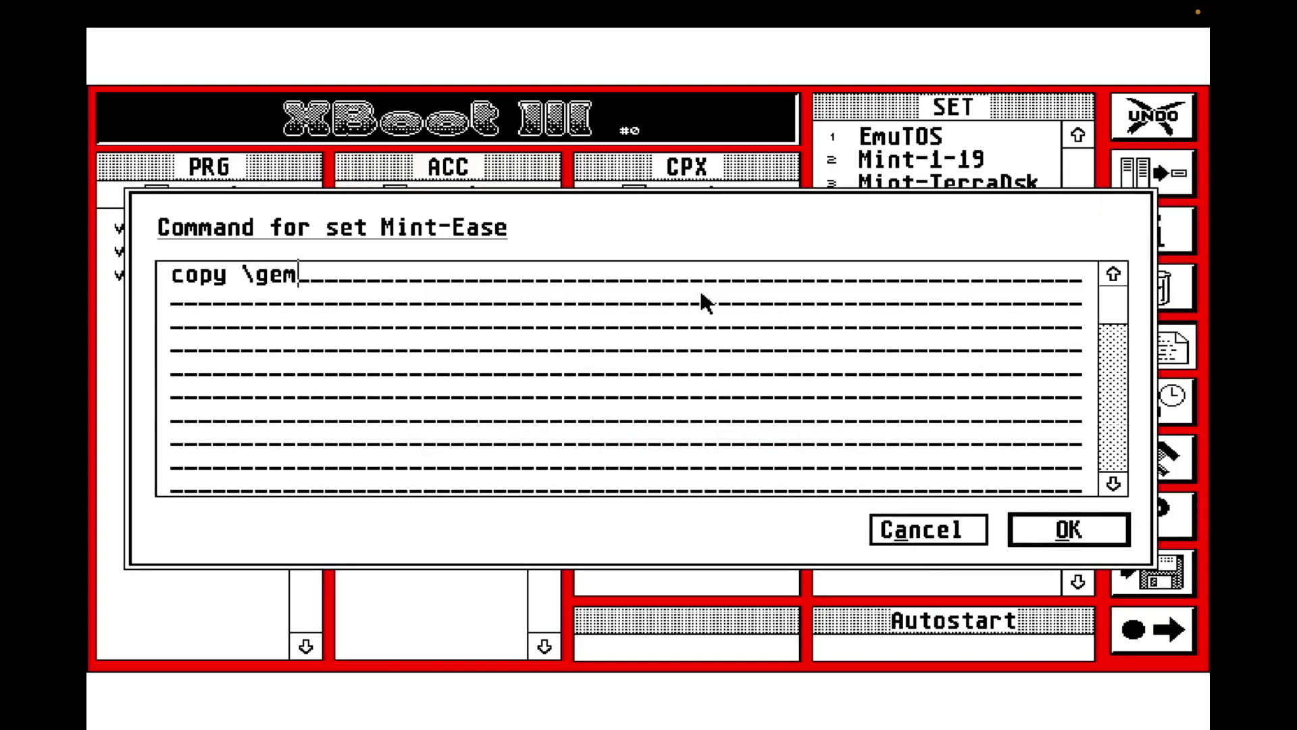
type("sys\\myaes\\")
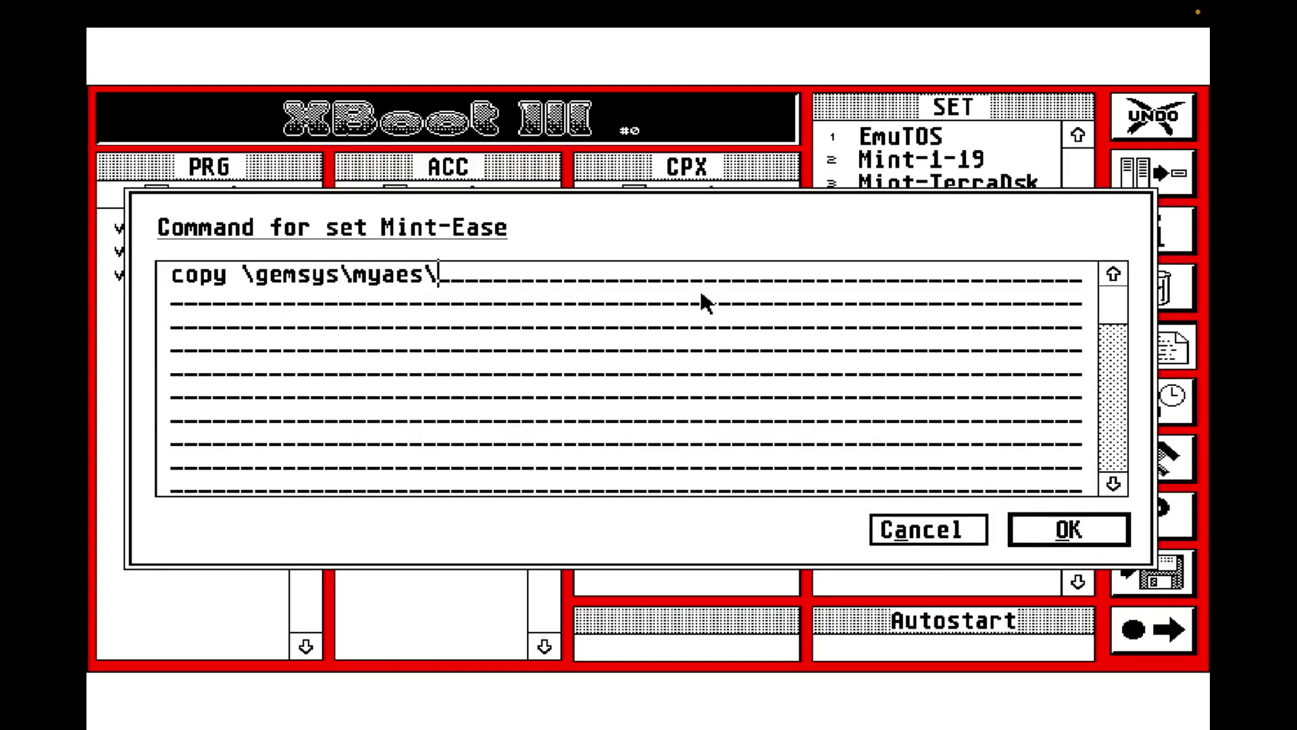
type("dt_ease.cnf ")
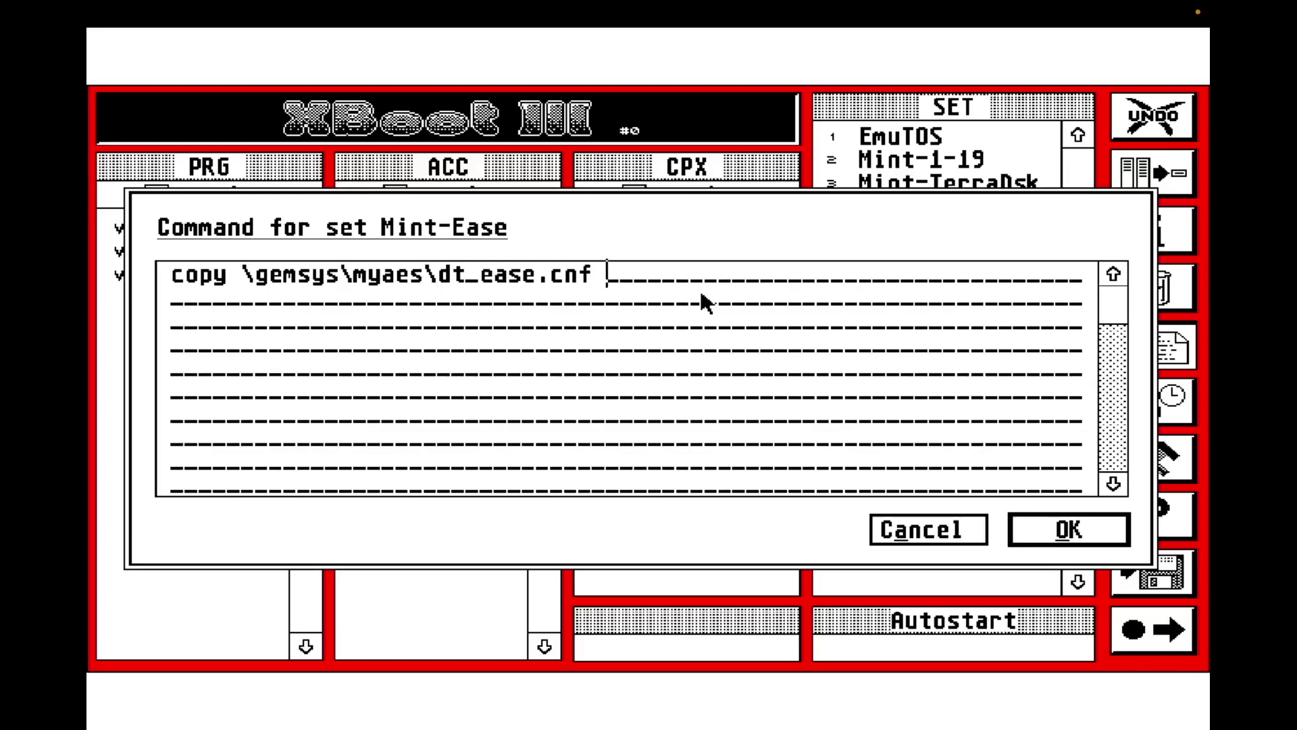
type("\\gemsys\\myaes\\")
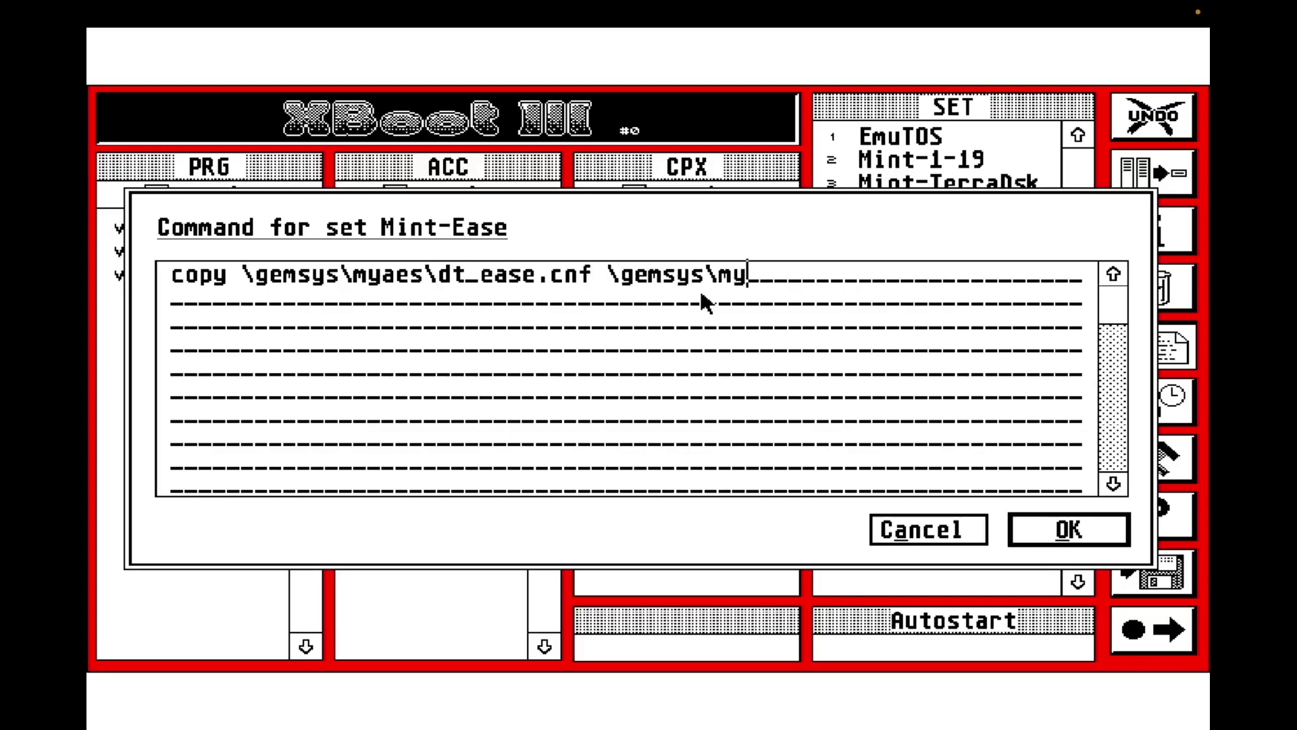
type("desktop")
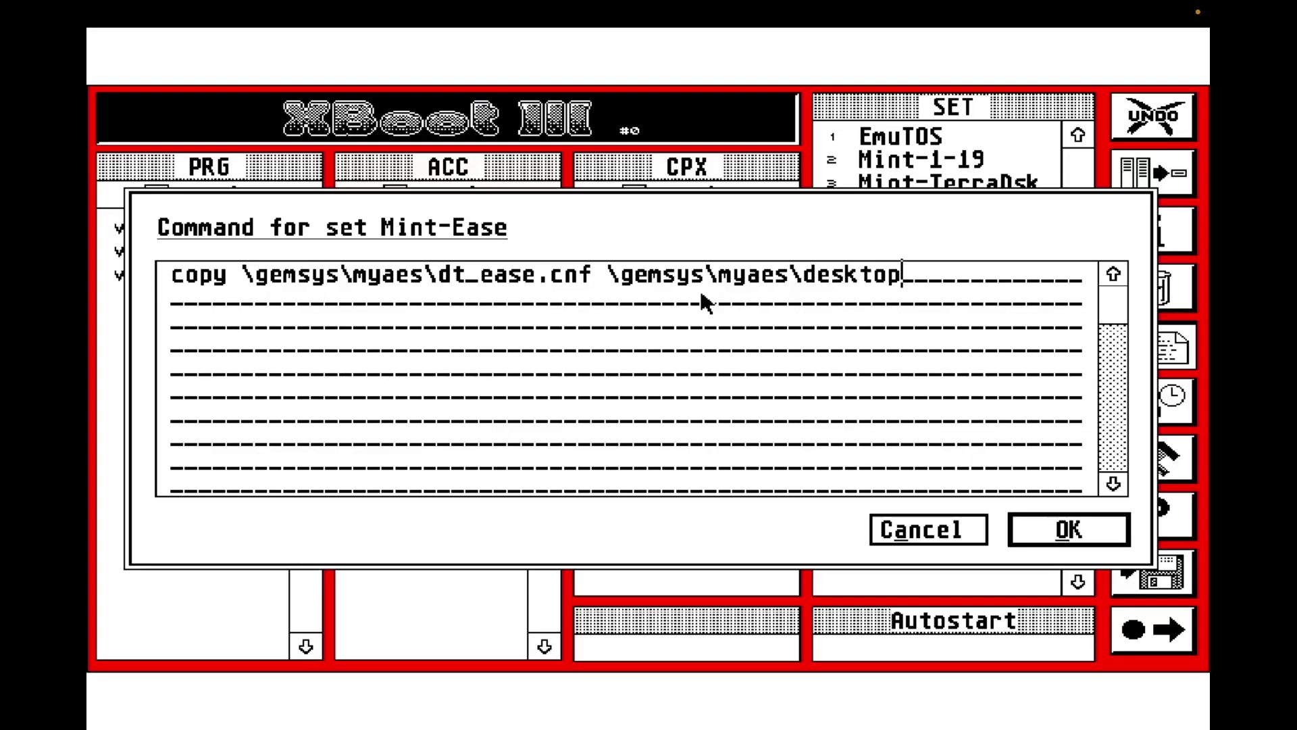
type(".cnf")
left_click(1058, 533)
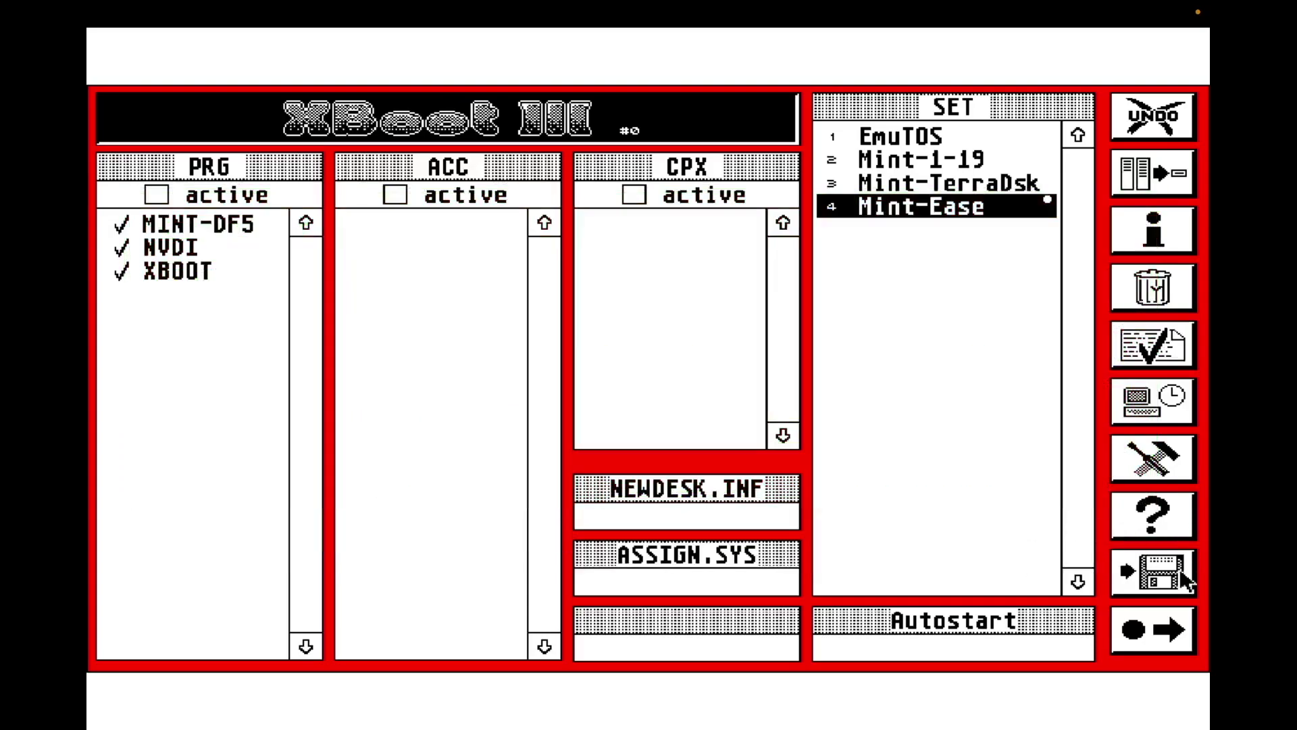
Boot Mint-Ease and check the Ease info box reports version 5.01
left_click(1165, 629)
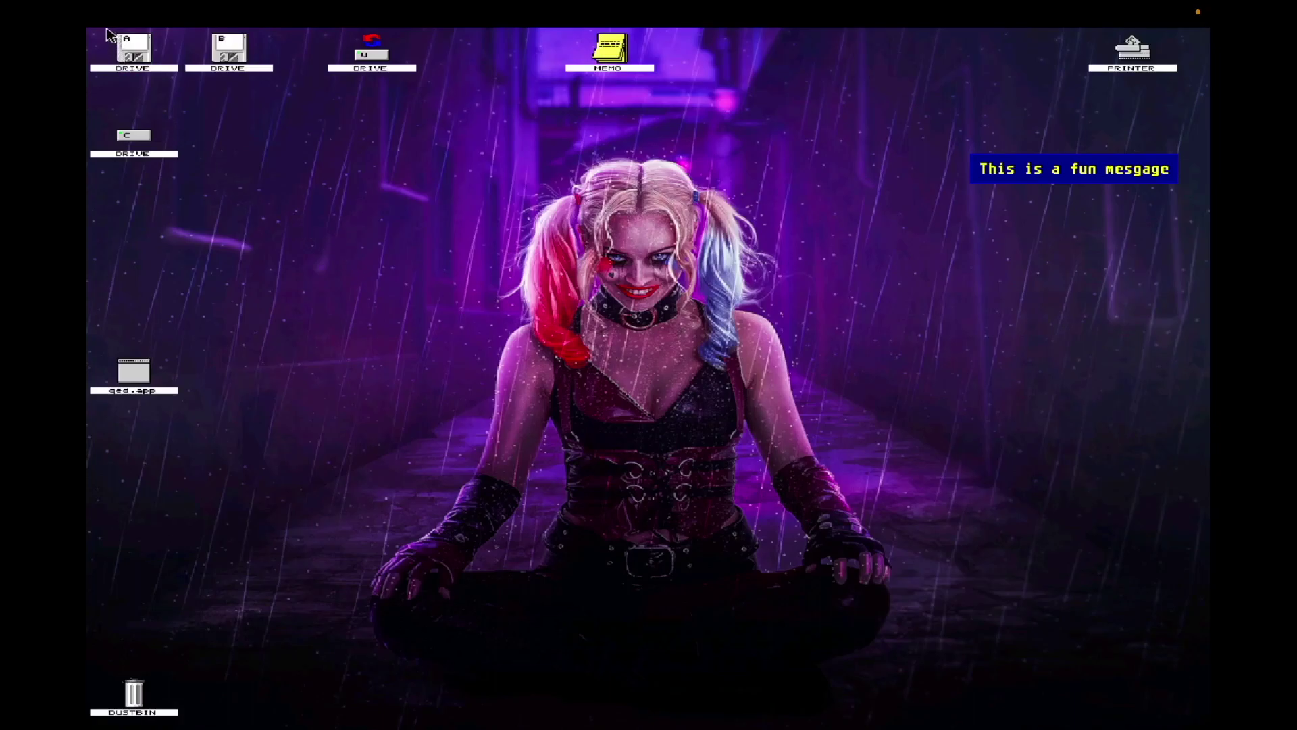
left_click(135, 51)
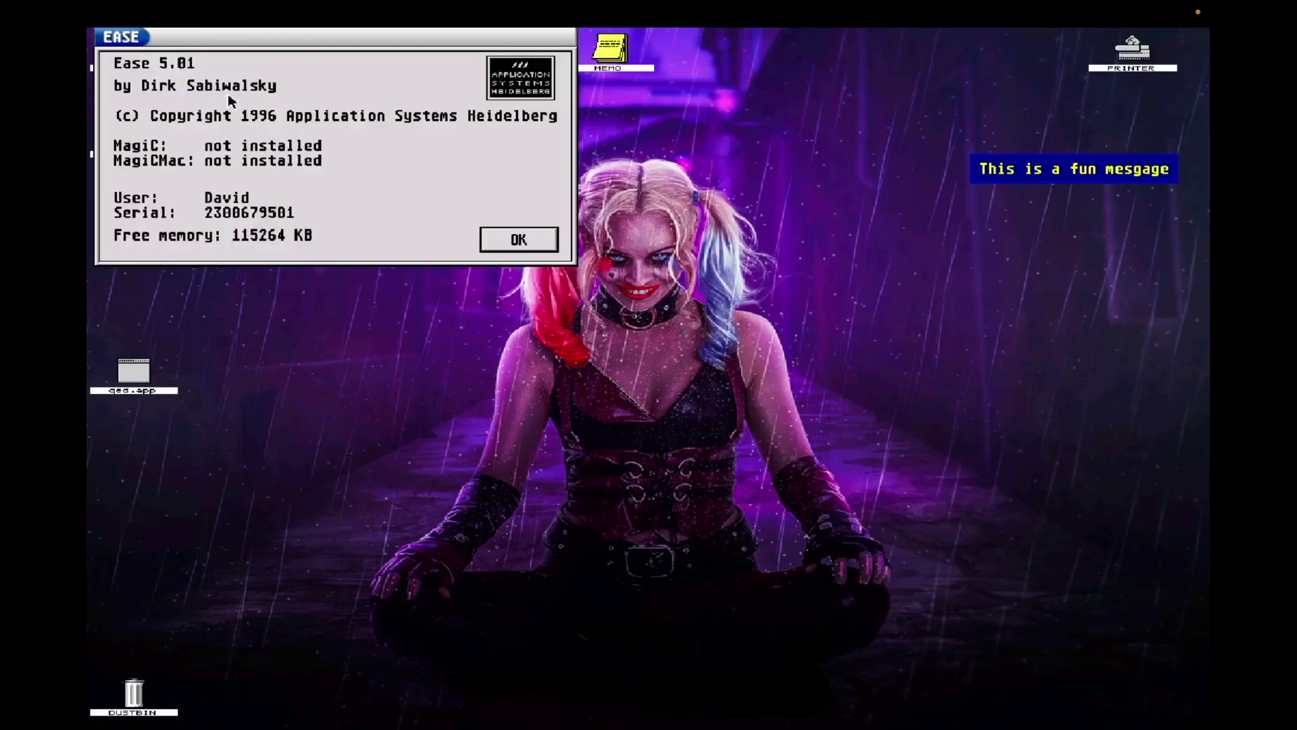
left_click(518, 240)
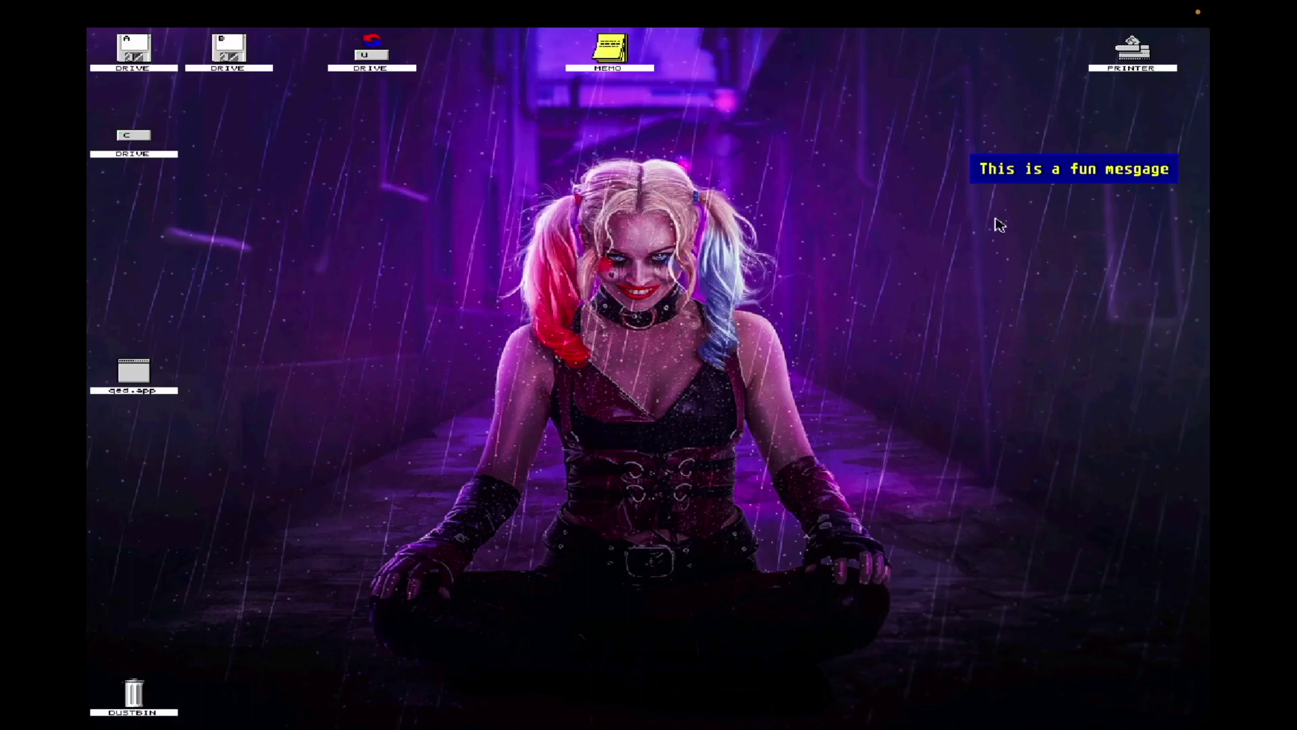
mouse_move(1208, 34)
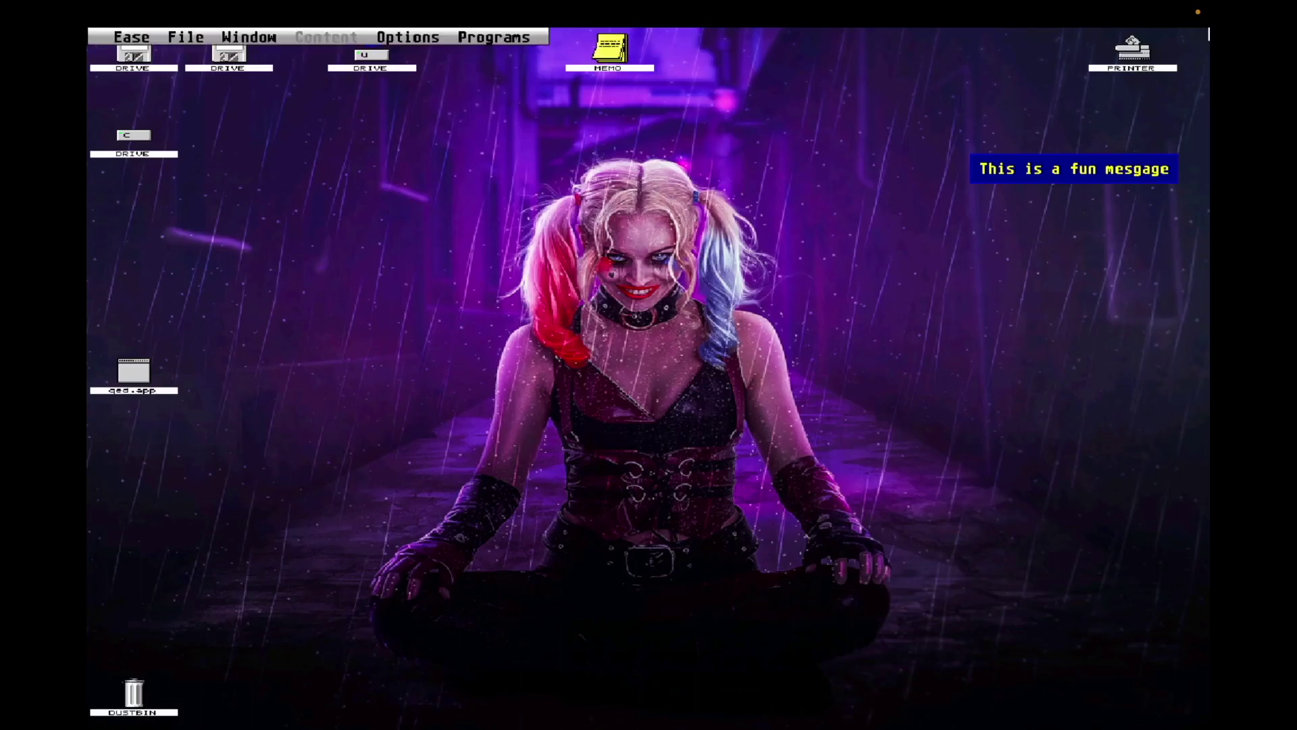